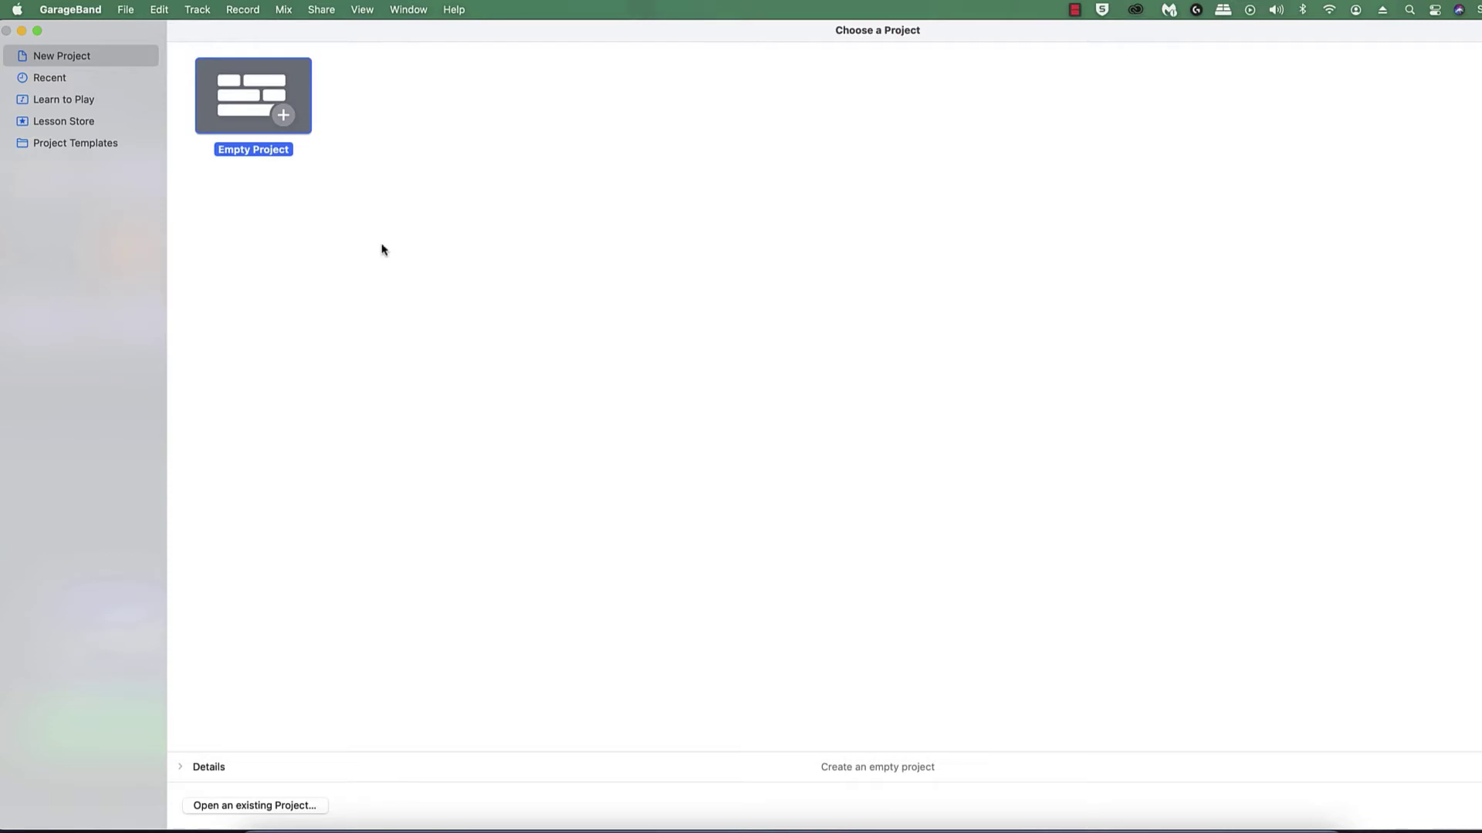
Step: Create an empty project with one Audio track recording from Input 1 (Yeti X)
double_click(274, 99)
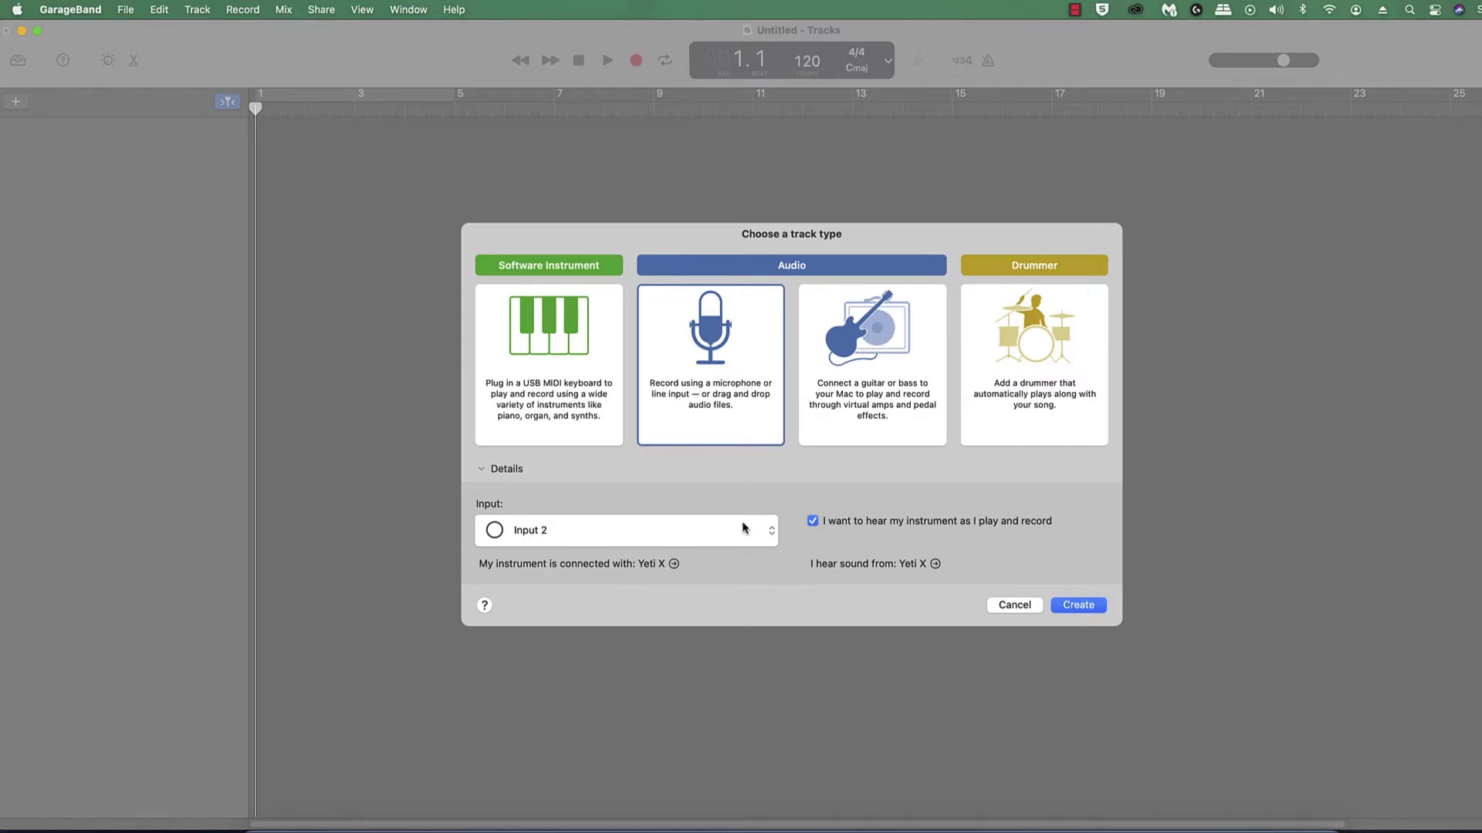
left_click(585, 538)
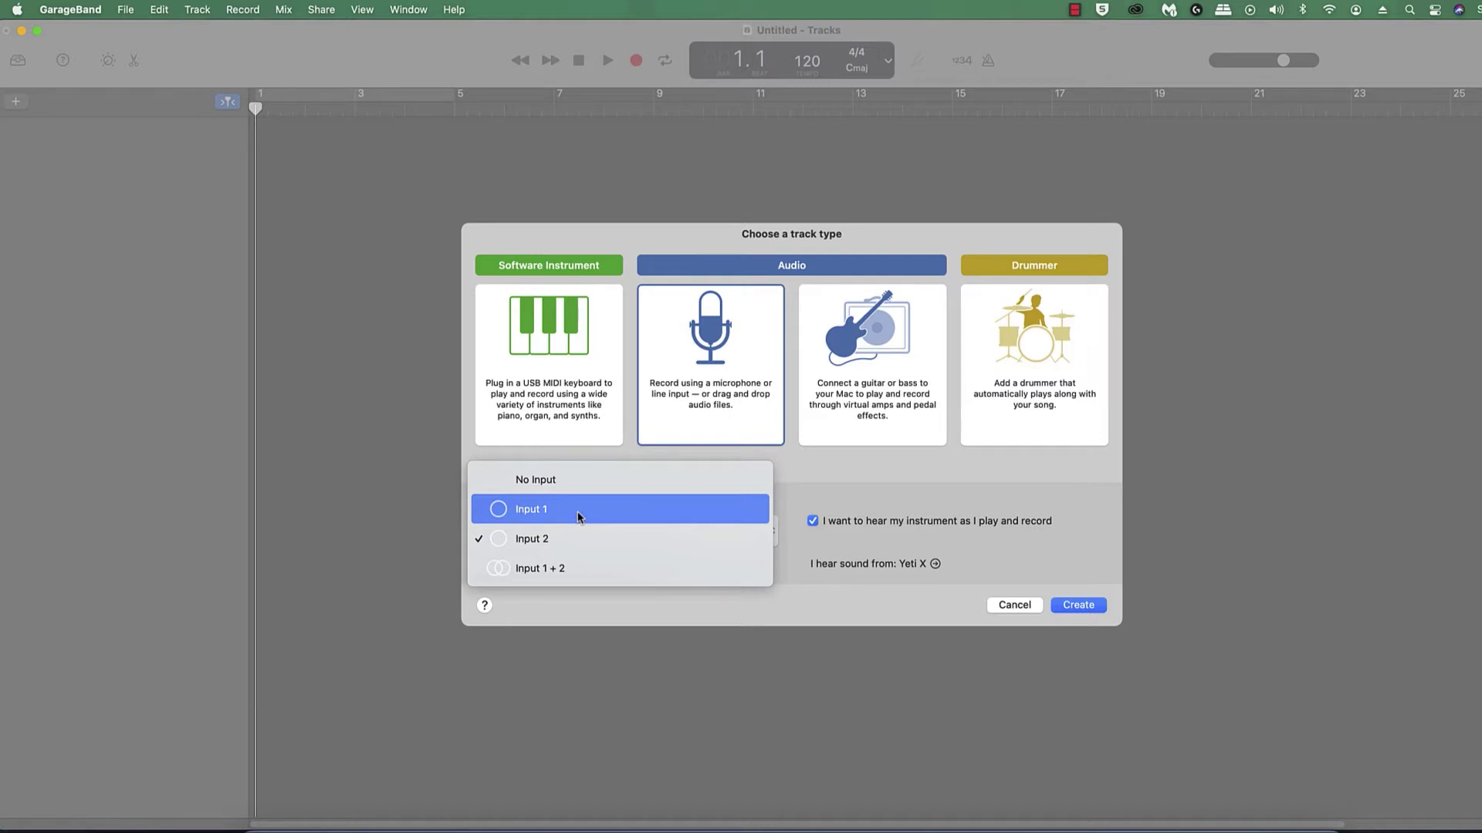
left_click(580, 517)
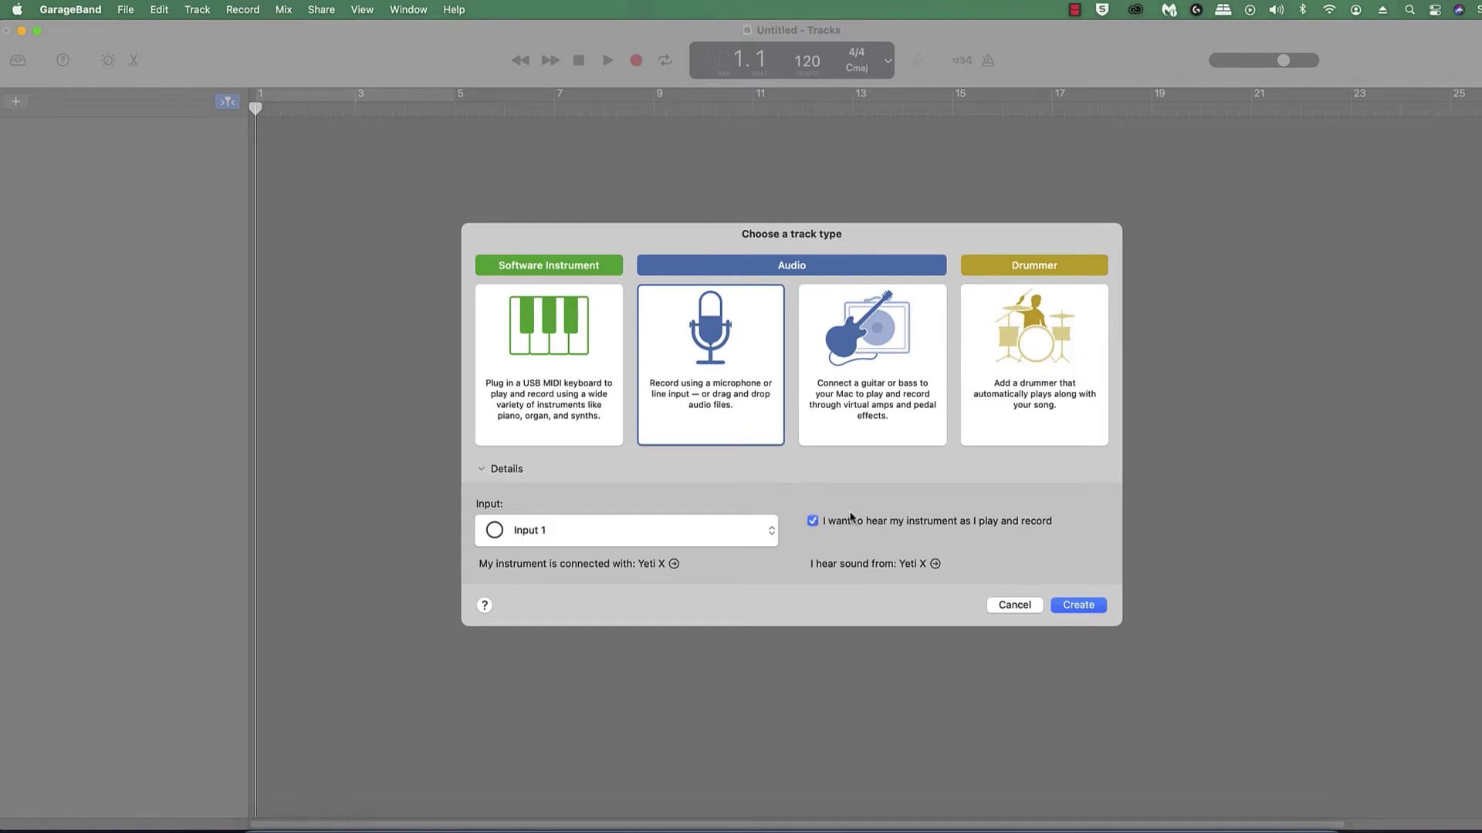
left_click(1067, 607)
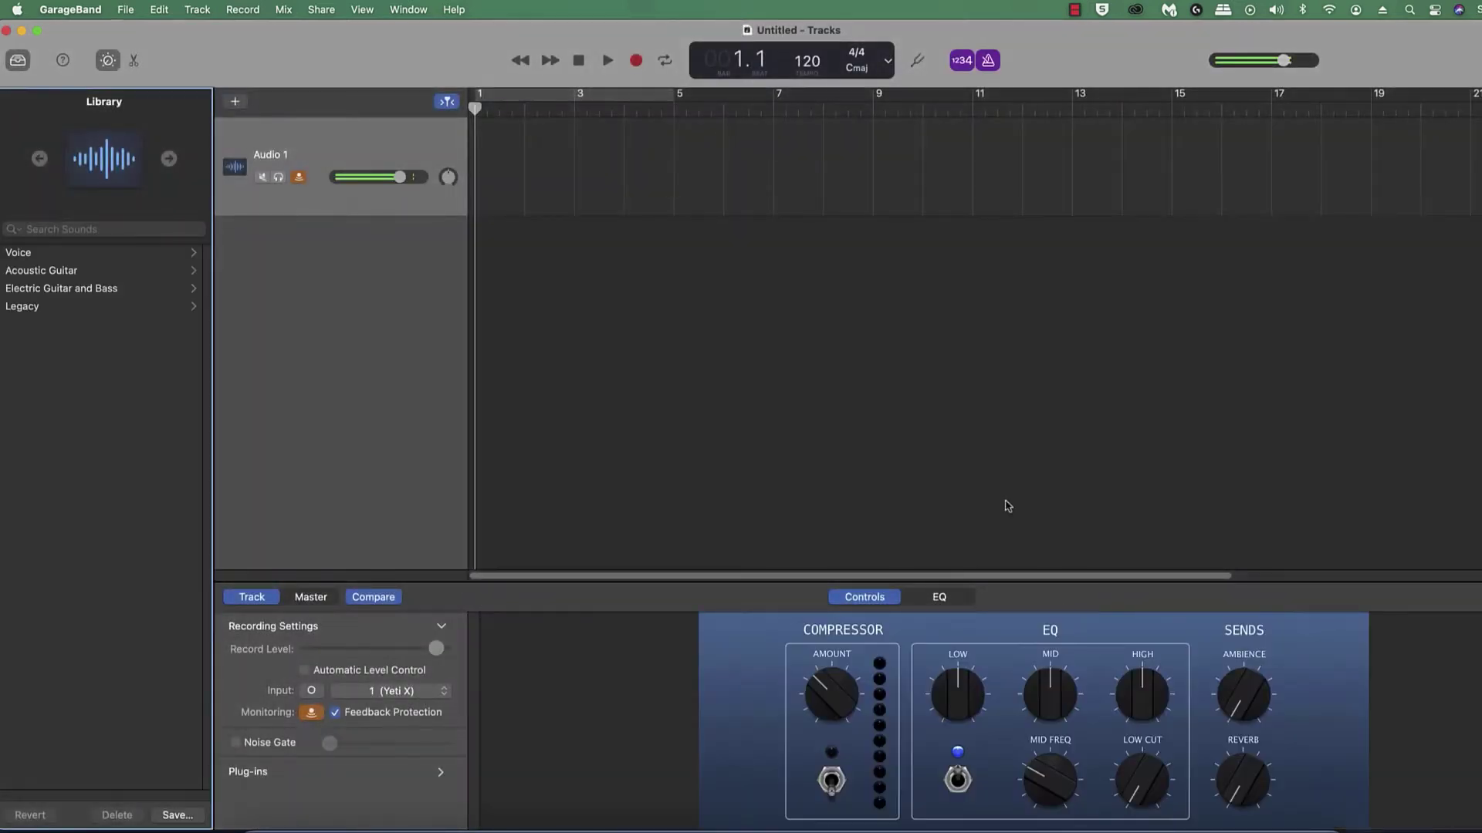
Step: Rename the Audio 1 track to Vocal
left_click(284, 155)
double_click(284, 156)
type("bvoc")
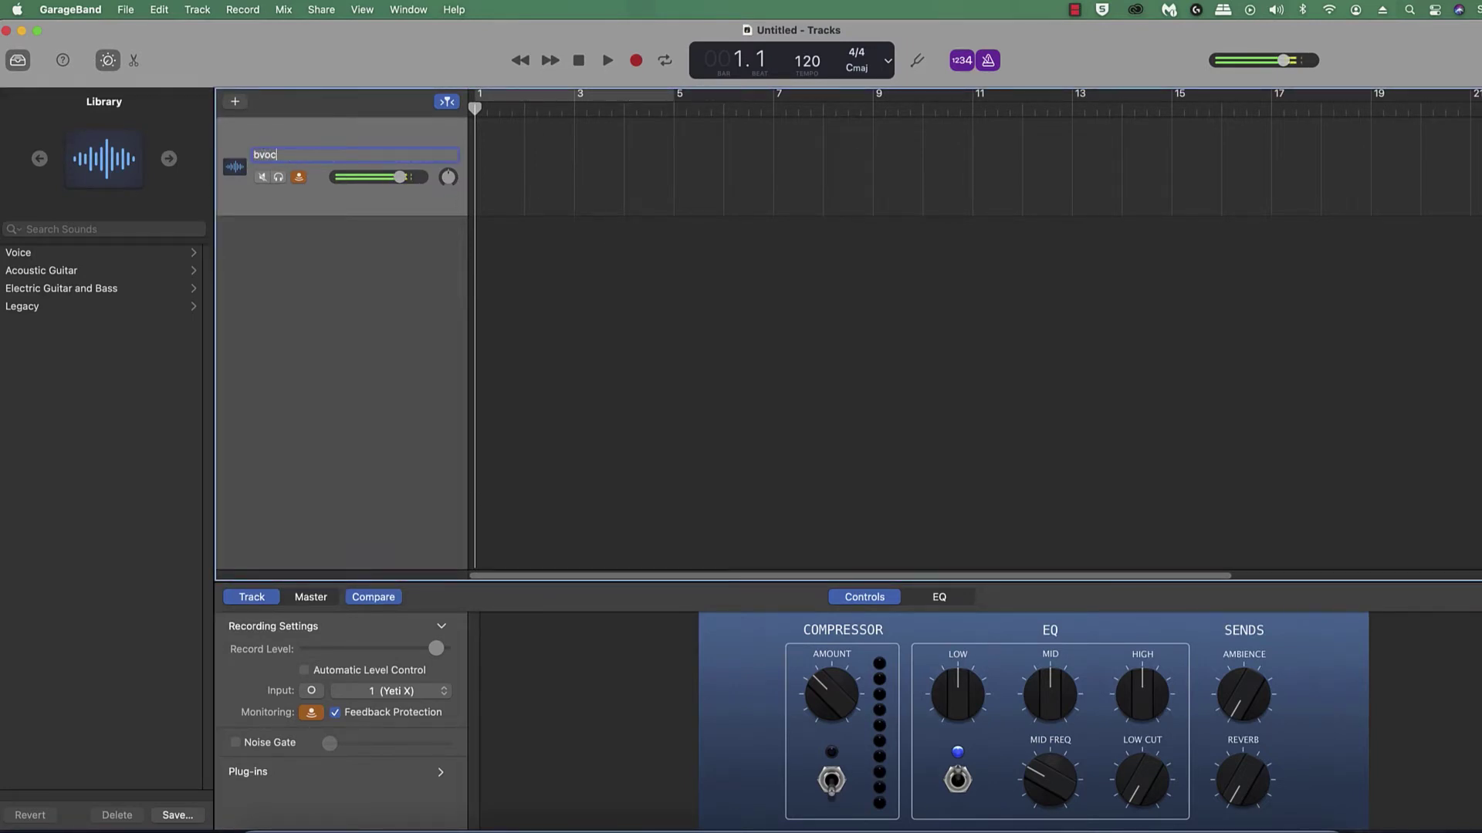
key("BackSpace")
key("BackSpace")
type("Vocal")
key("Return")
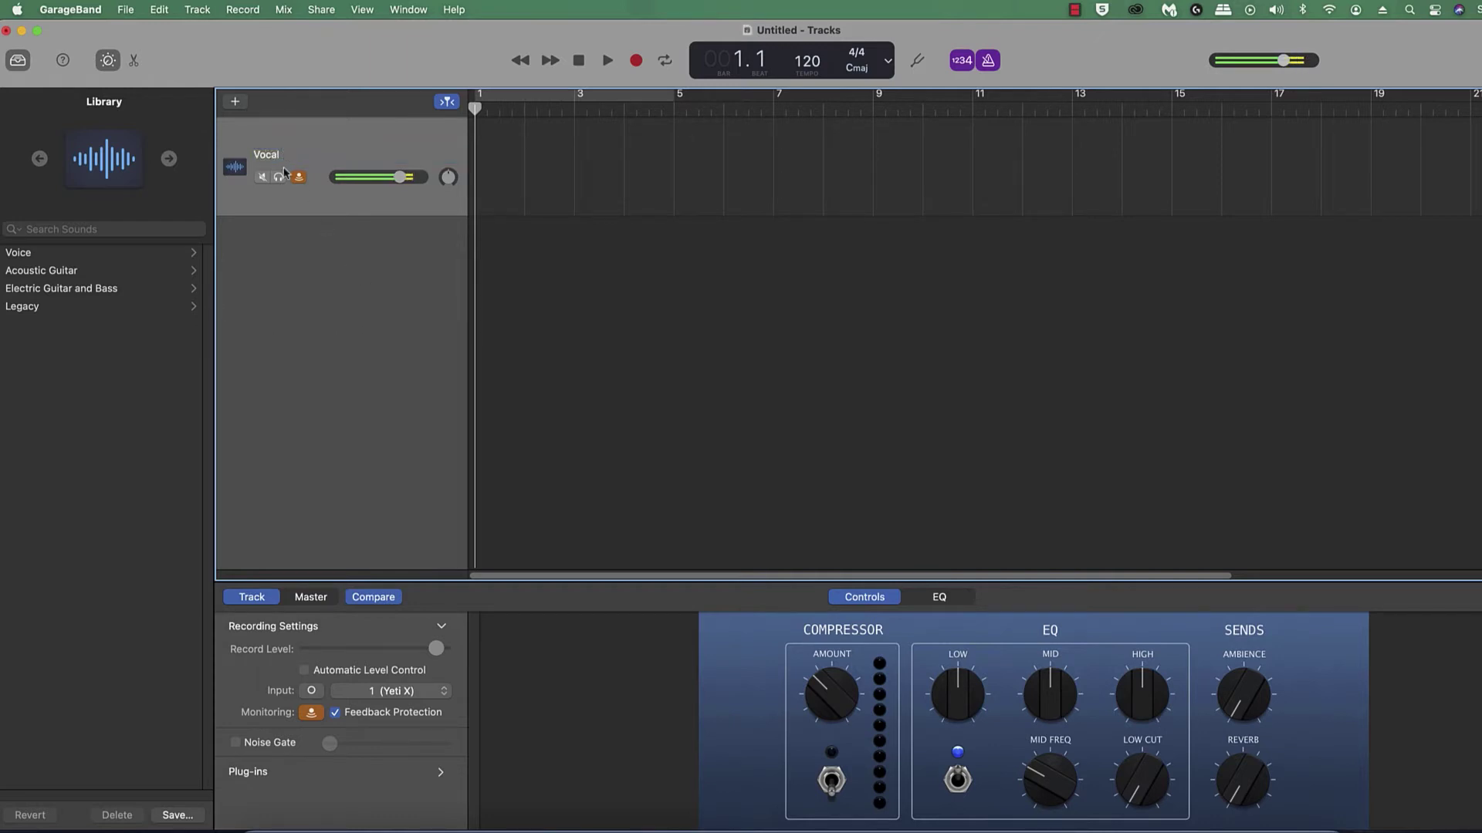
Step: Add a second audio track recording from Input 2 and name it Guitar
left_click(235, 102)
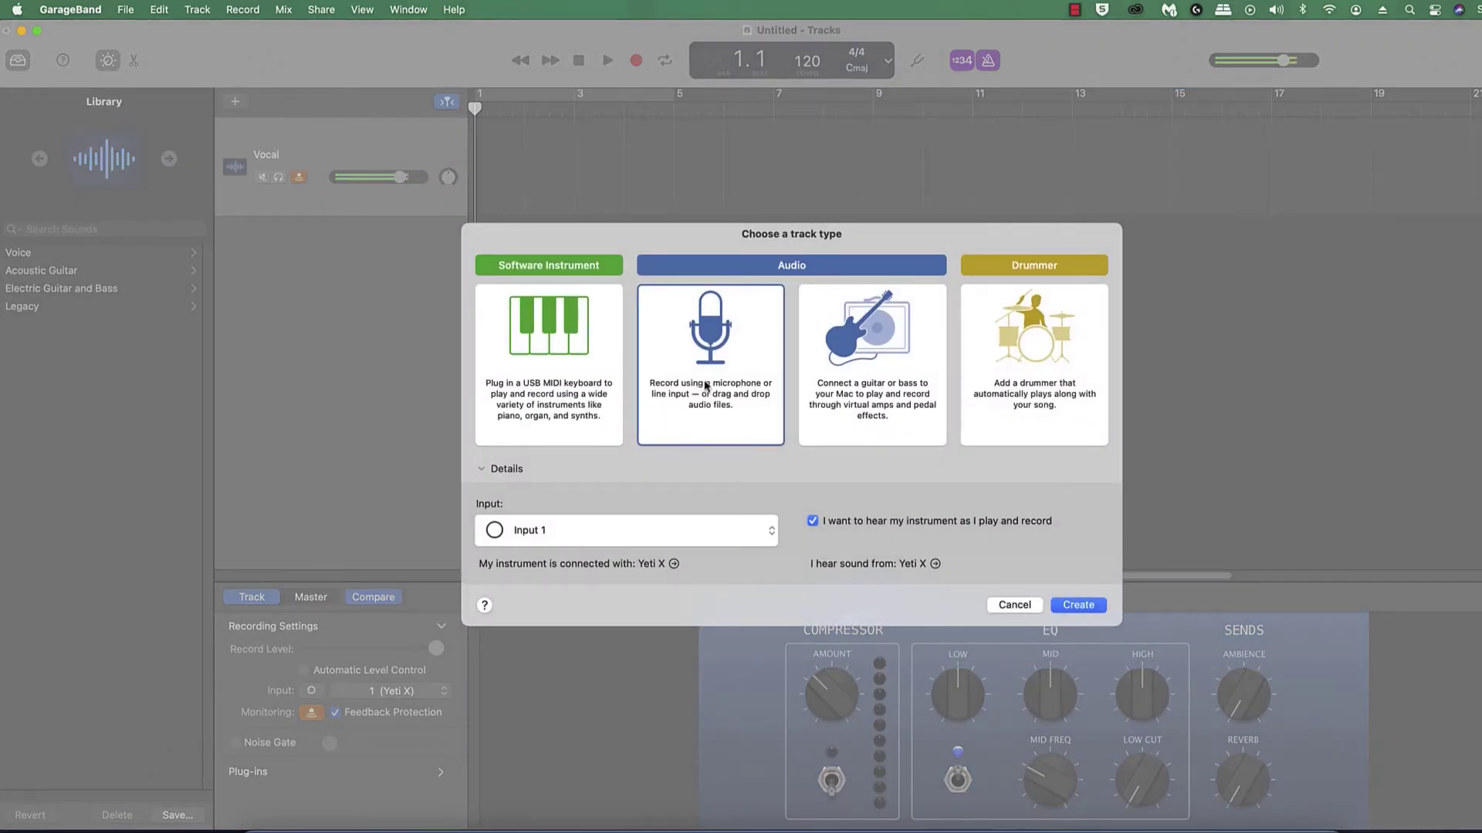
left_click(573, 530)
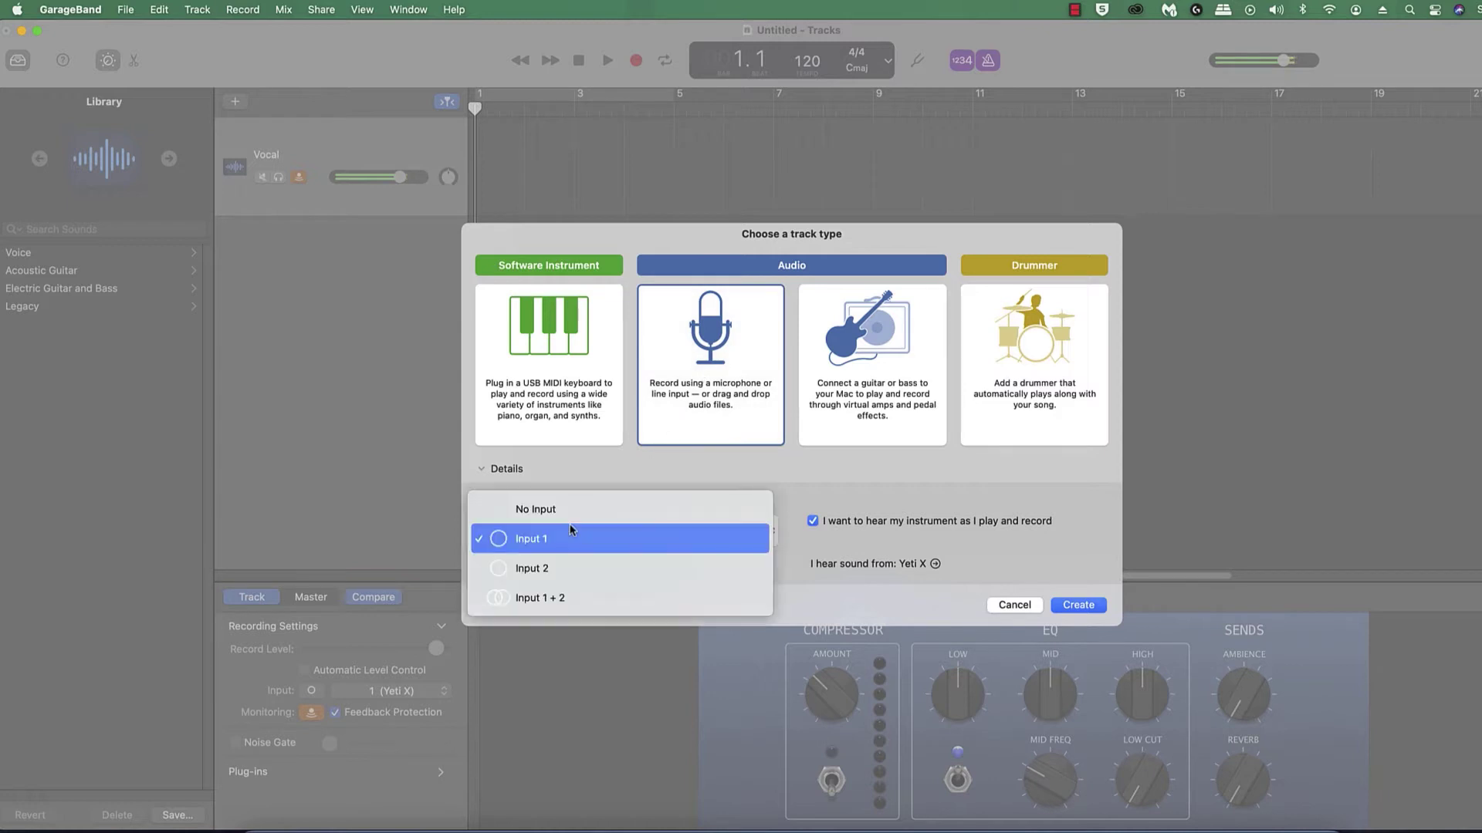
left_click(556, 568)
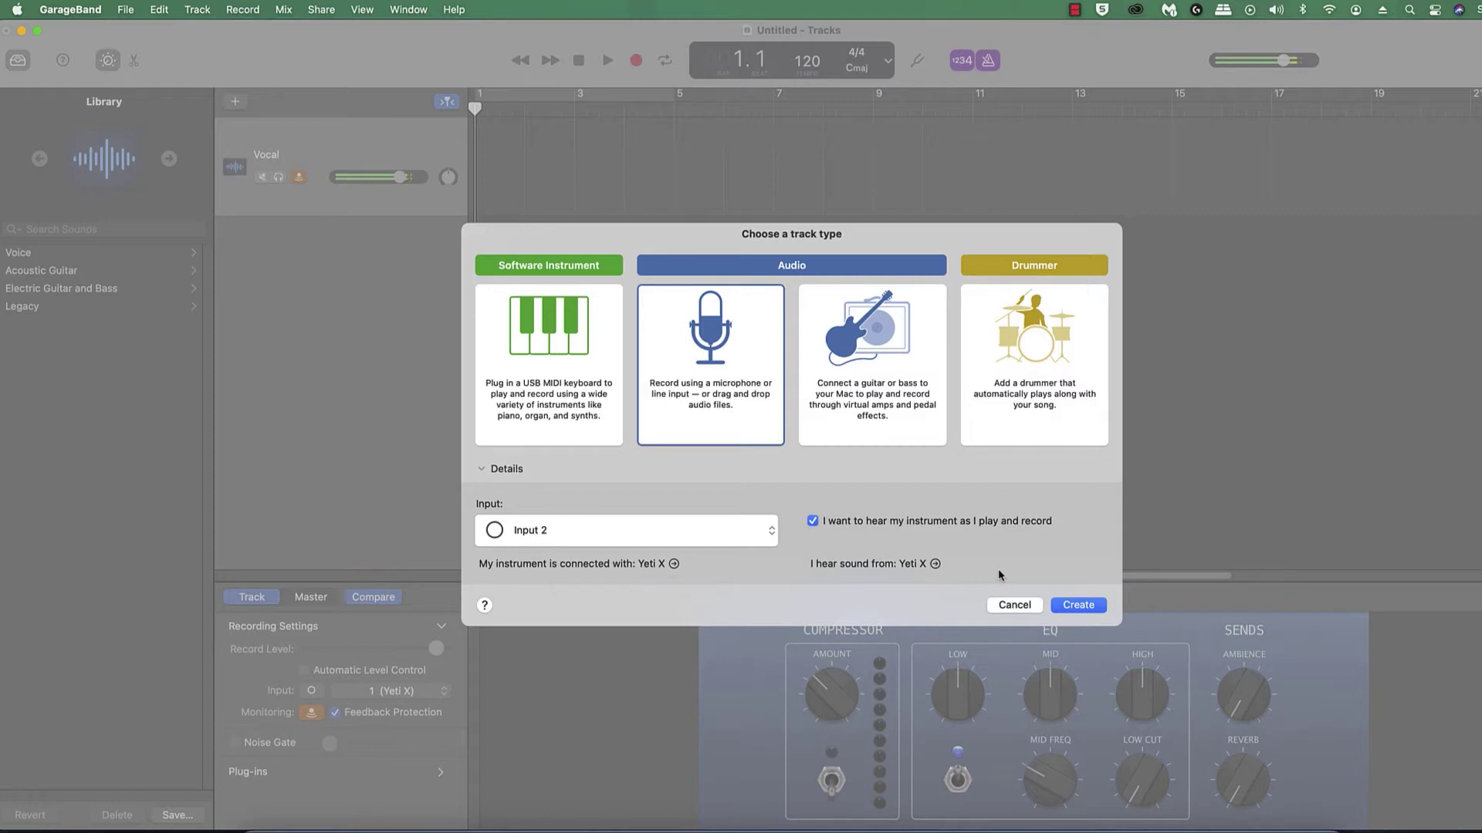
left_click(1090, 608)
double_click(269, 255)
type("Guitar")
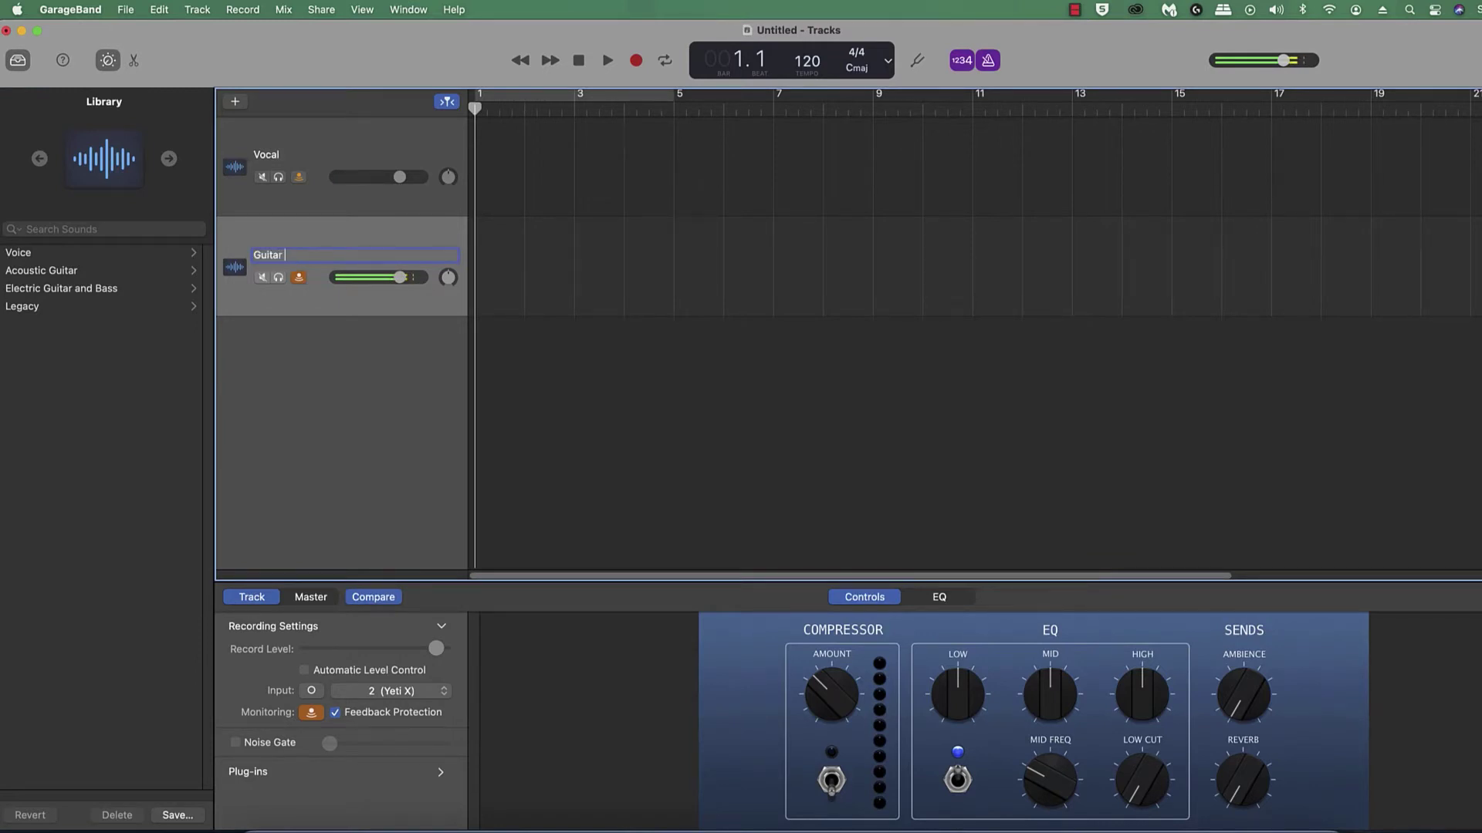
key("Return")
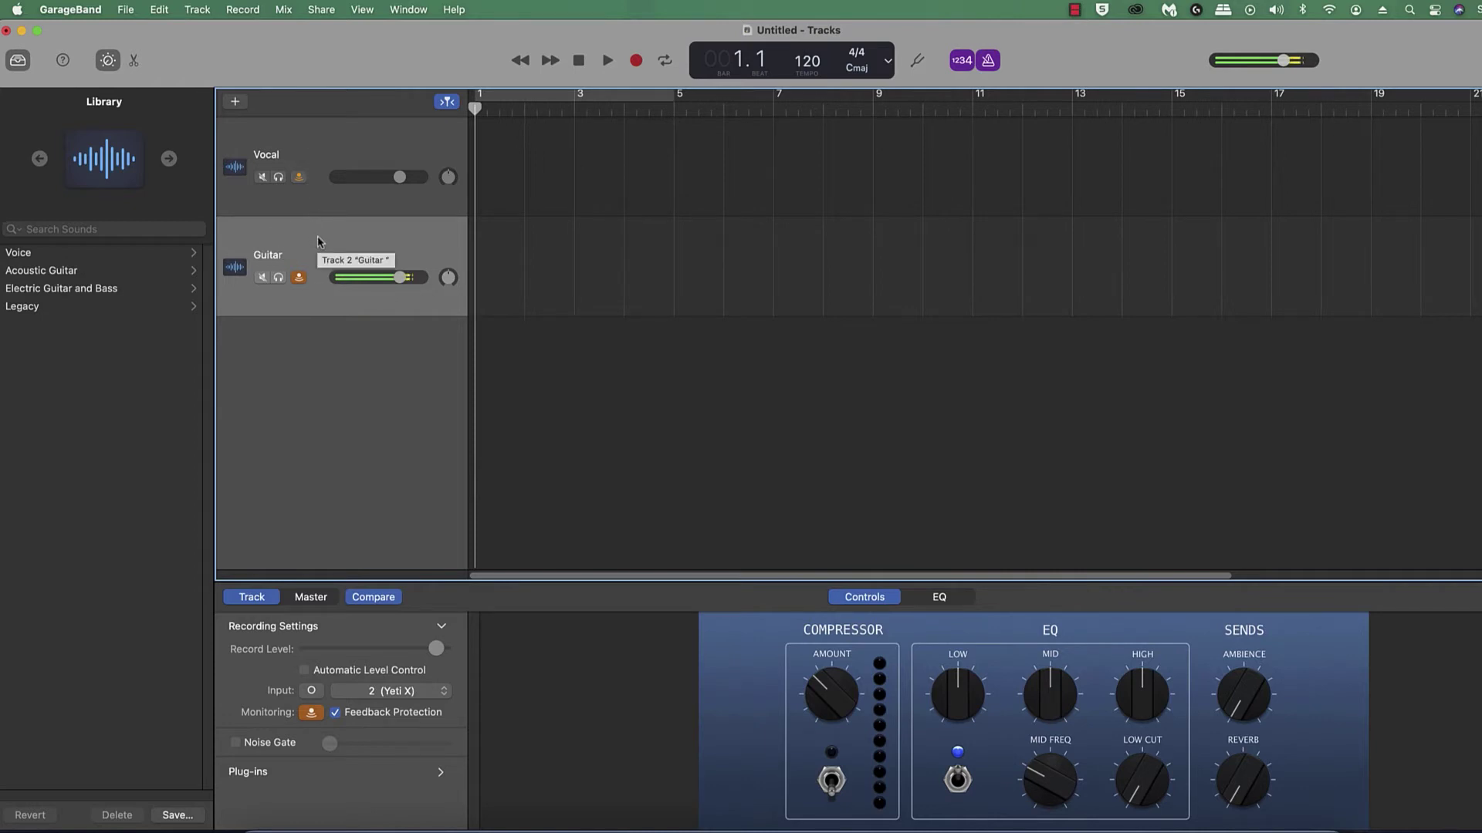
Step: Turn on Record Enable in Configure Track Header so the track headers show arm buttons
left_click(314, 162)
right_click(313, 159)
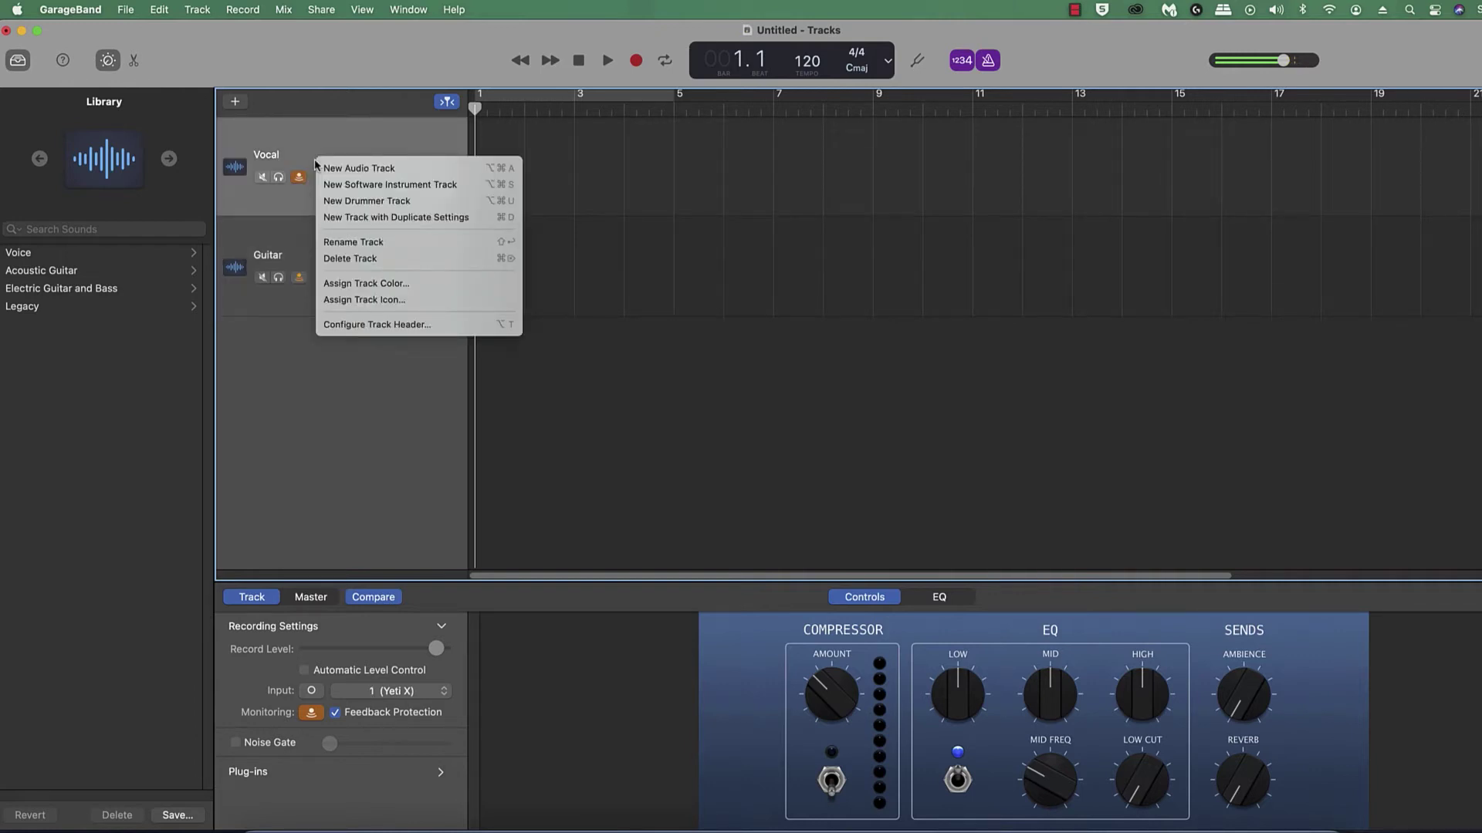
left_click(386, 325)
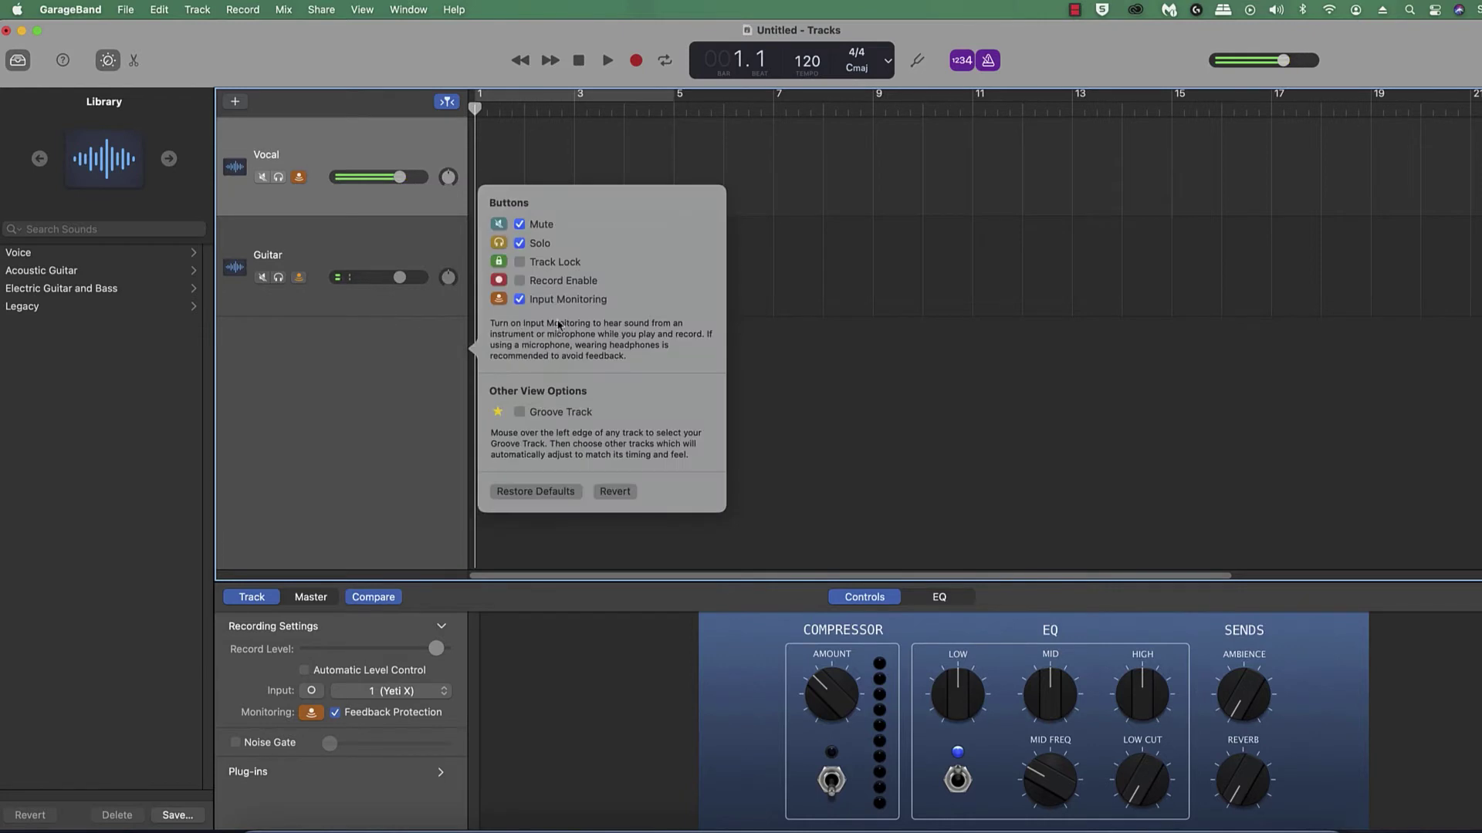
left_click(521, 281)
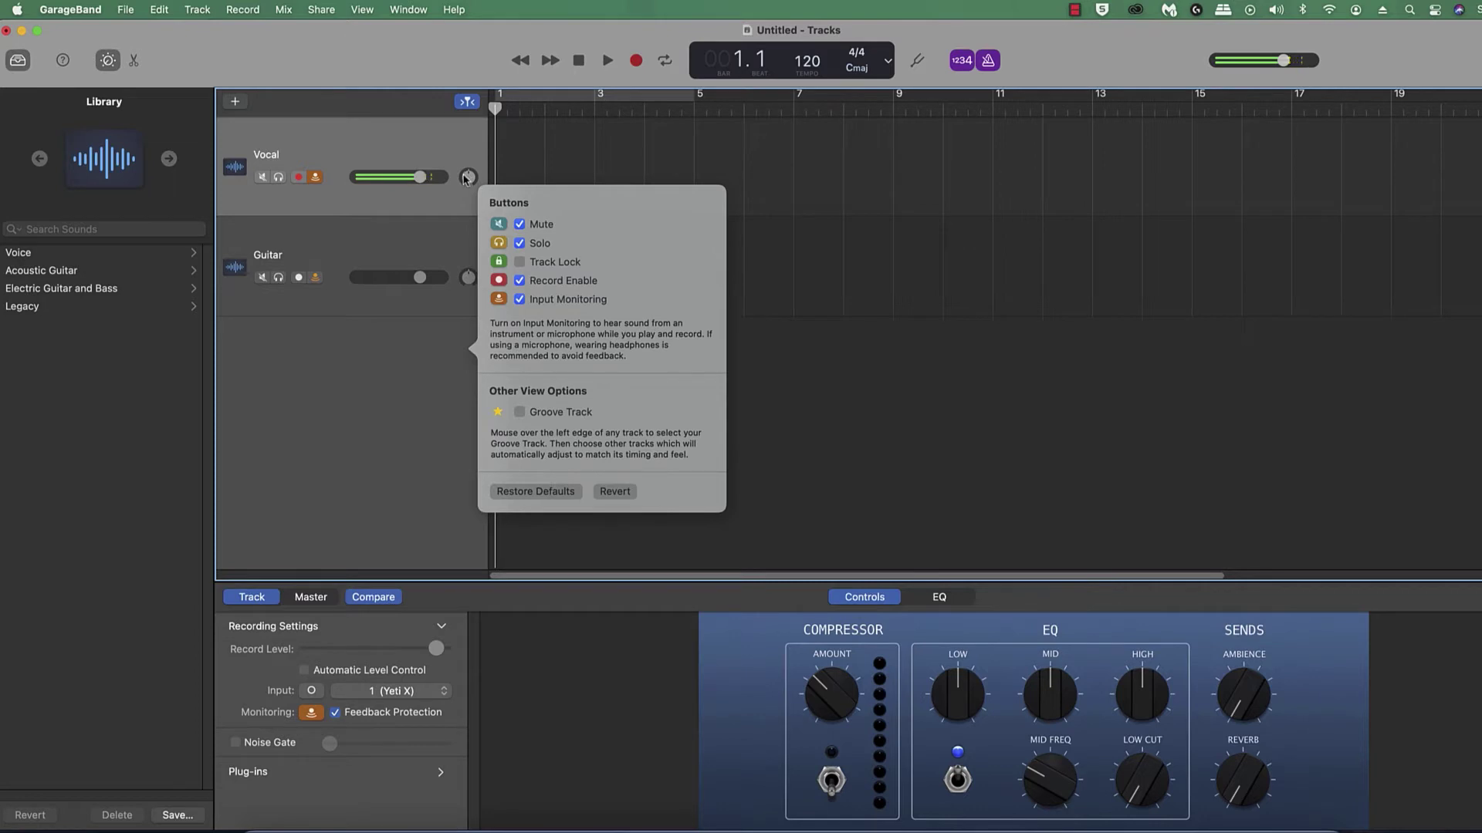
left_click(415, 214)
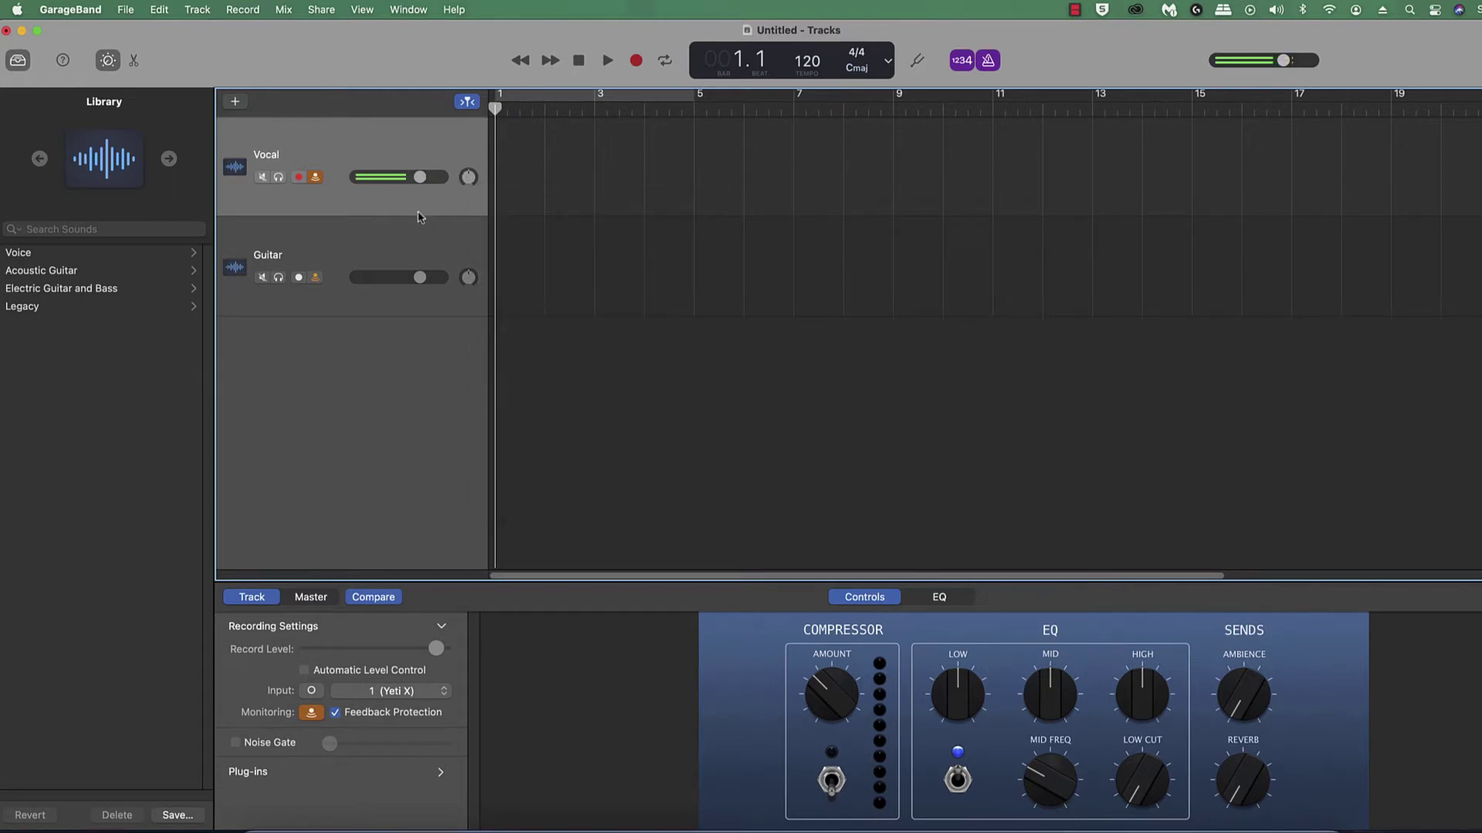
Step: Arm the Guitar track and lower the Guitar volume slightly and the Vocal volume to -2.1 dB
left_click(299, 277)
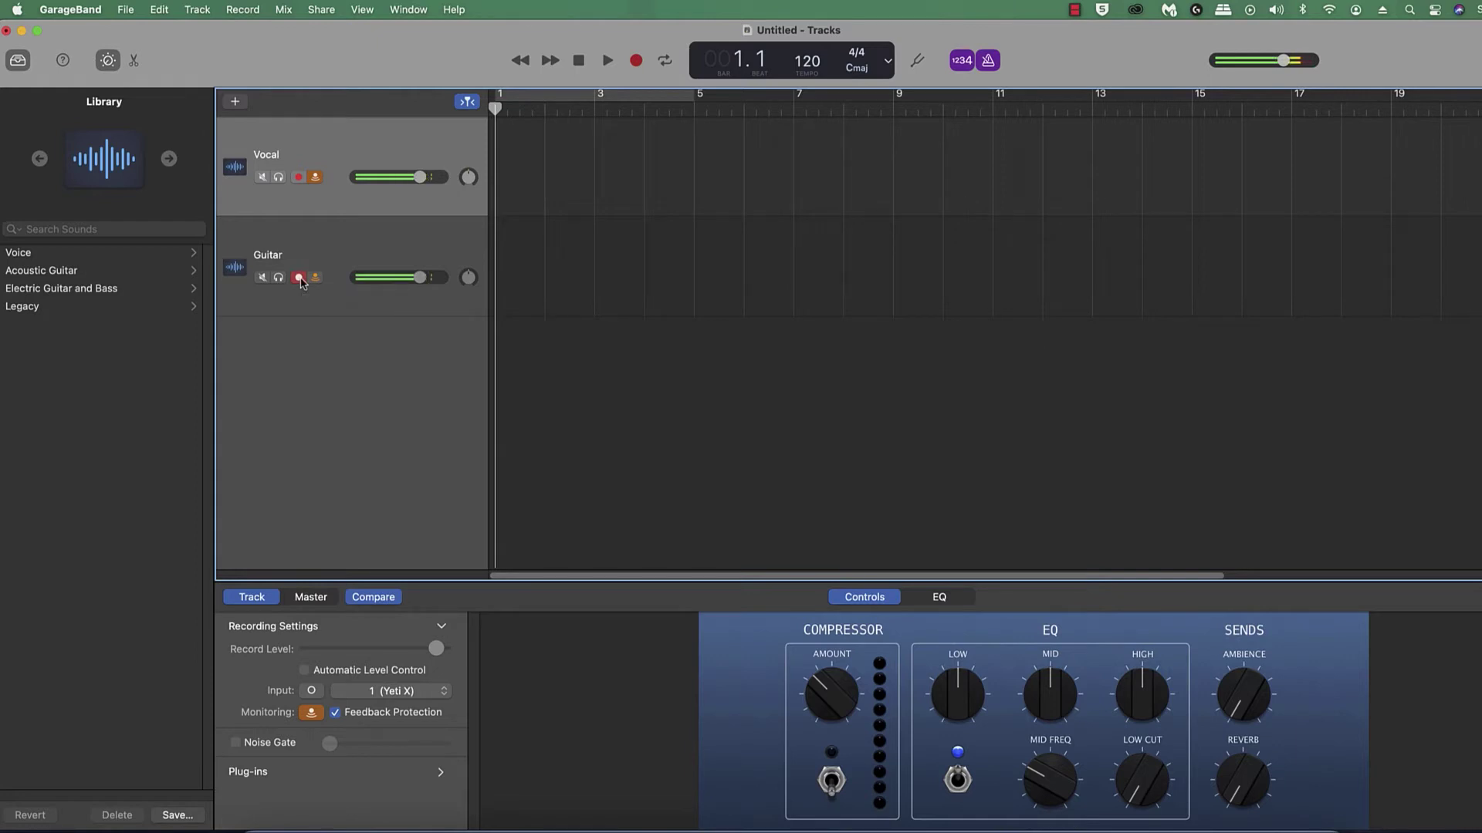
left_click(300, 277)
left_click_drag(420, 178, 417, 178)
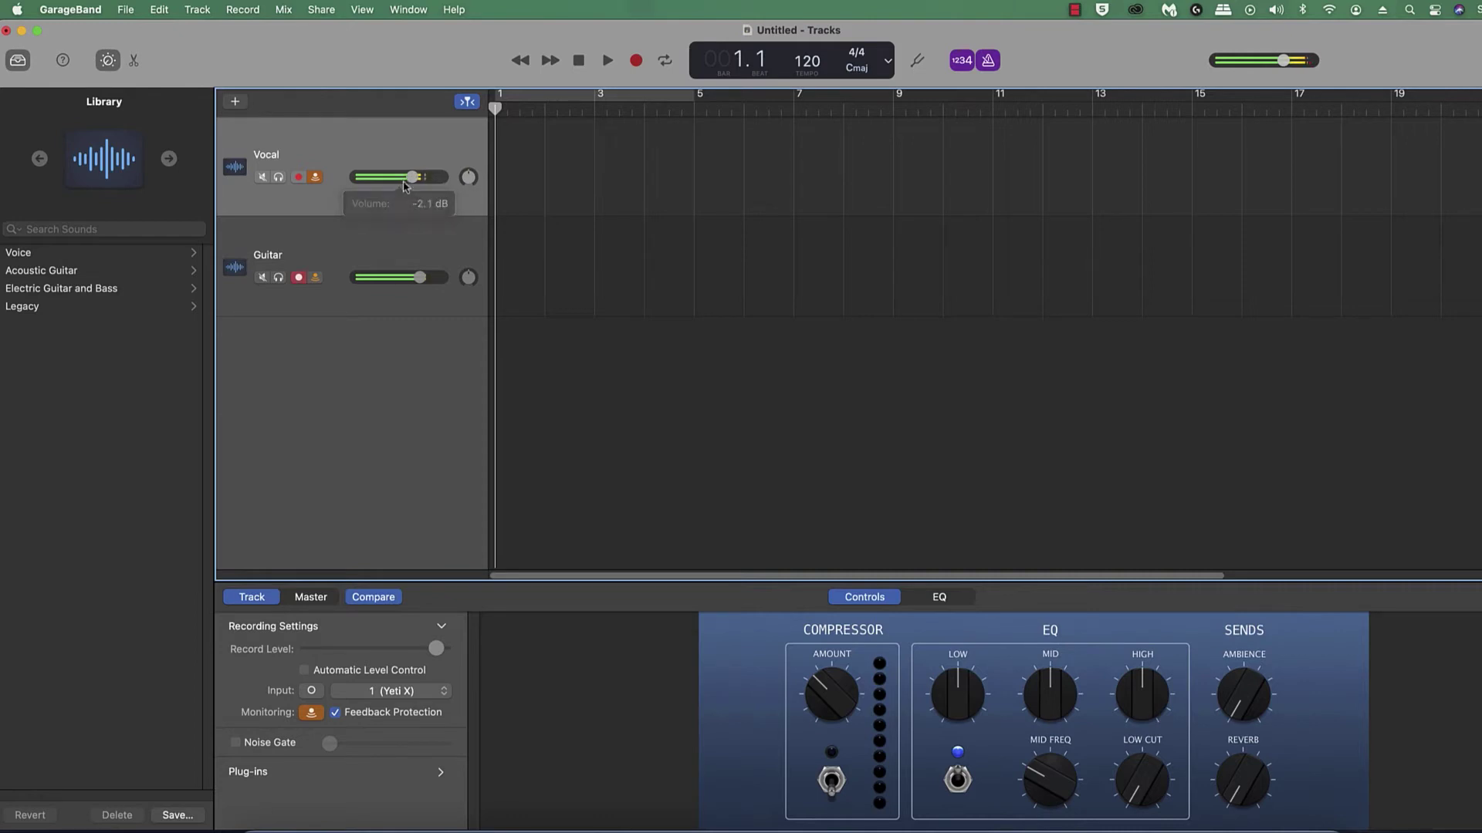
left_click_drag(420, 277, 418, 277)
left_click_drag(413, 176, 408, 177)
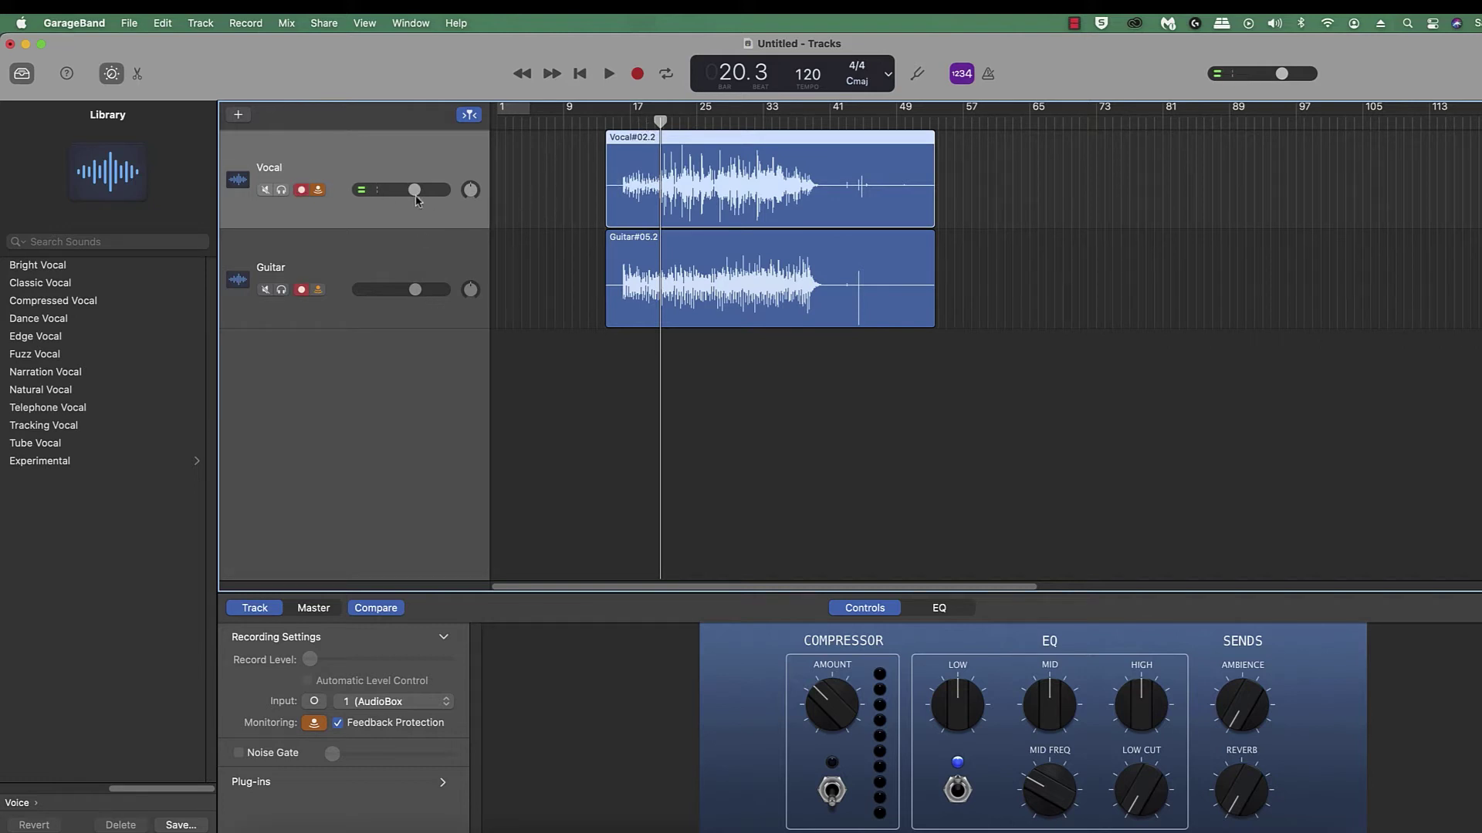
Step: Raise the Vocal volume and drop Guitar to -3.1 dB, checking by playback, then return to bar 20
key("space")
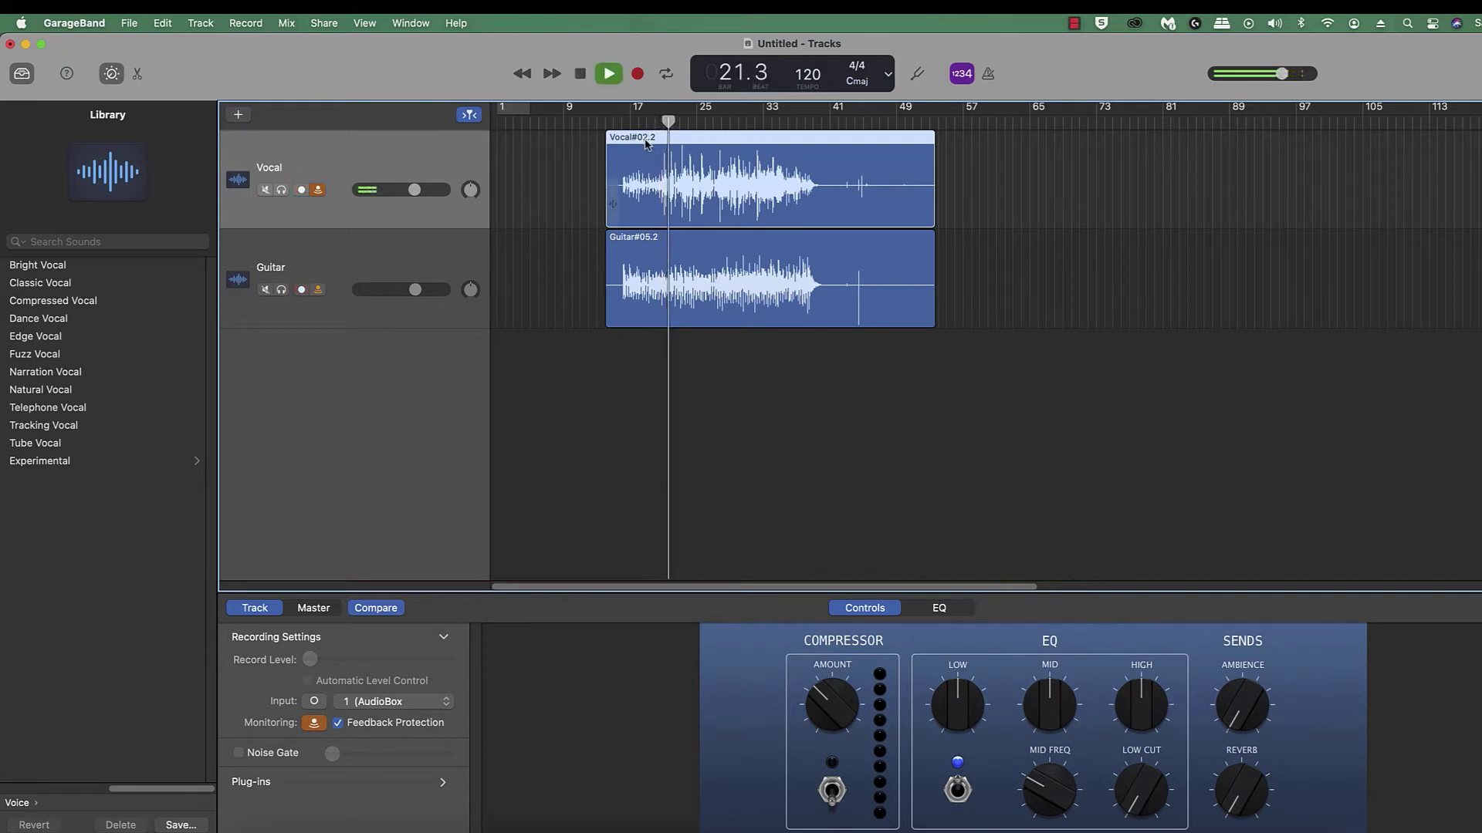
key("space")
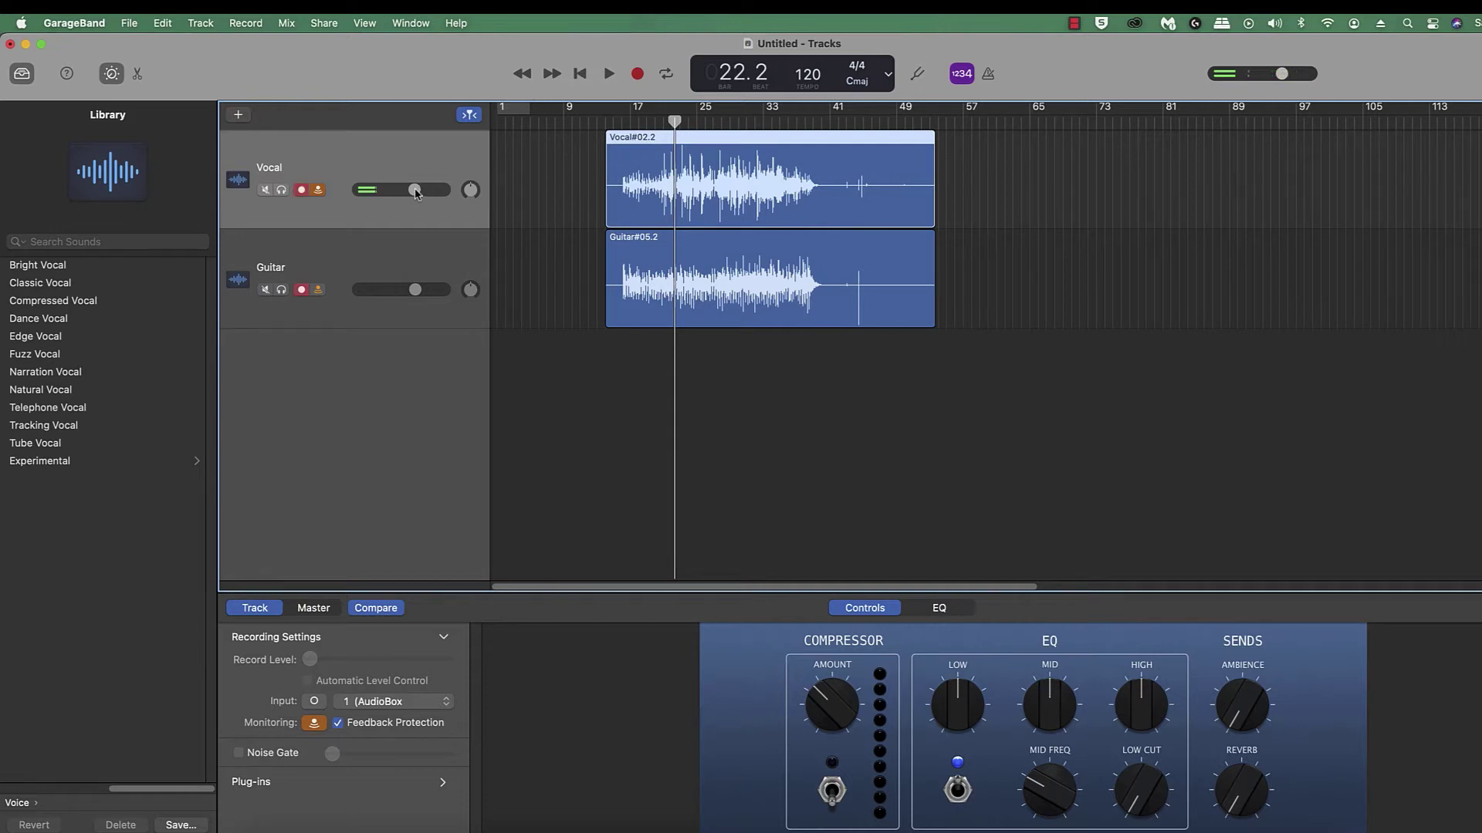
left_click_drag(415, 193, 426, 212)
left_click(416, 292)
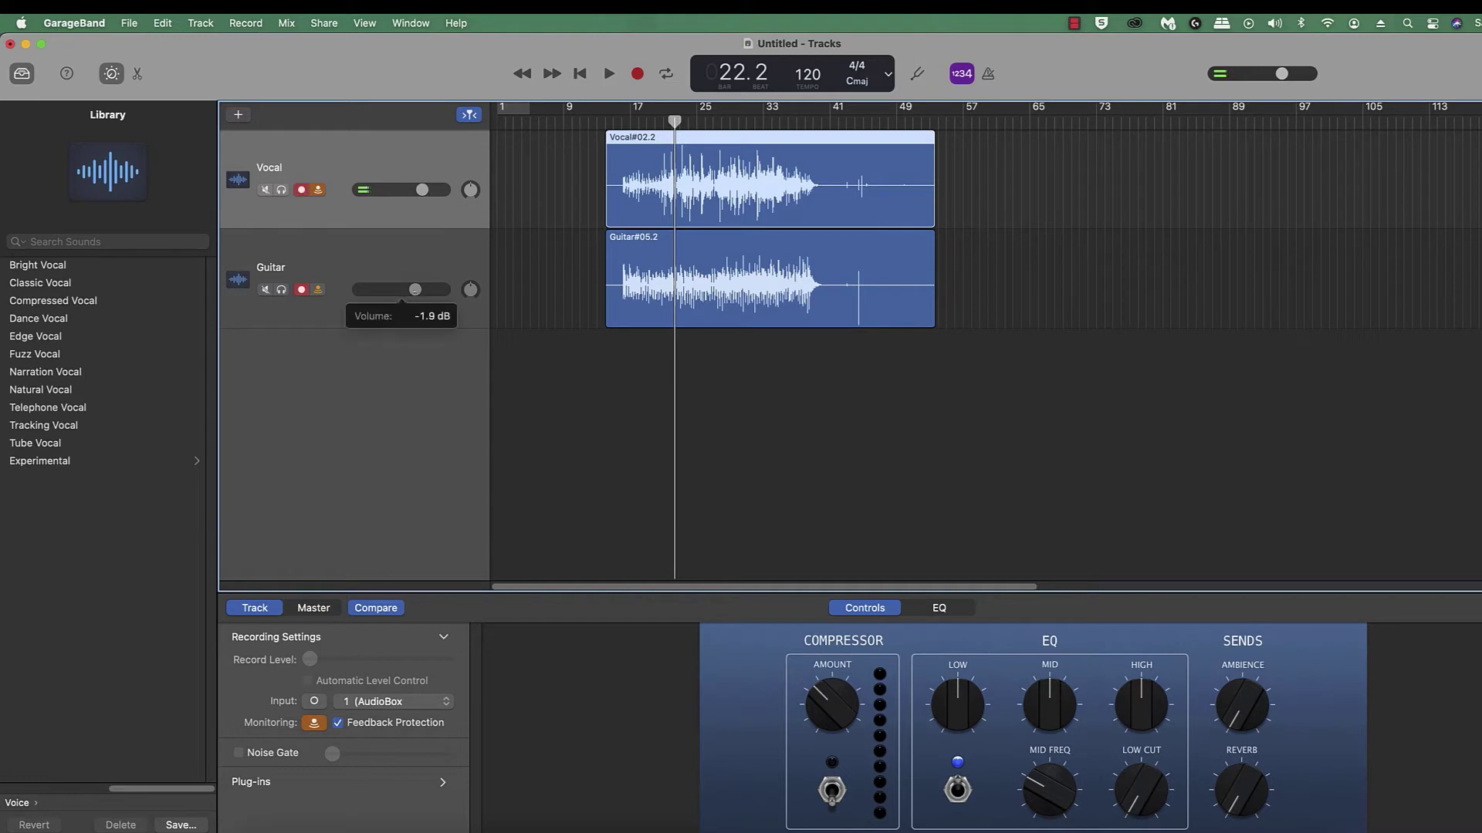
left_click_drag(410, 290, 409, 290)
key("space")
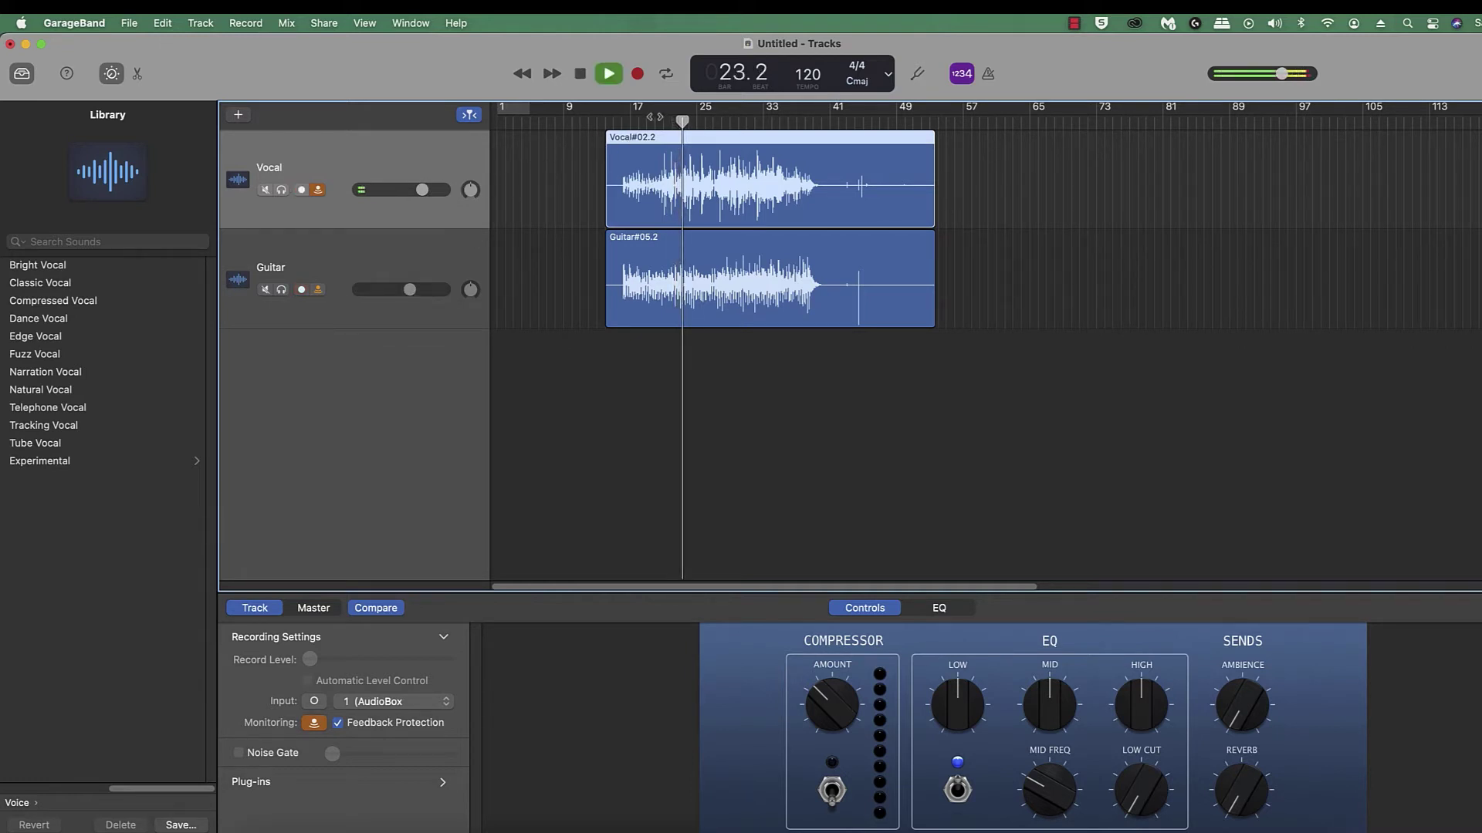
key("space")
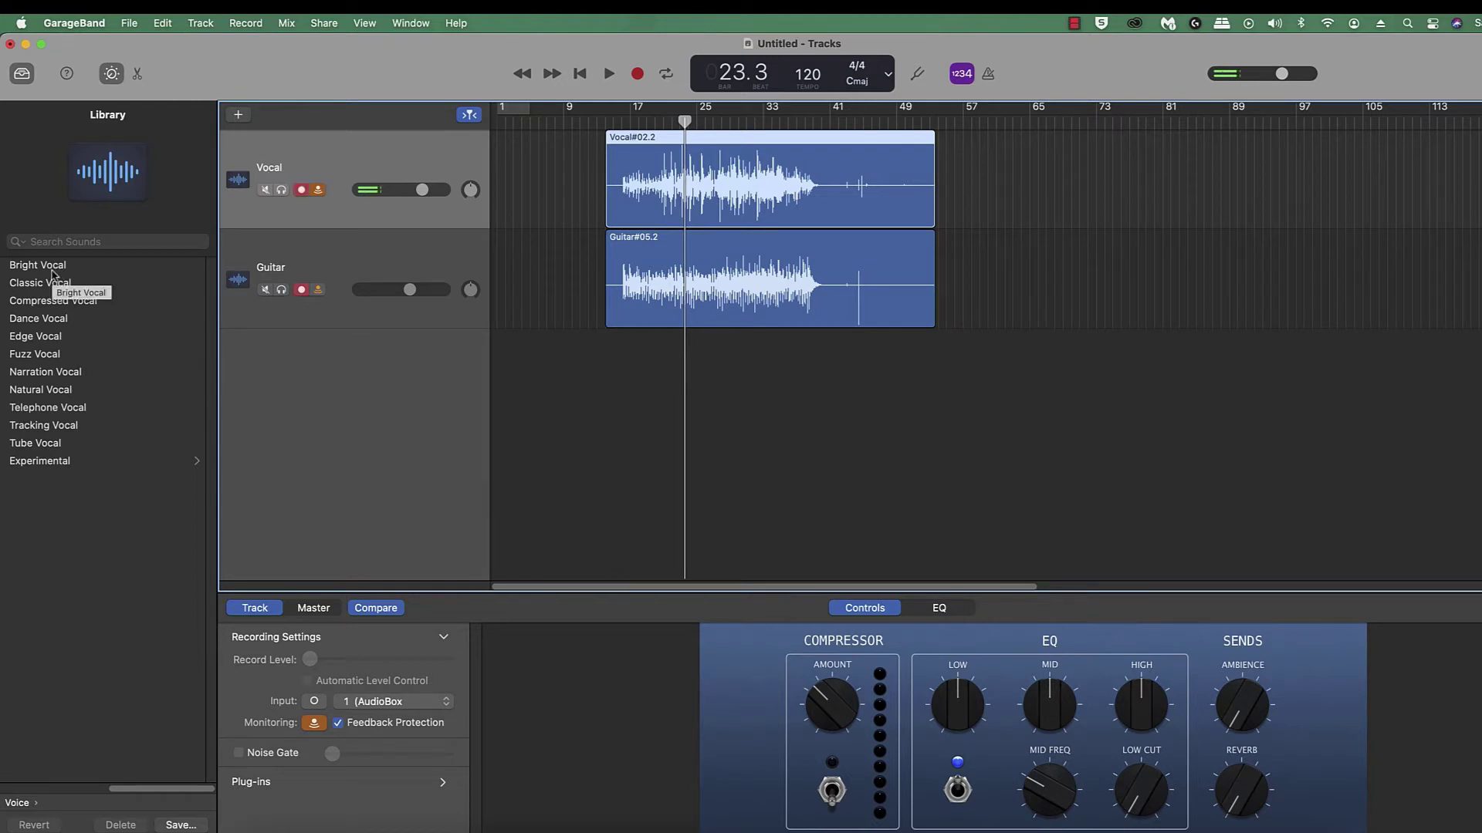
left_click(658, 127)
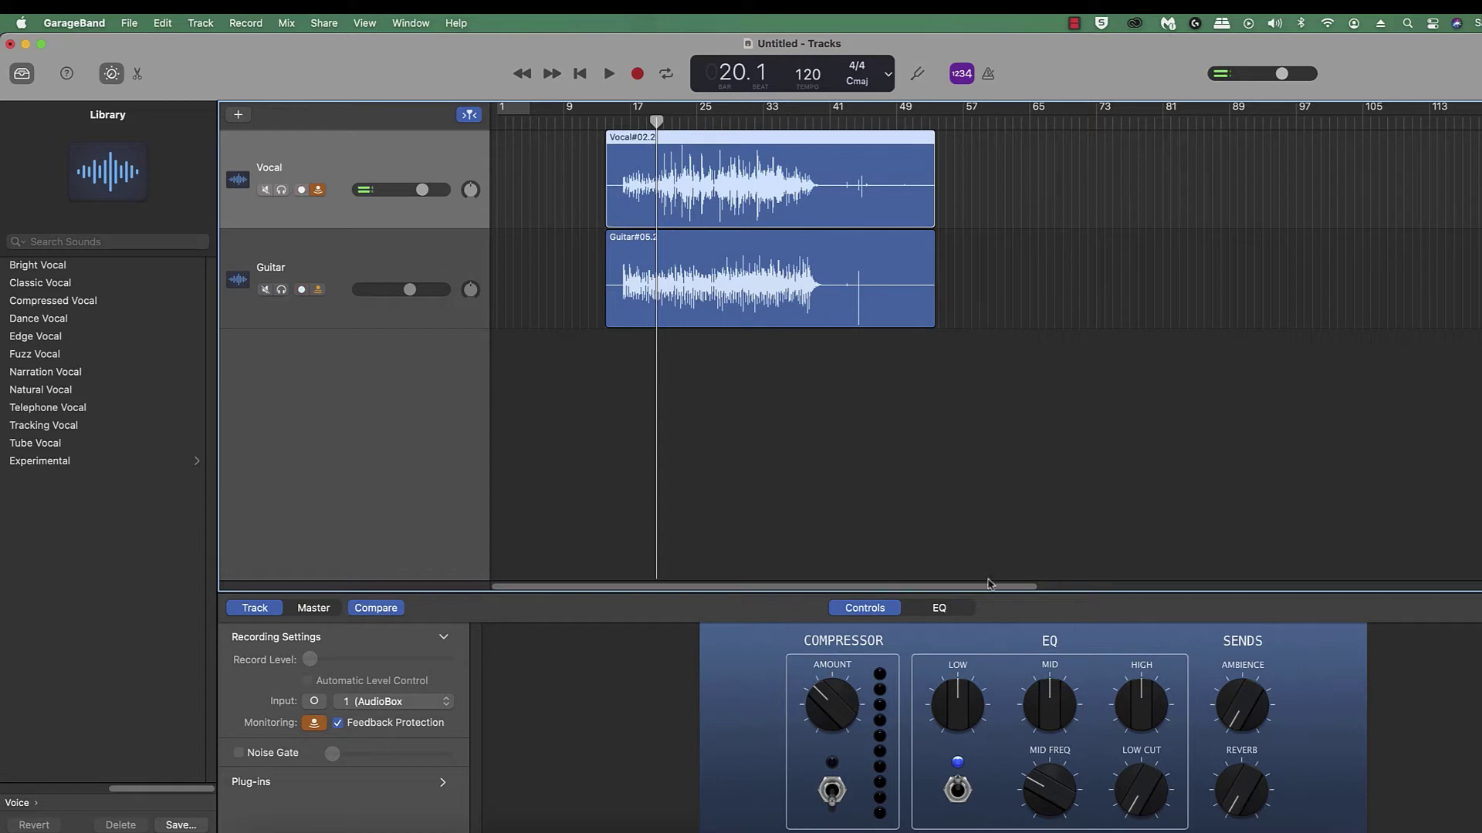
left_click(961, 609)
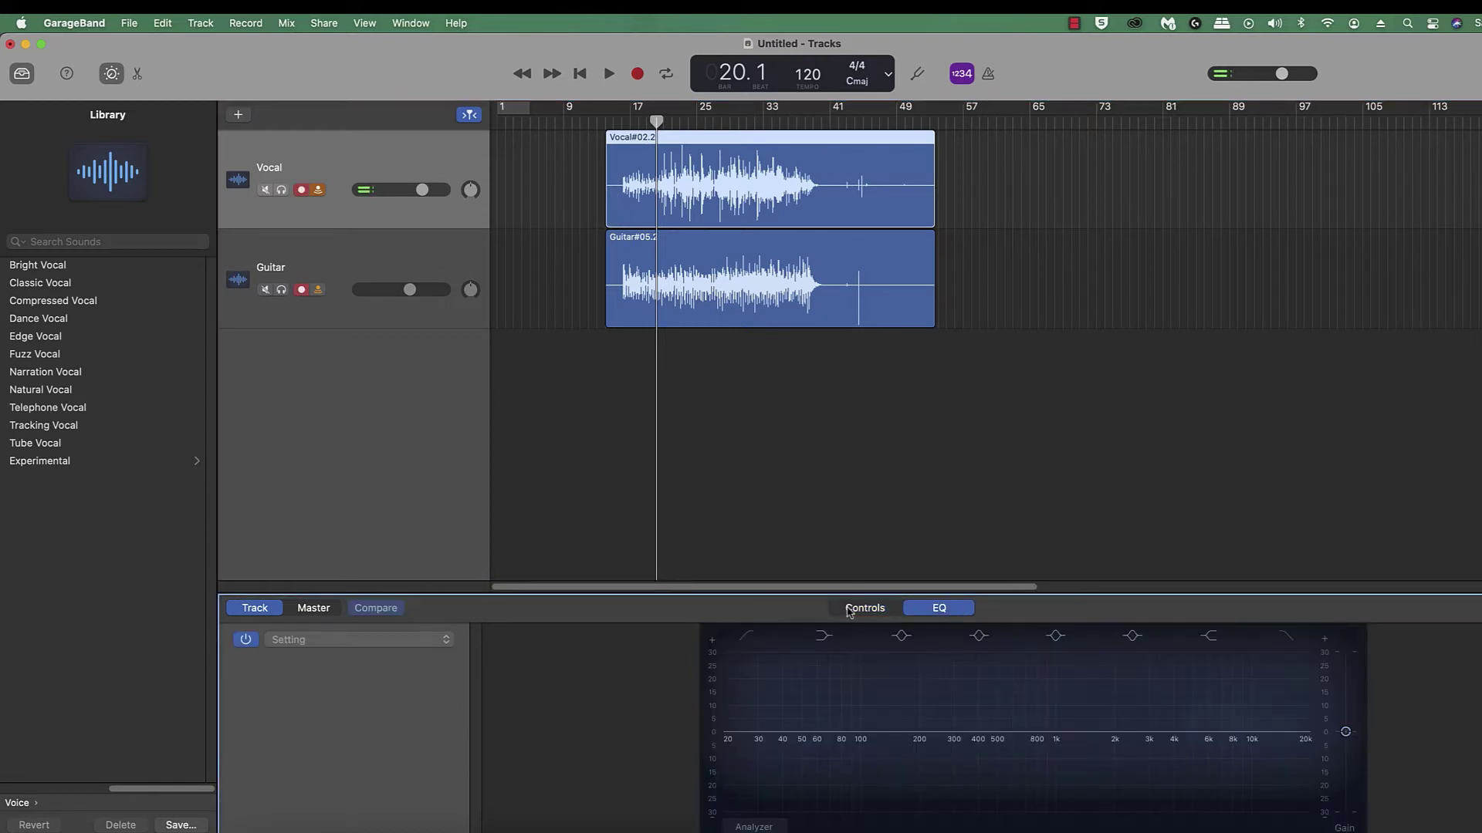
left_click(864, 615)
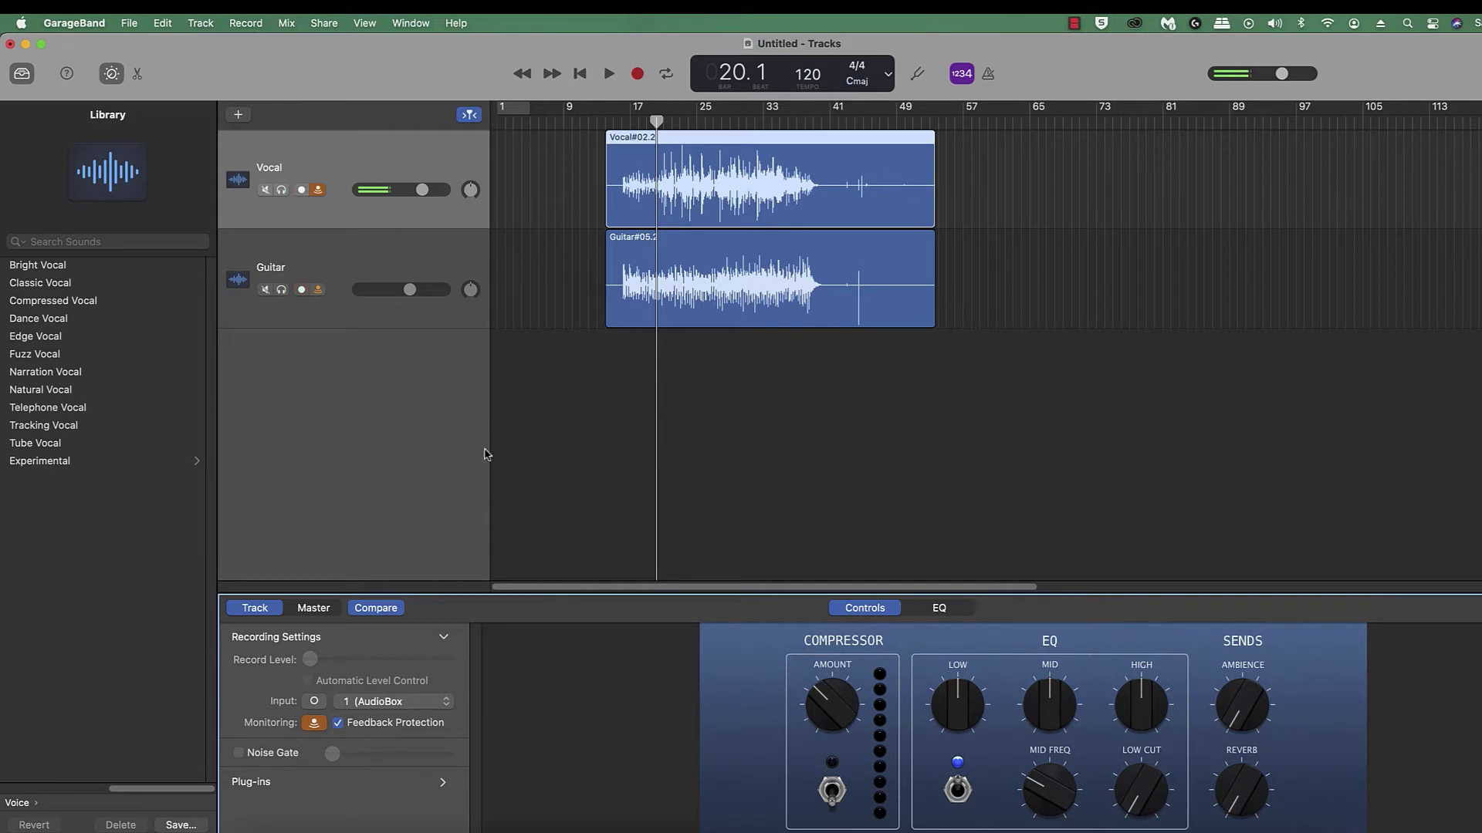
Step: Audition Bright, Classic and Compressed Vocal presets during playback, ending on Dance Vocal
left_click(59, 267)
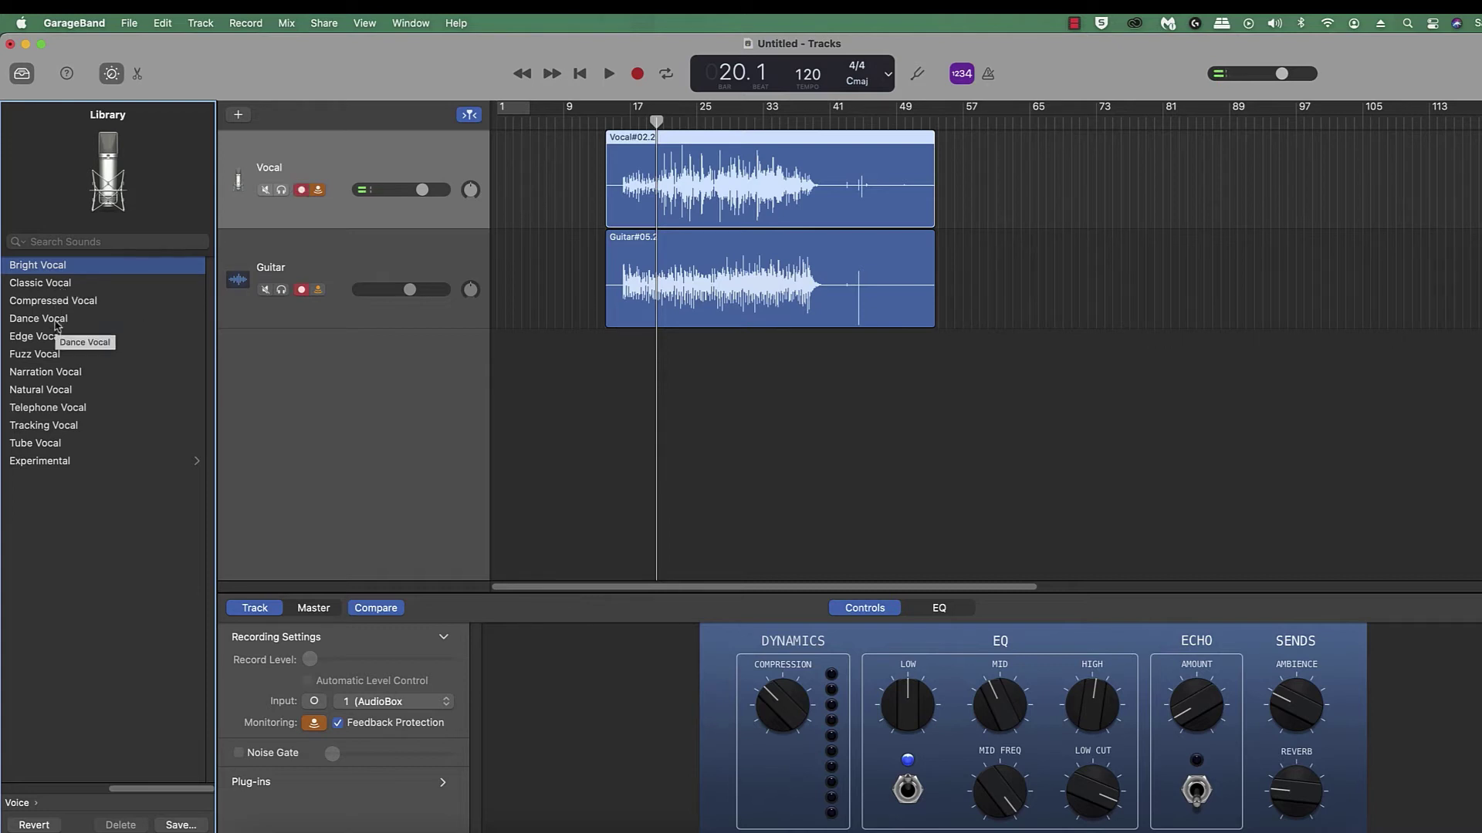
key("space")
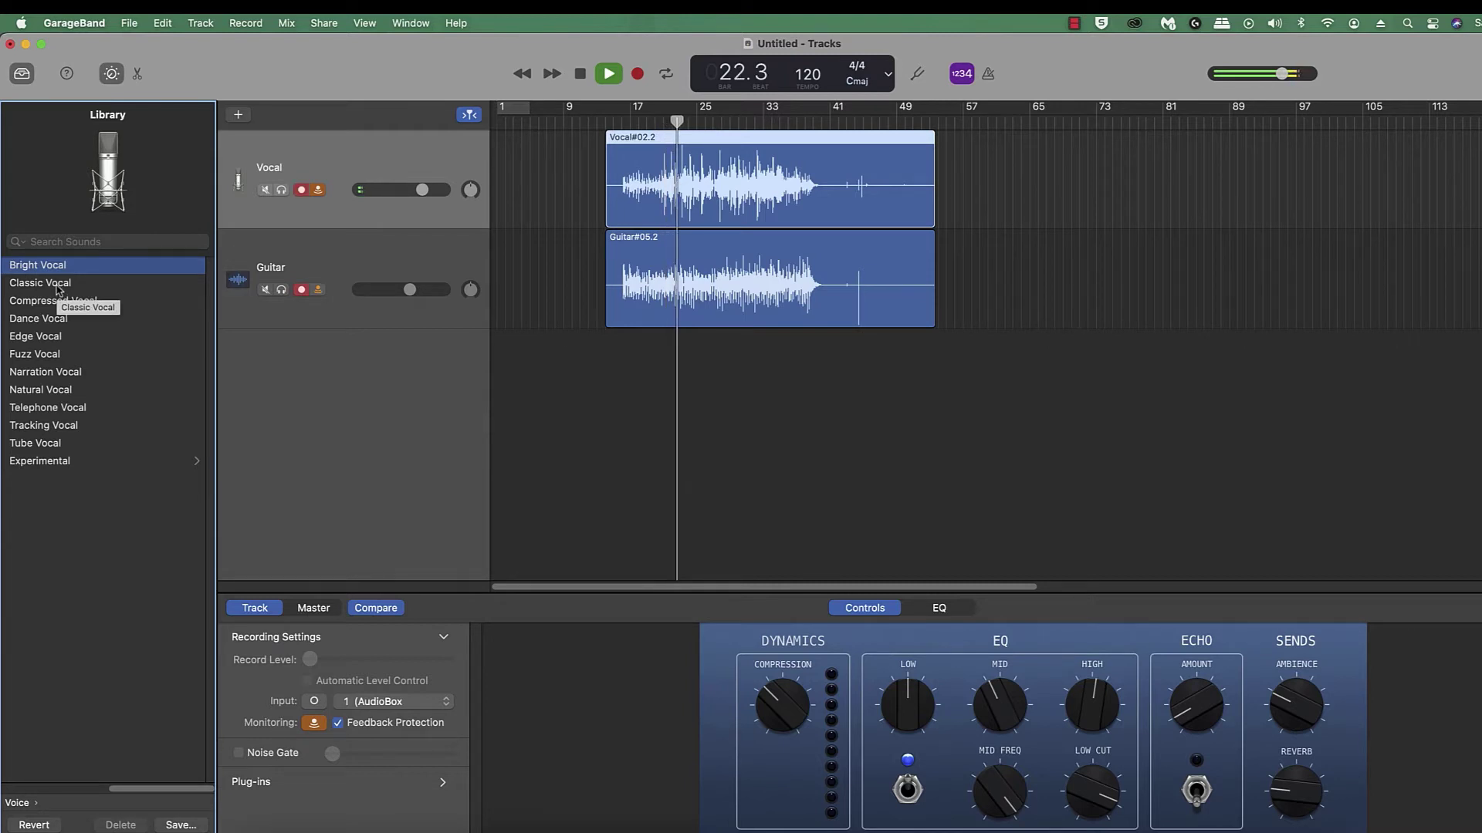
left_click(56, 290)
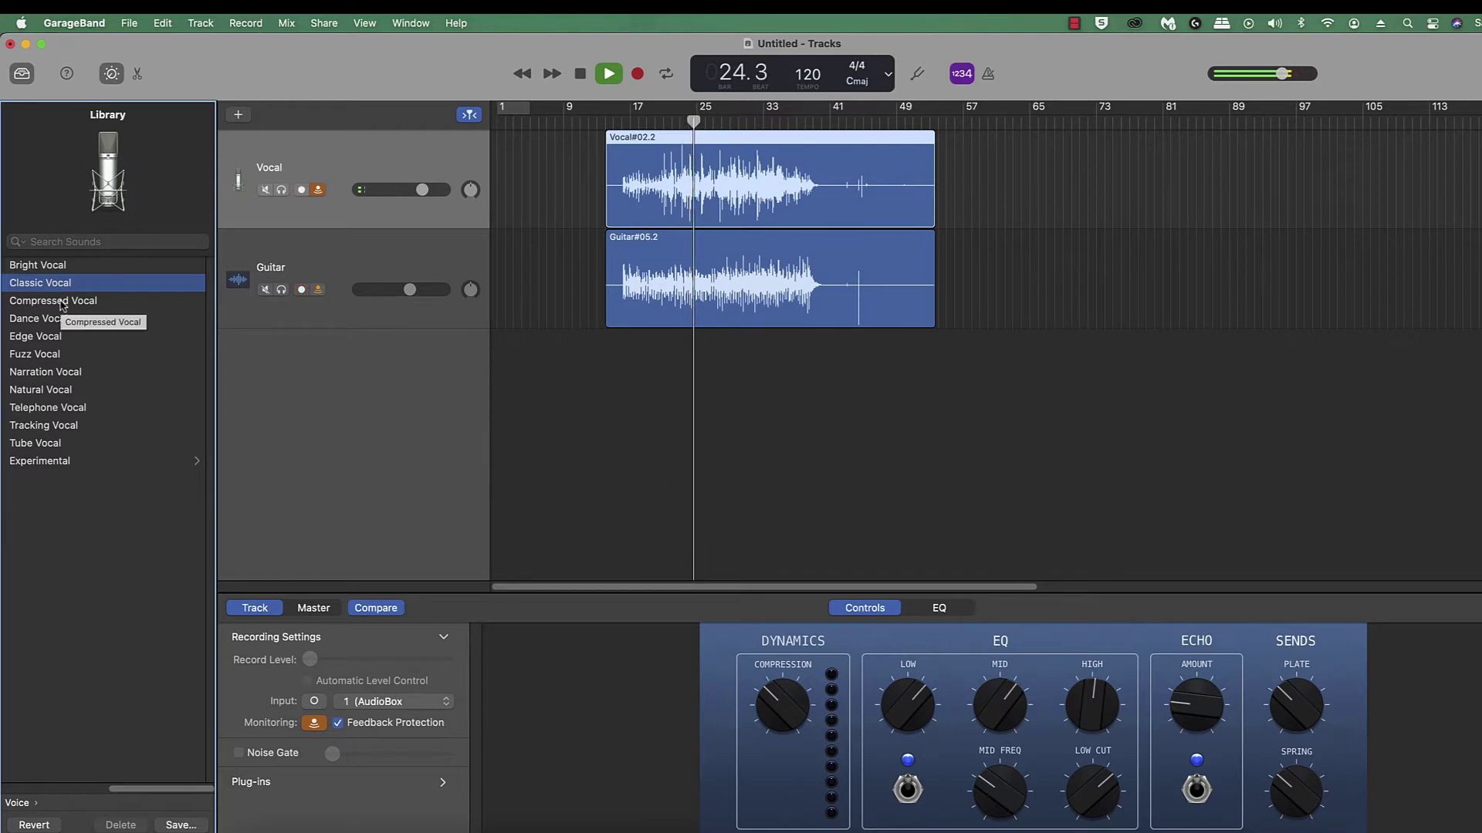
left_click(62, 303)
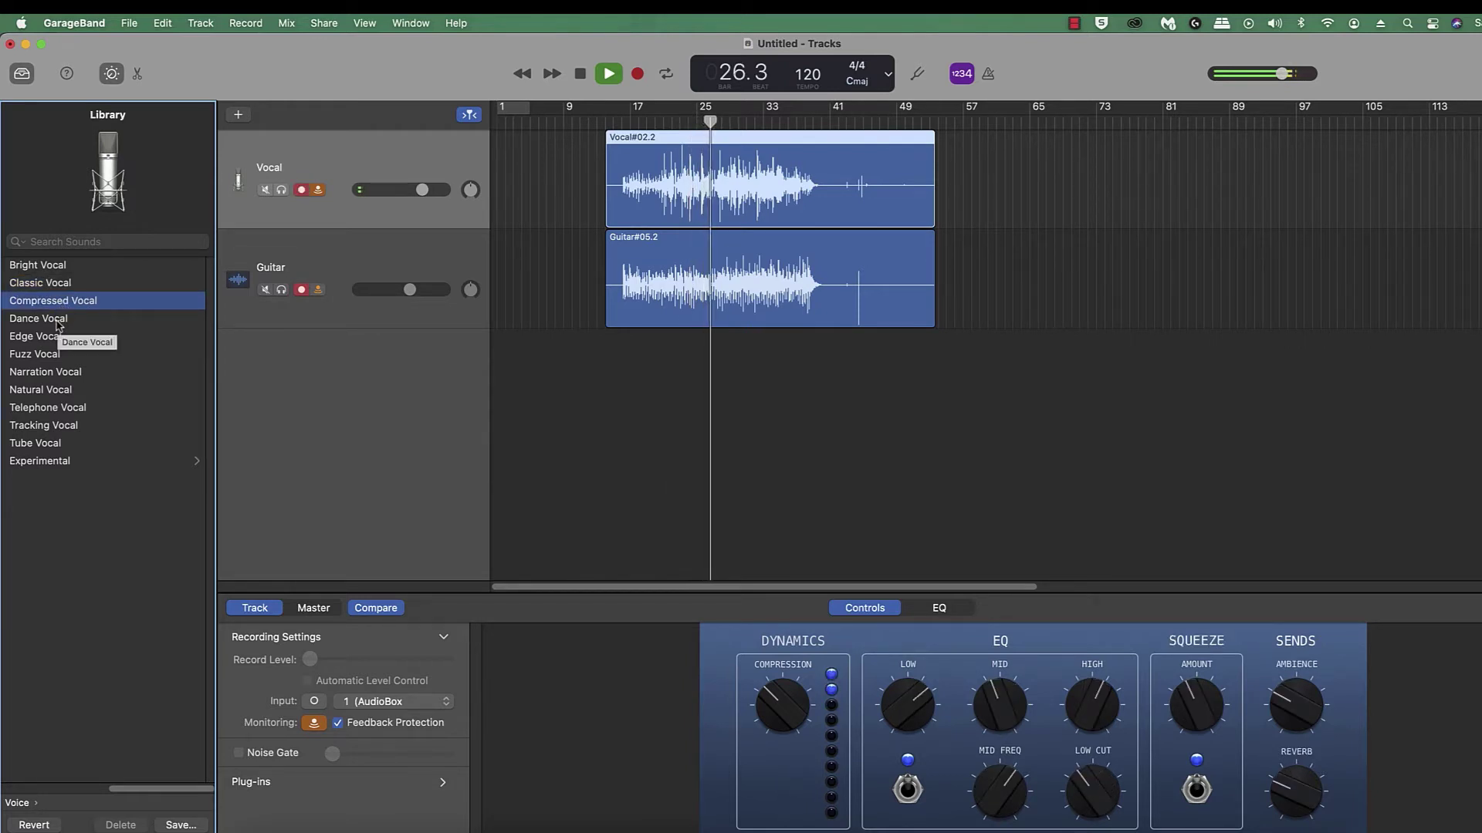
left_click(57, 323)
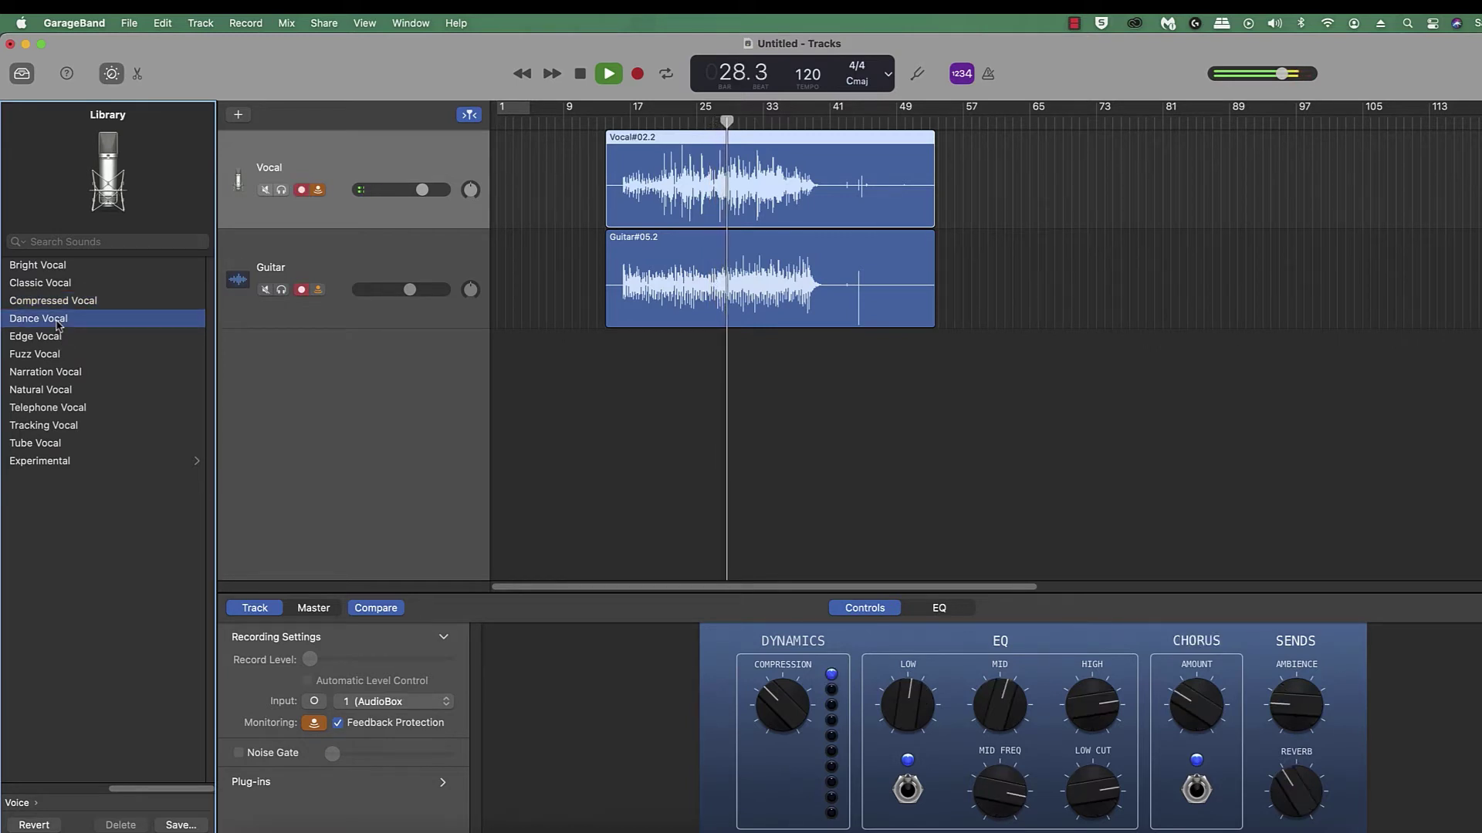
key("space")
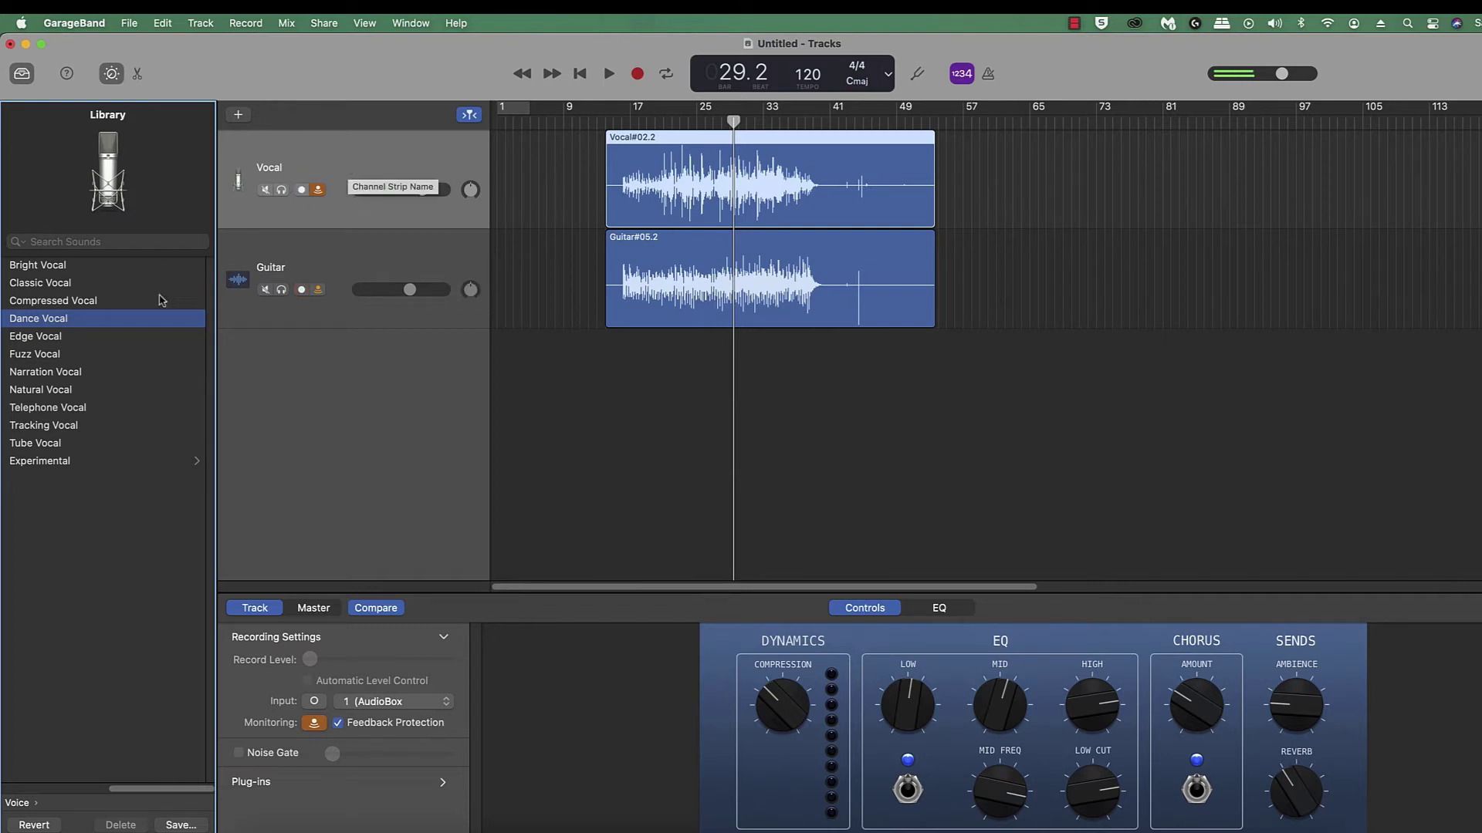
Step: Switch the Vocal track back to Bright Vocal, preview it, and move the playhead to bar 19
left_click(61, 268)
key("space")
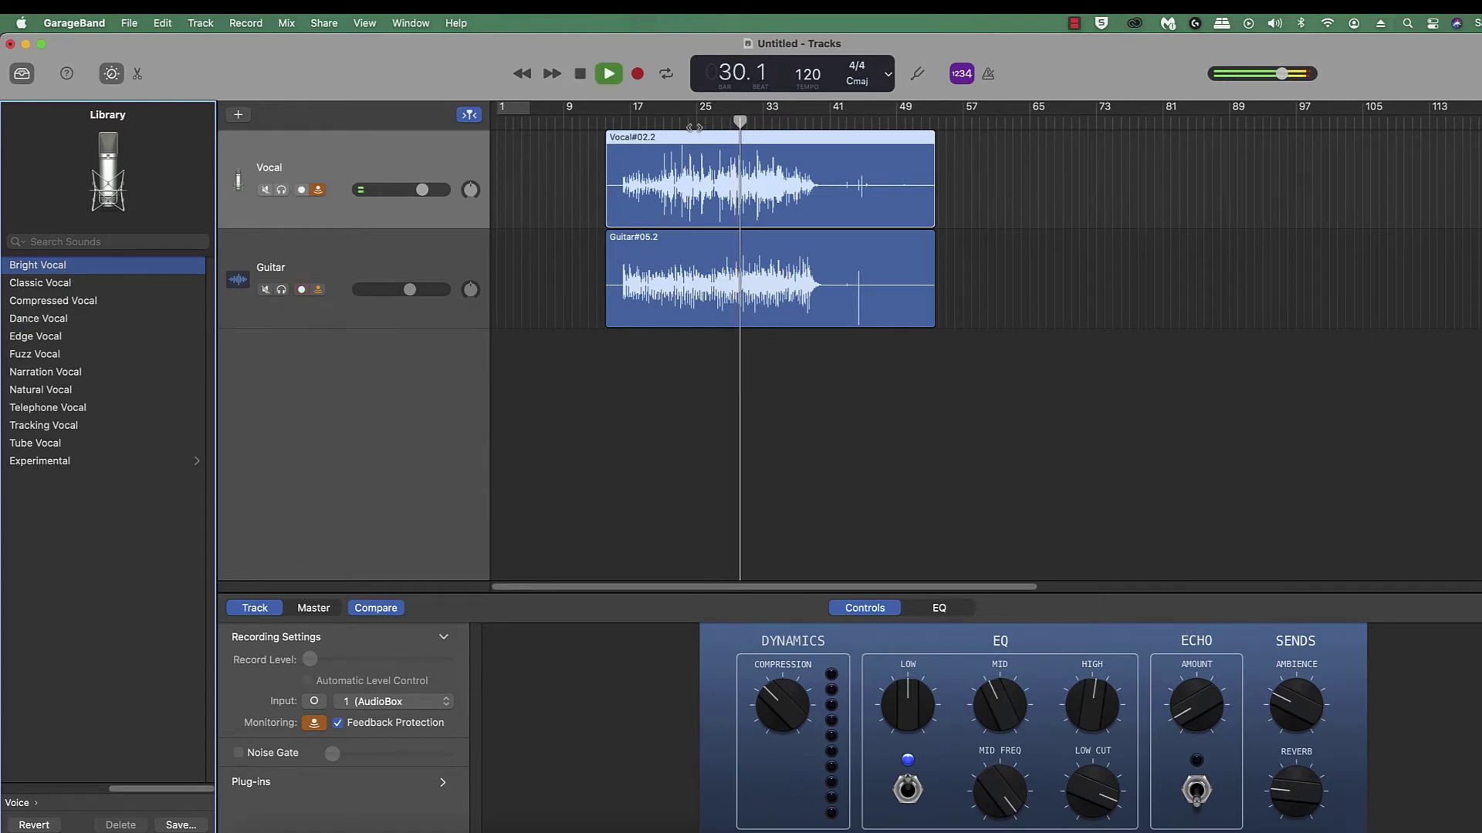
key("space")
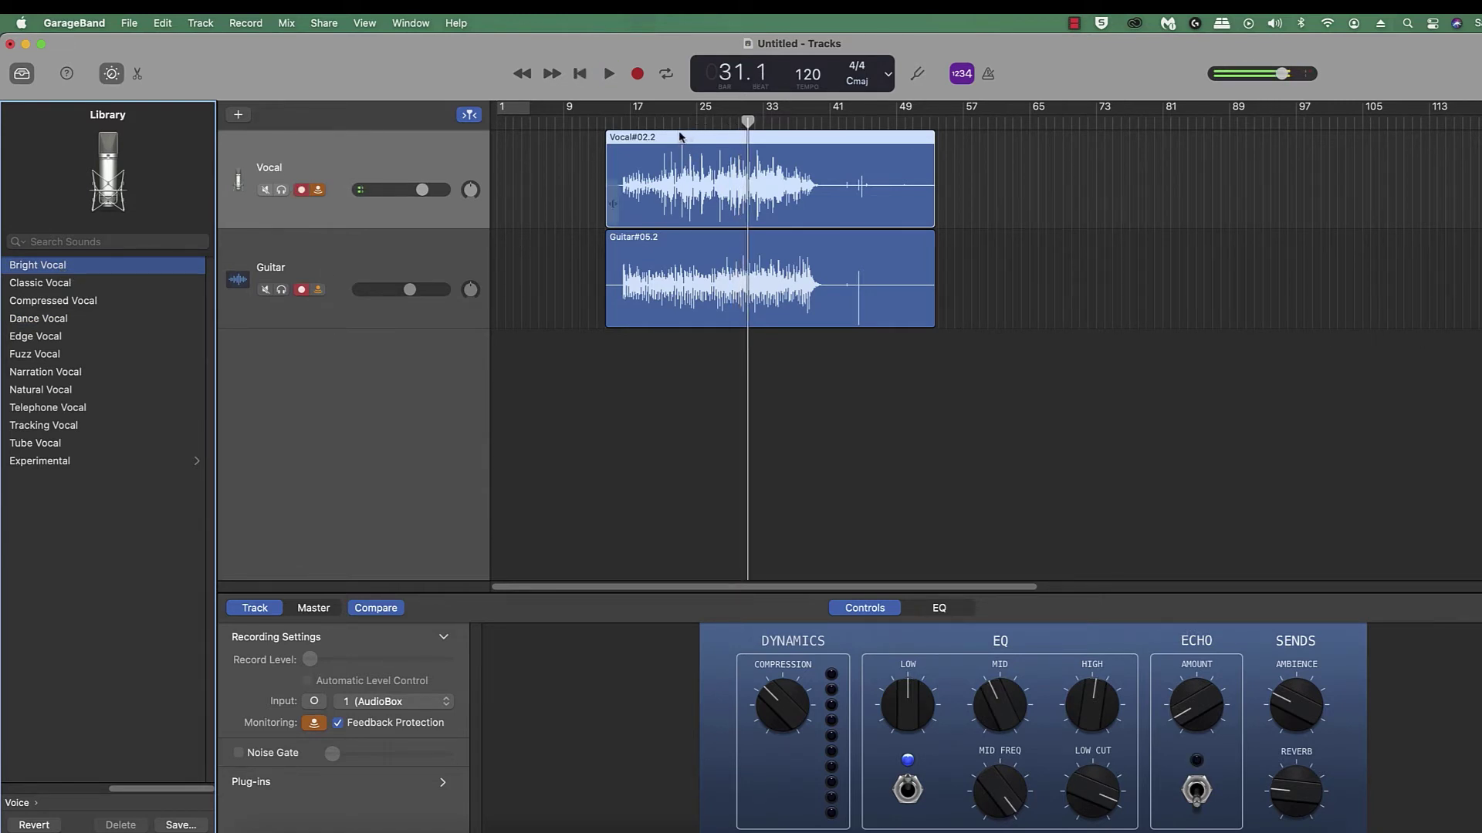
left_click(654, 122)
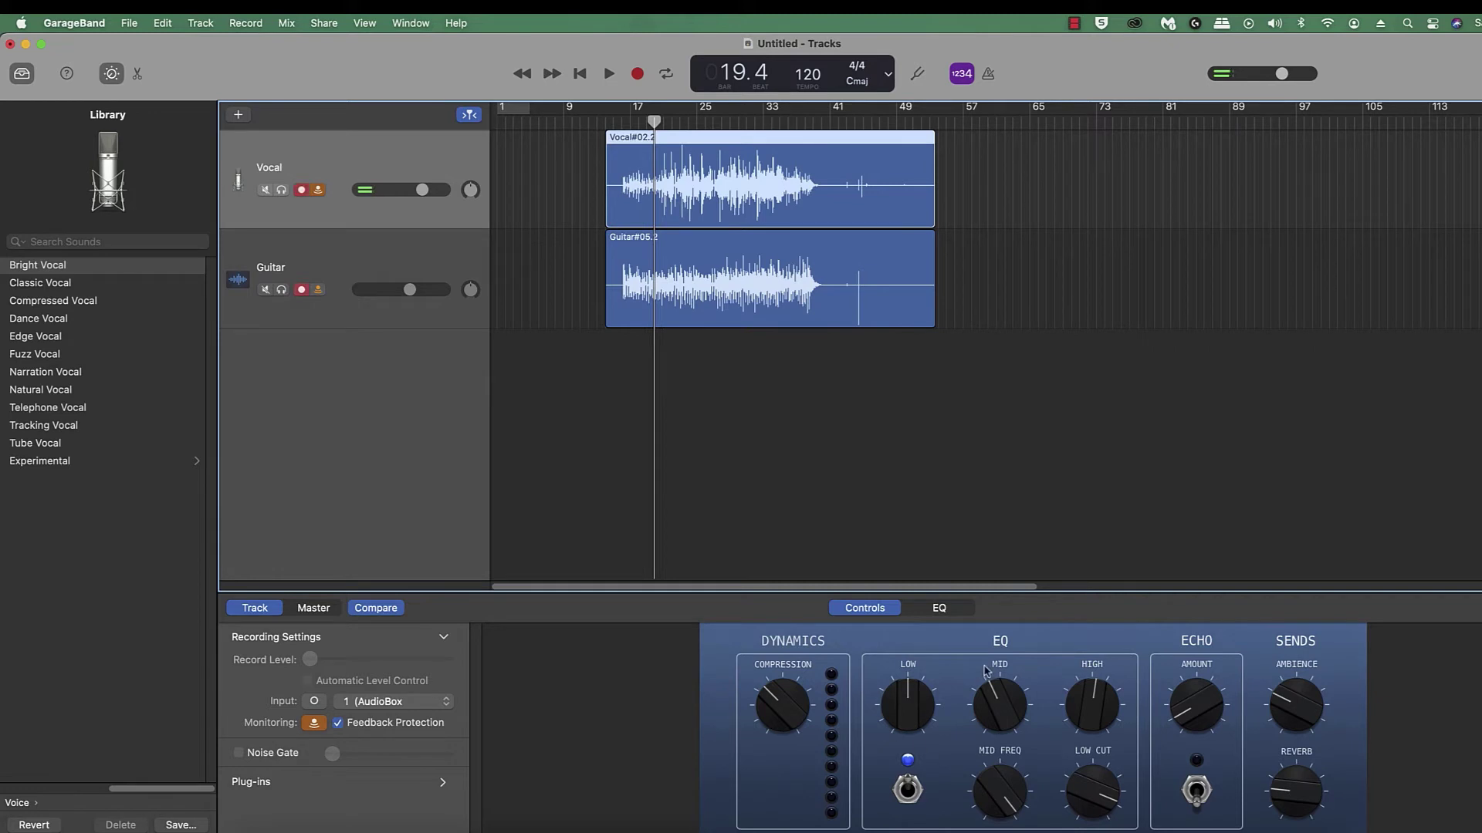
Step: Switch on the Vocal track's Echo and raise the Echo Amount while listening
left_click(933, 608)
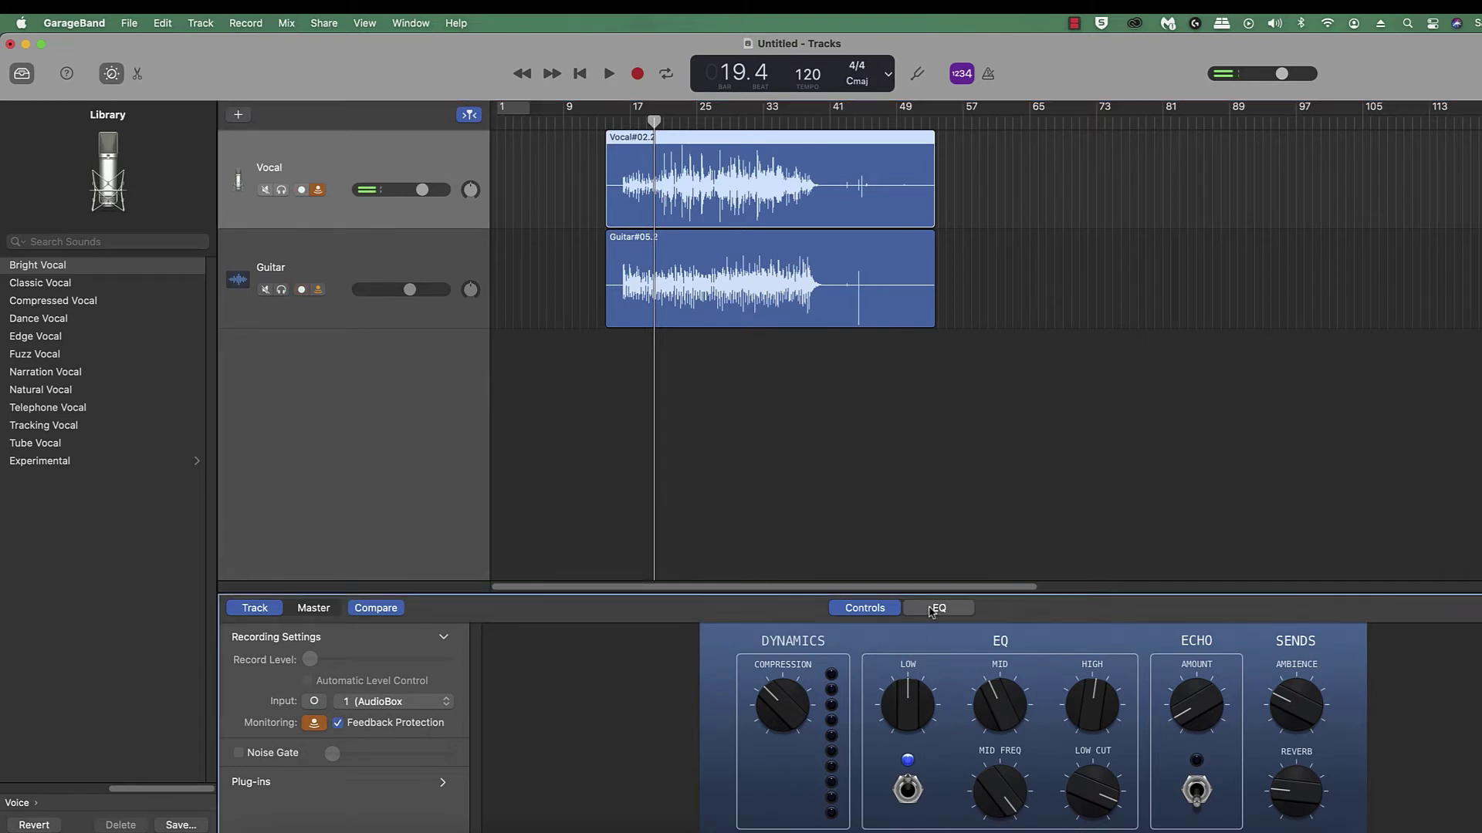
left_click(895, 608)
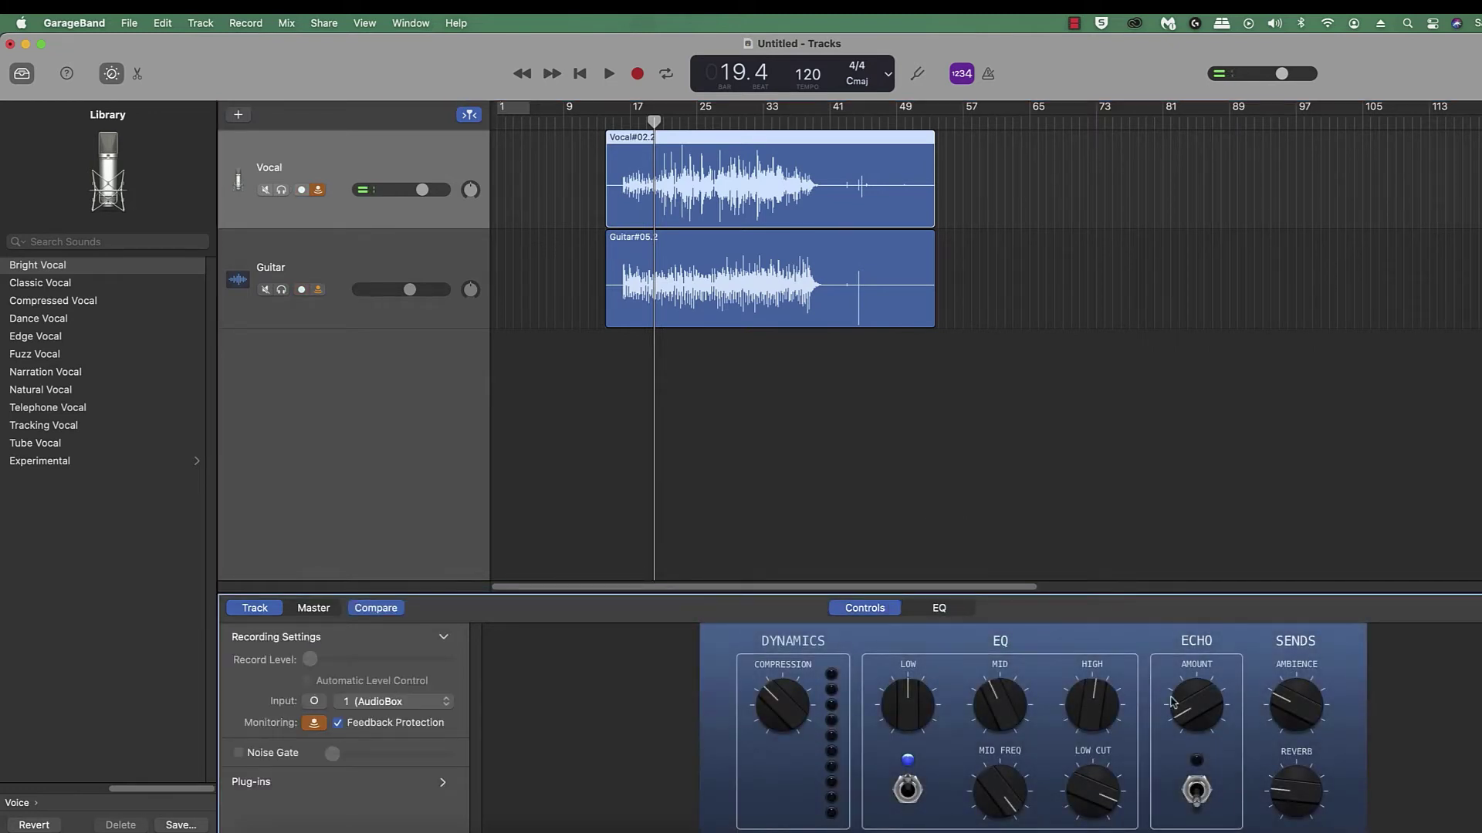
left_click(1196, 801)
key("space")
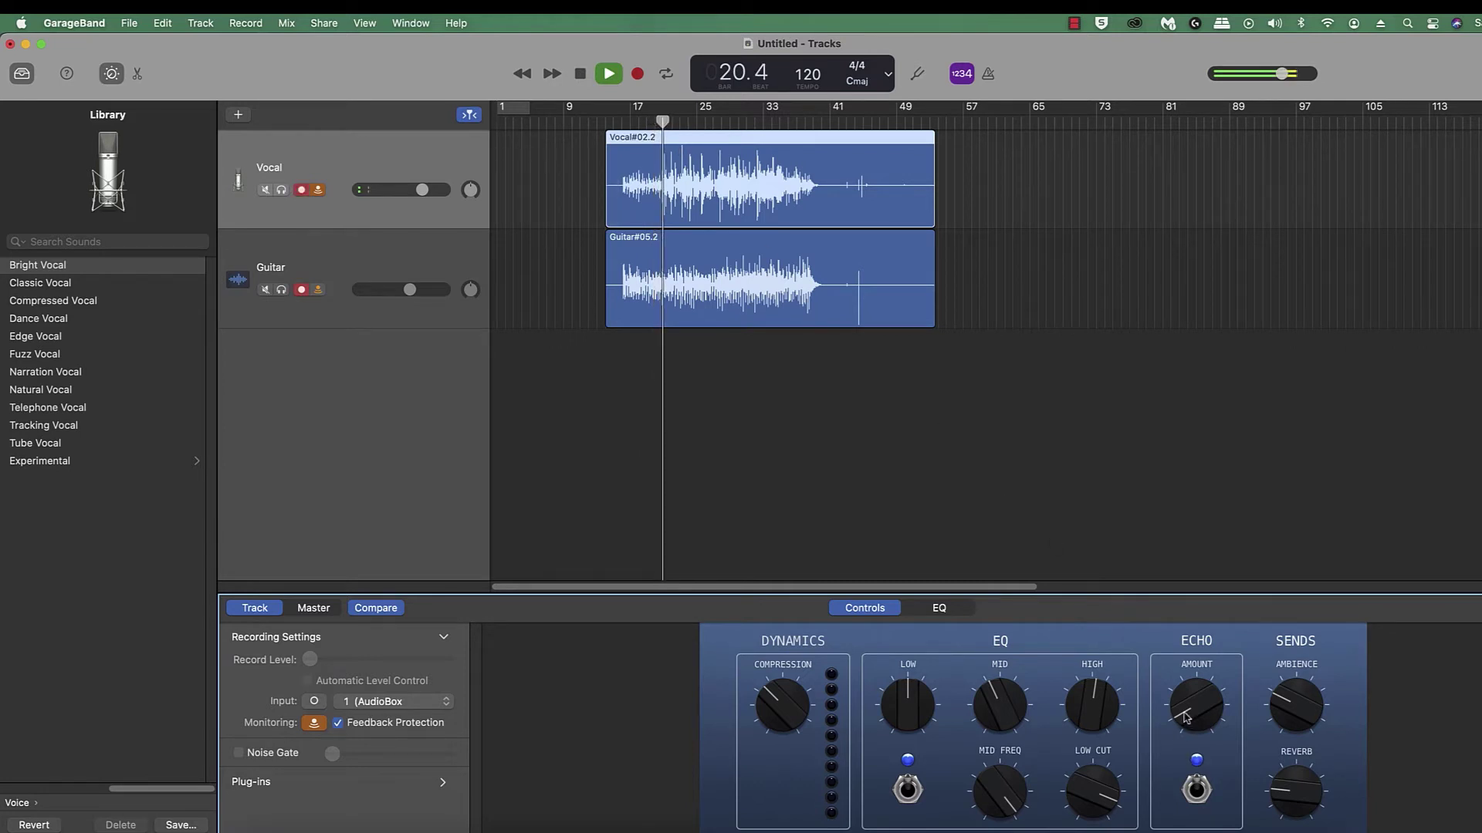
mouse_move(1186, 716)
left_mouse_down()
mouse_move(1190, 668)
mouse_move(1186, 717)
left_mouse_up()
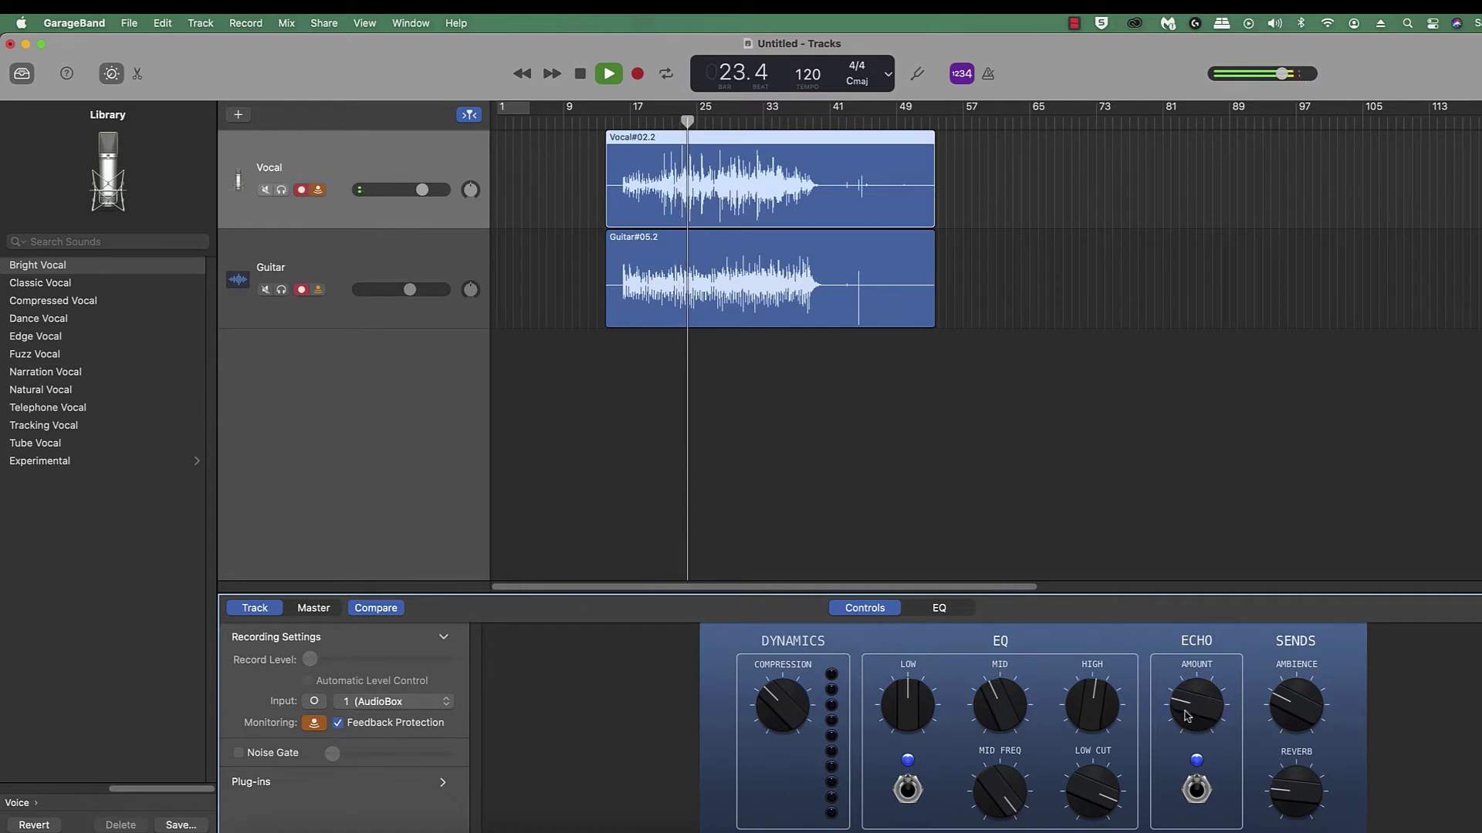
key("space")
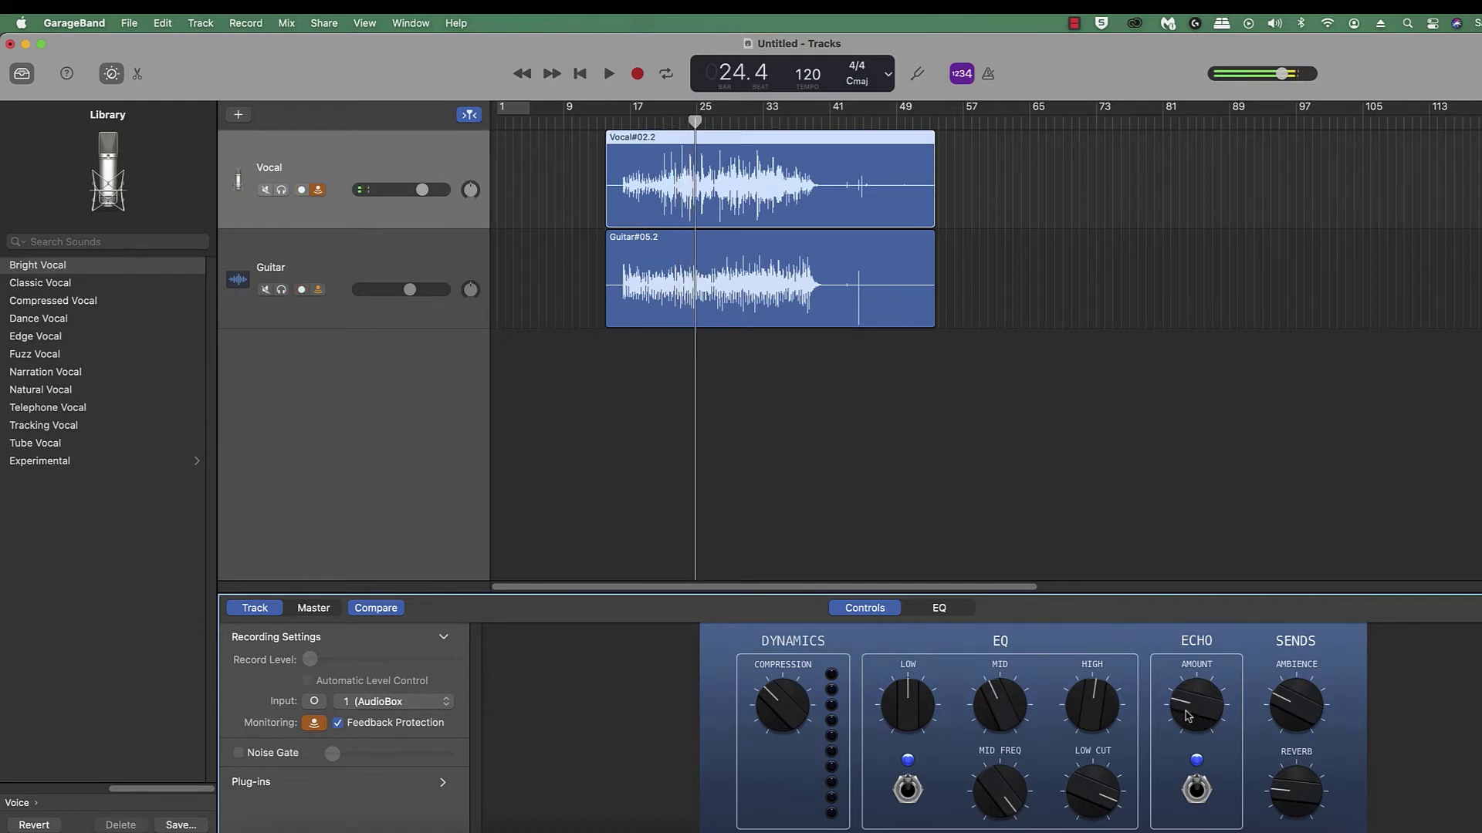
left_click(411, 245)
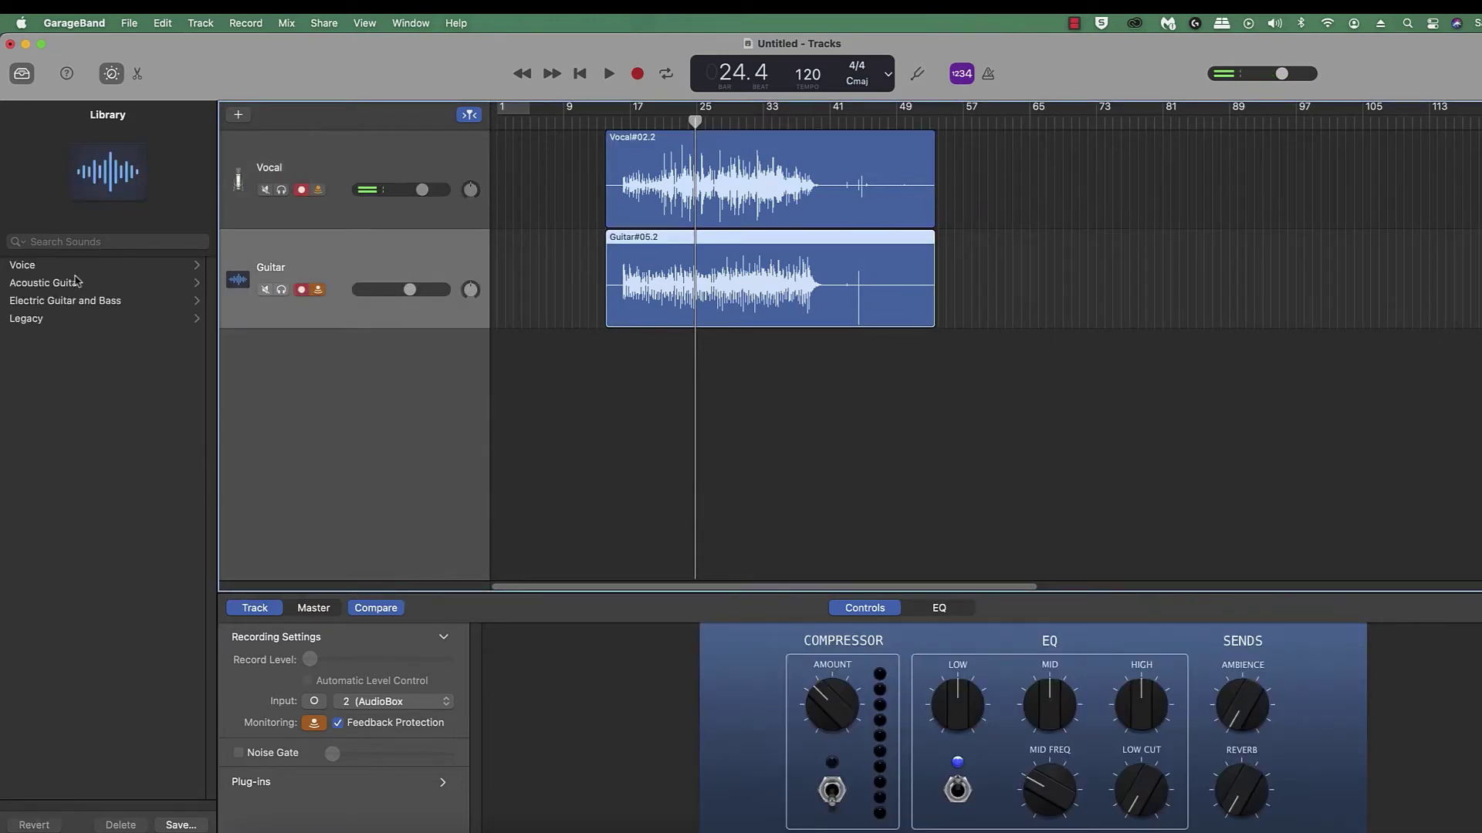
Step: Apply the Natural Stereo patch from the Acoustic Guitar library to the Guitar track
left_click(30, 286)
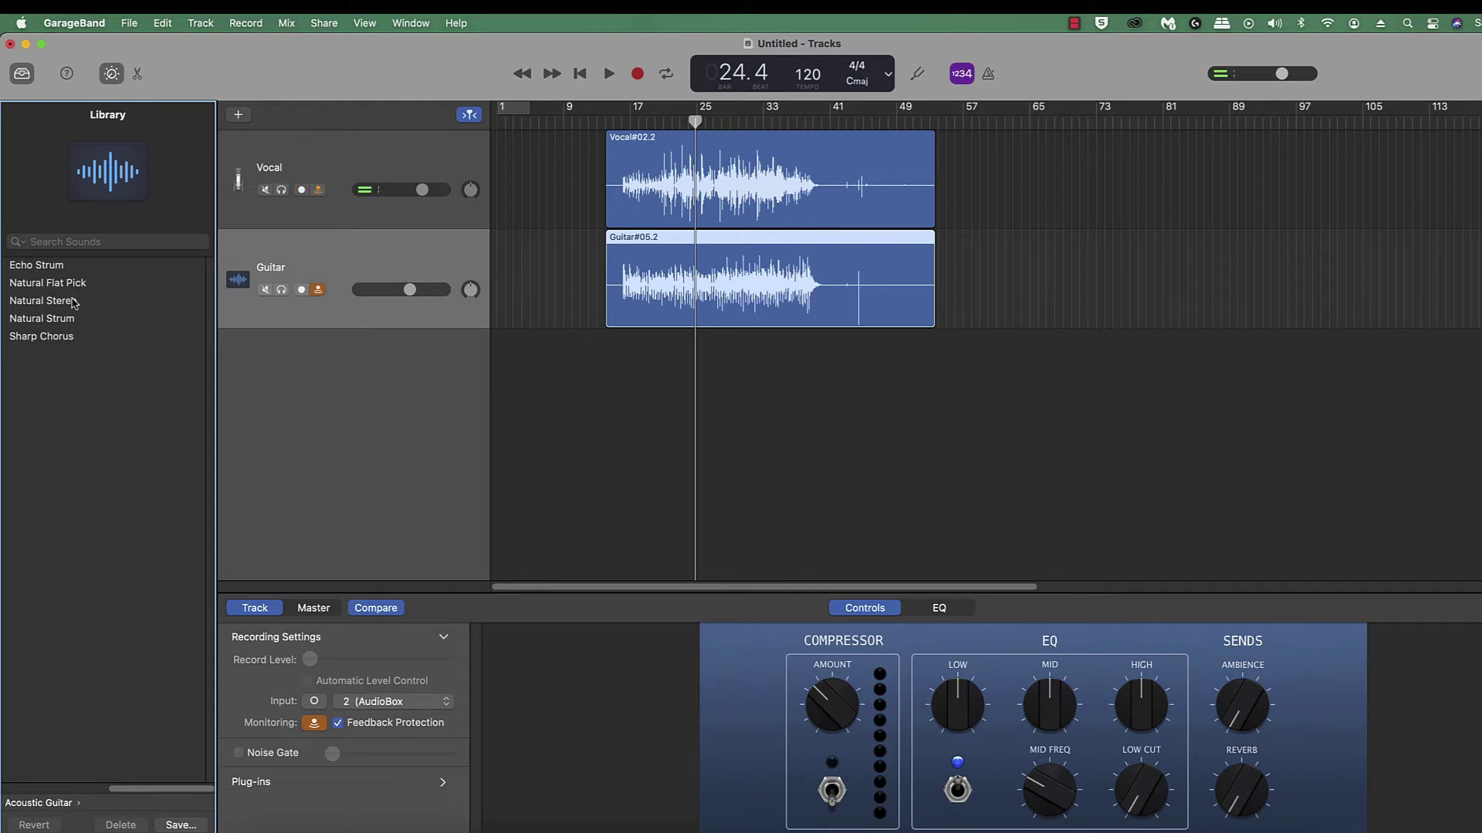
left_click(73, 302)
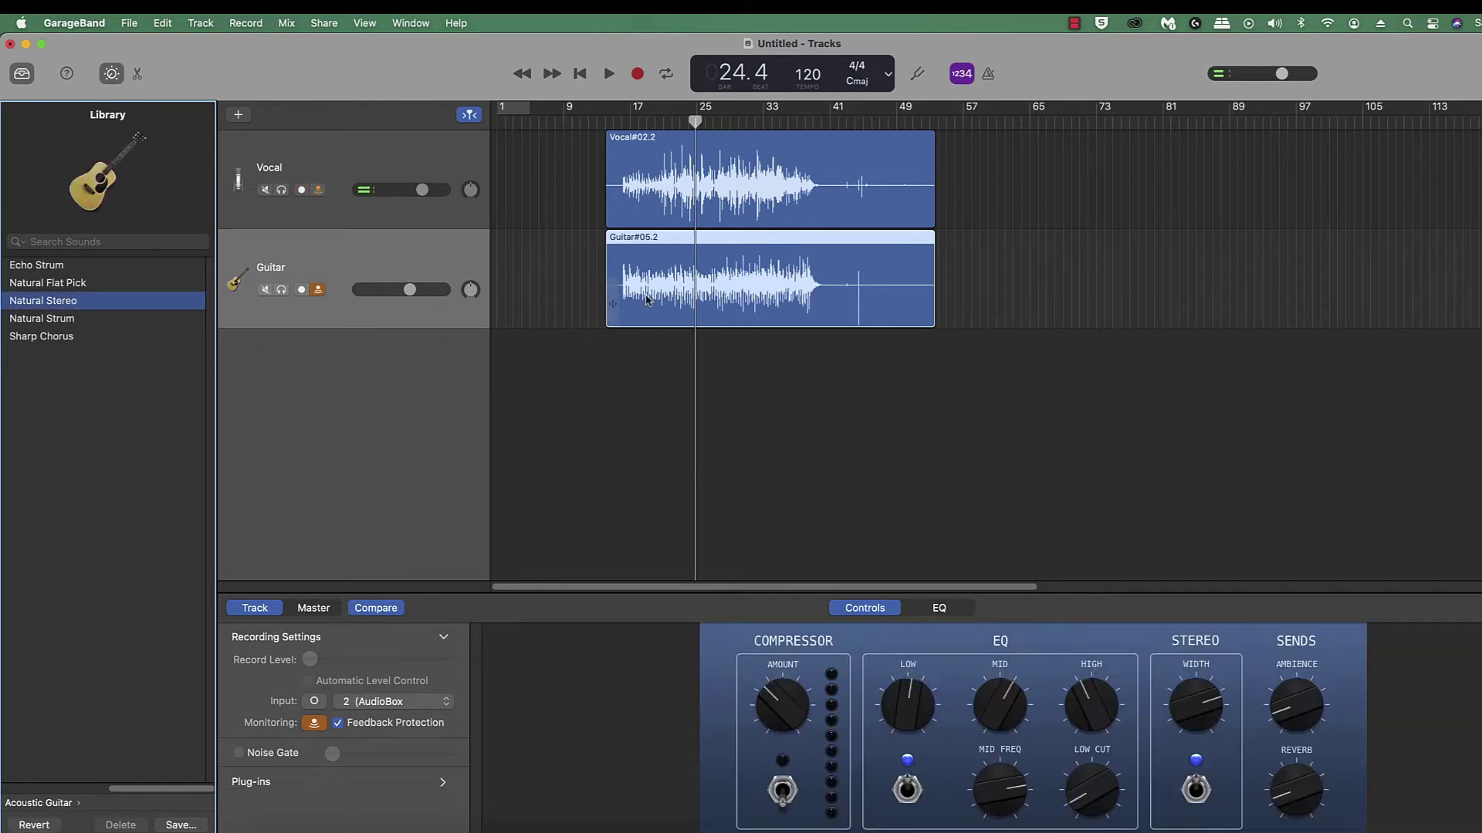
Step: Raise the Guitar track volume to -1.4 dB during playback
key("space")
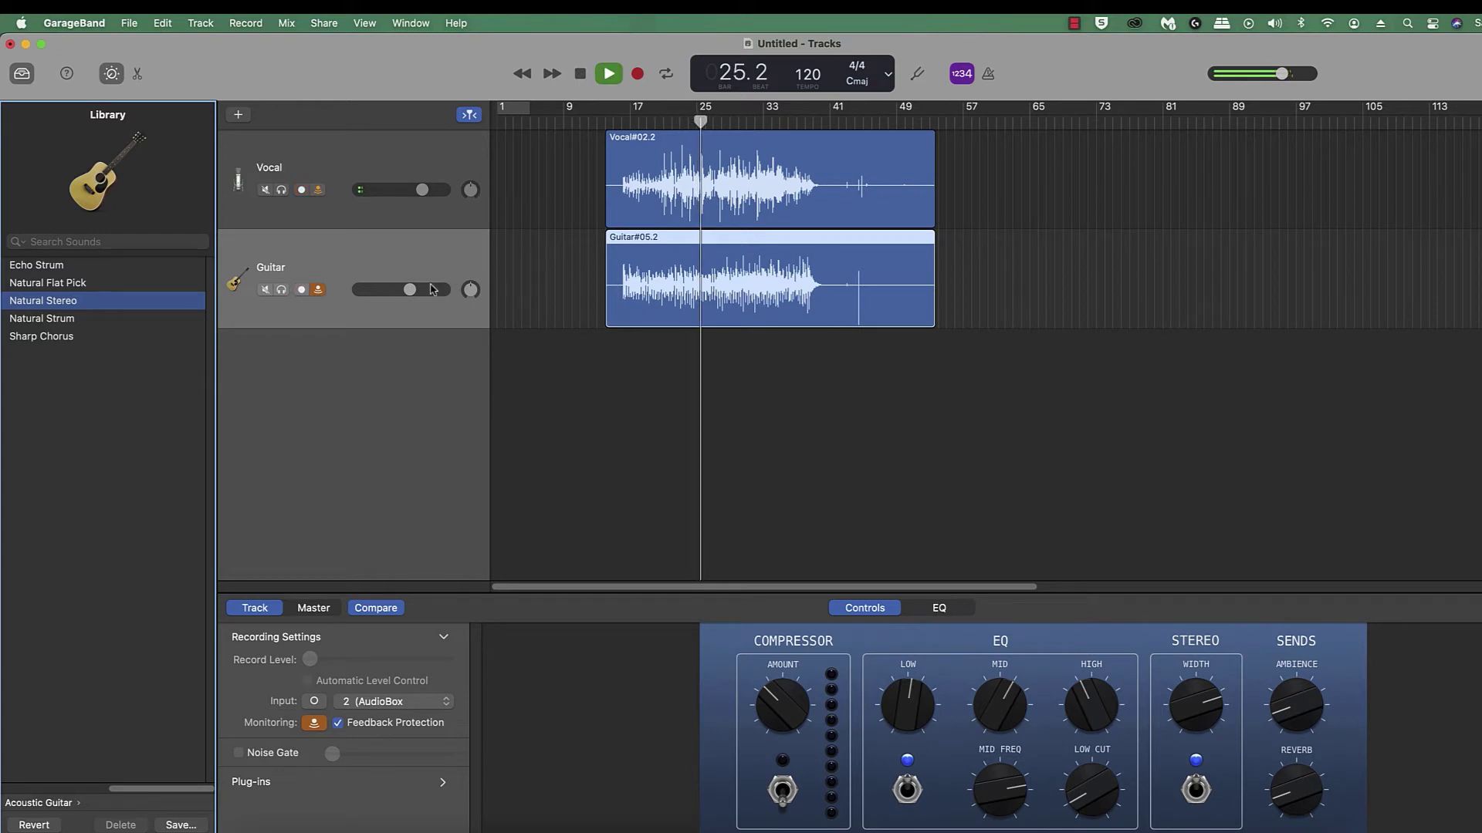
left_click(409, 290)
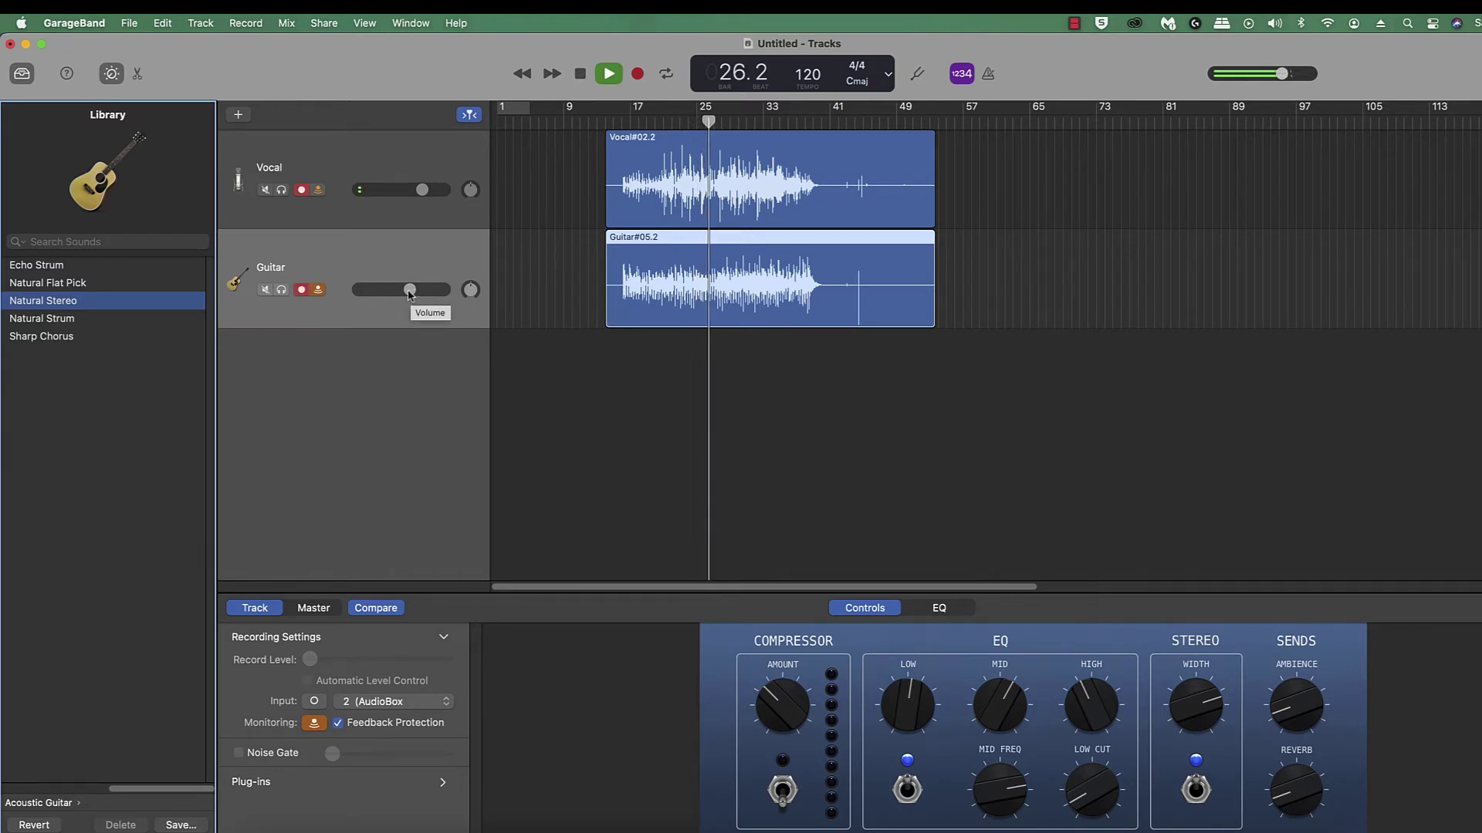
left_click_drag(410, 290, 417, 290)
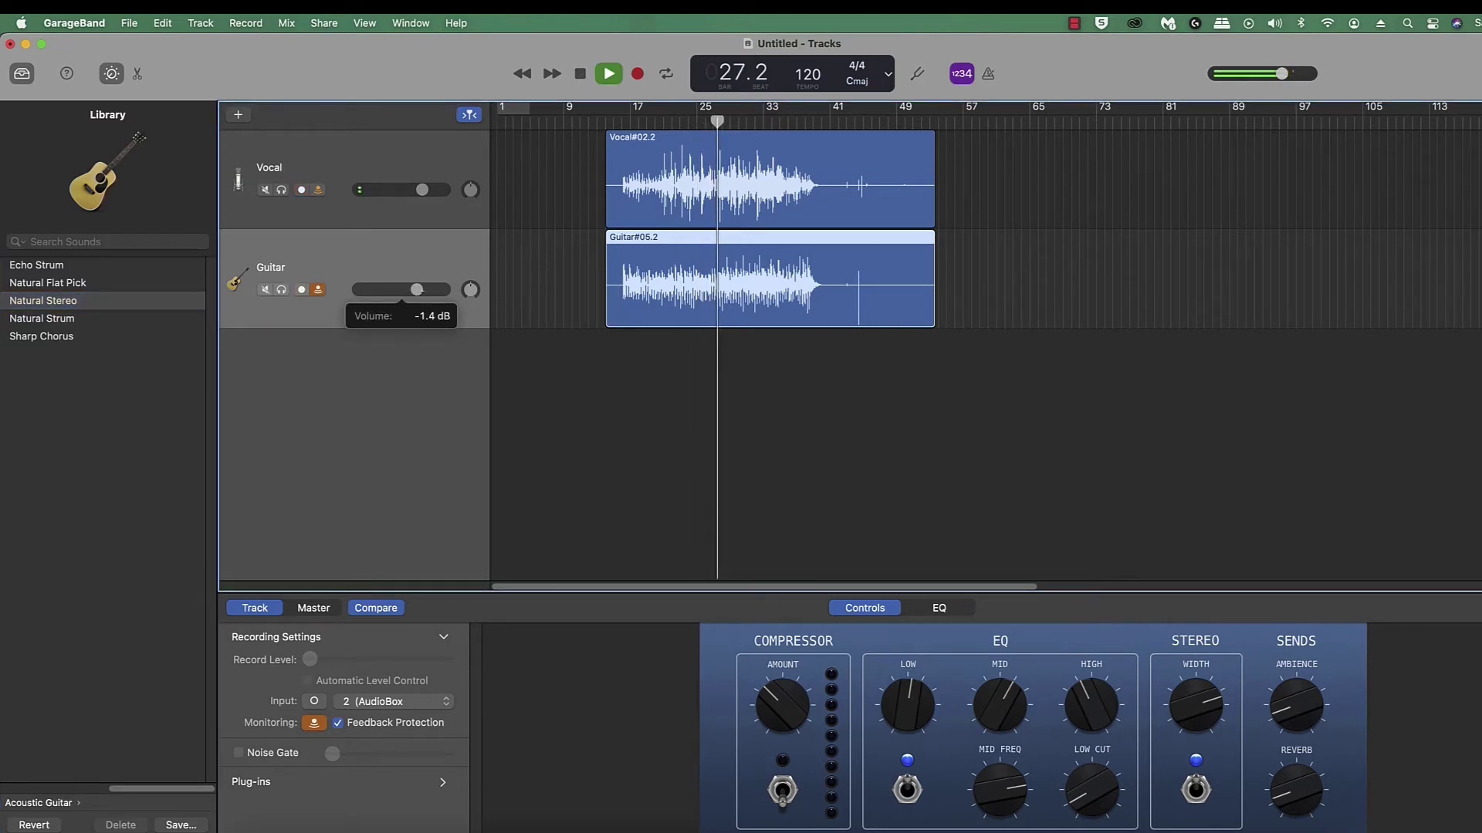
key("space")
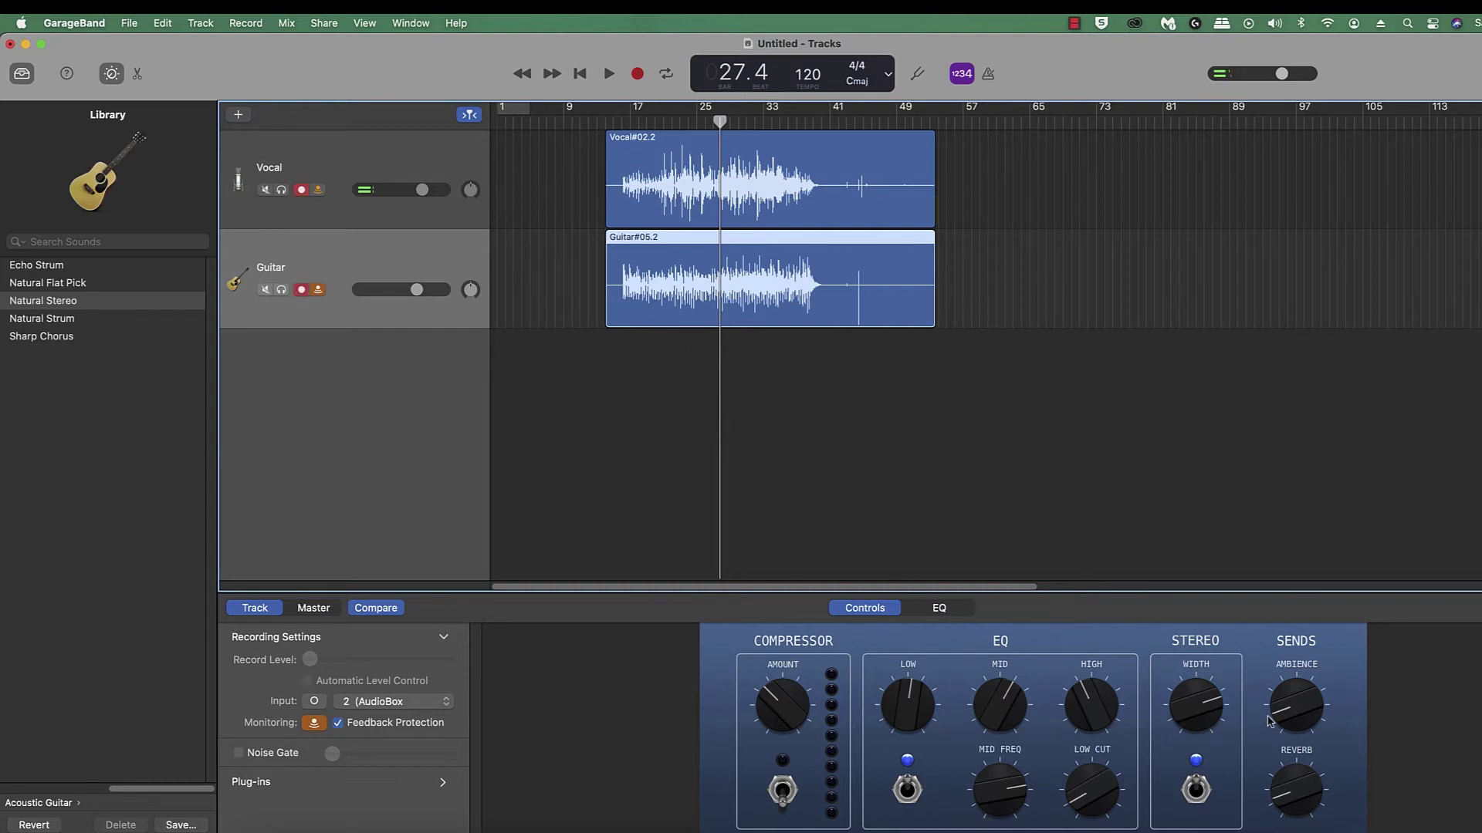
Step: Turn up the guitar's Reverb and mute the Vocal track to hear the guitar alone
left_click_drag(1287, 798, 1288, 768)
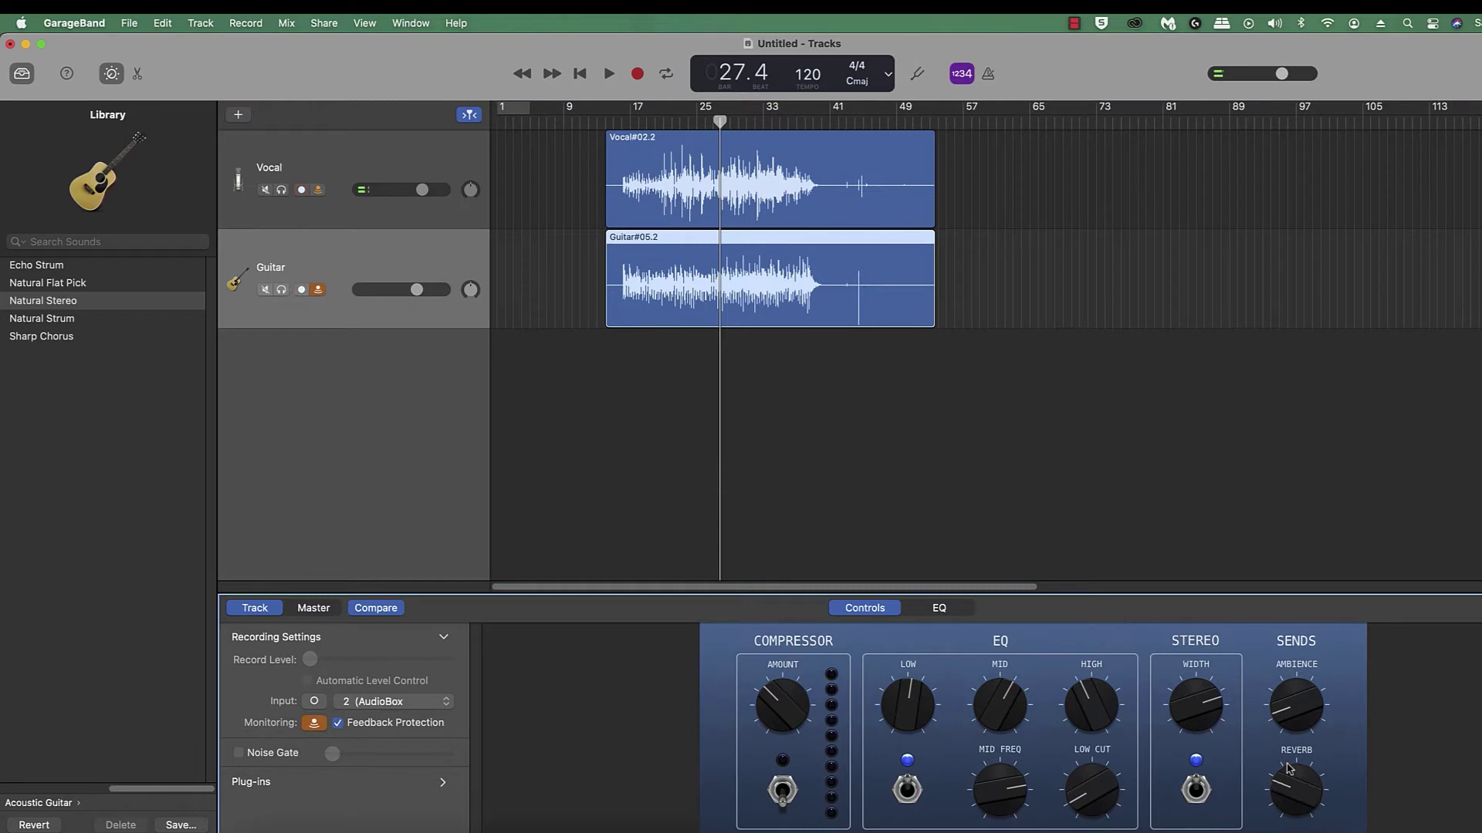
key("space")
left_click(265, 190)
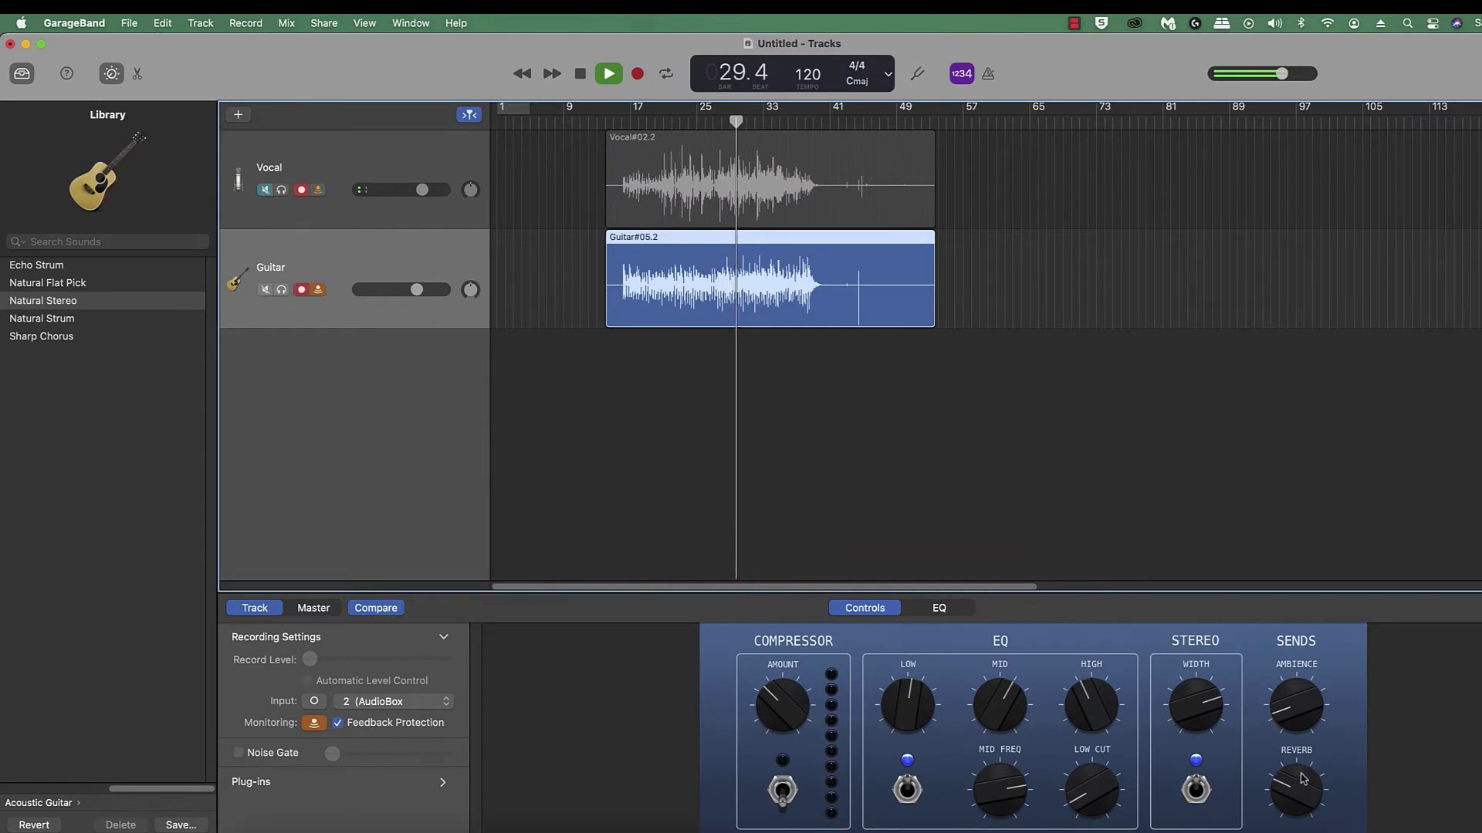
left_click_drag(1304, 775, 1316, 743)
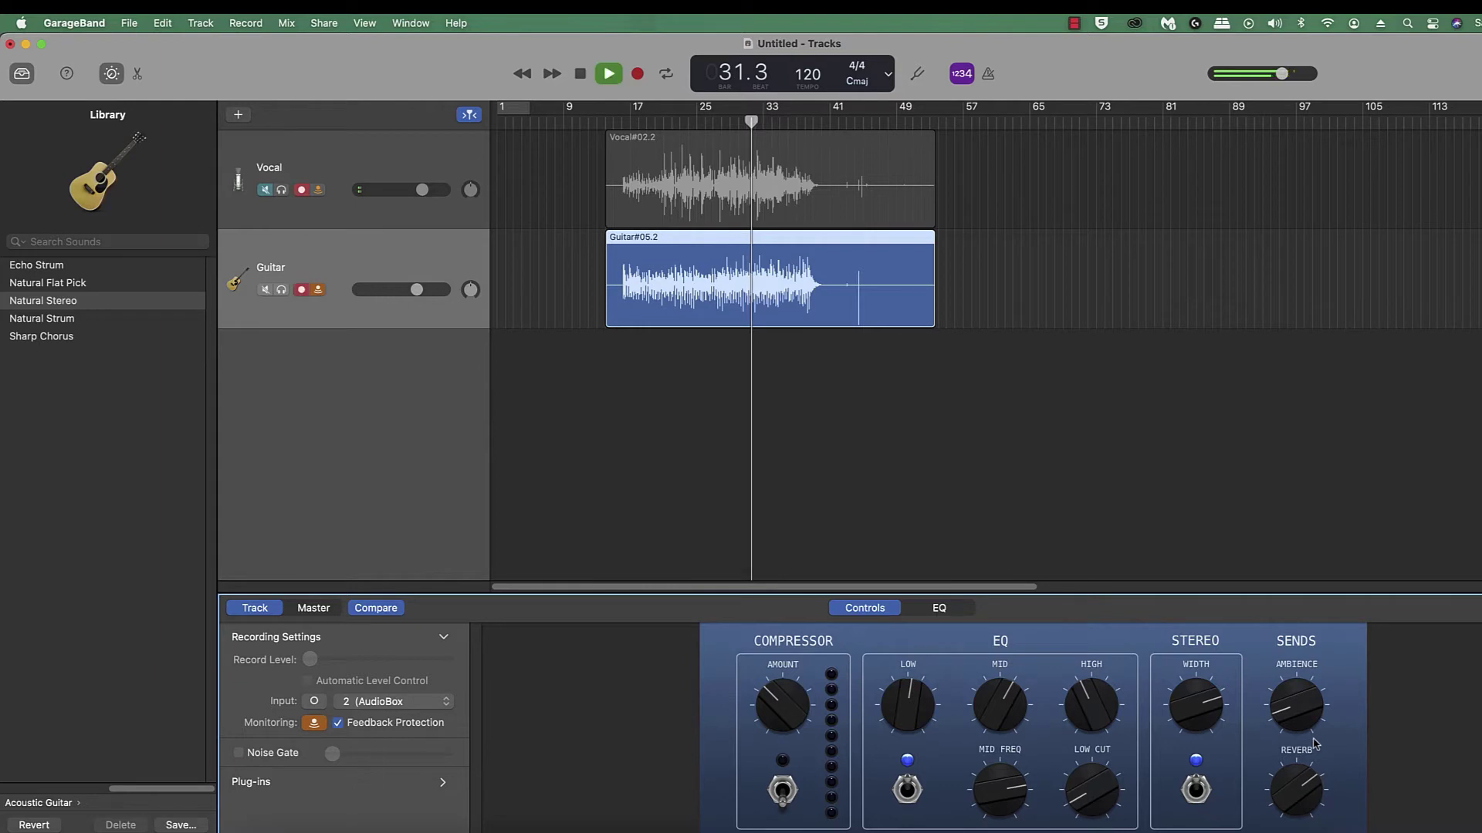
key("space")
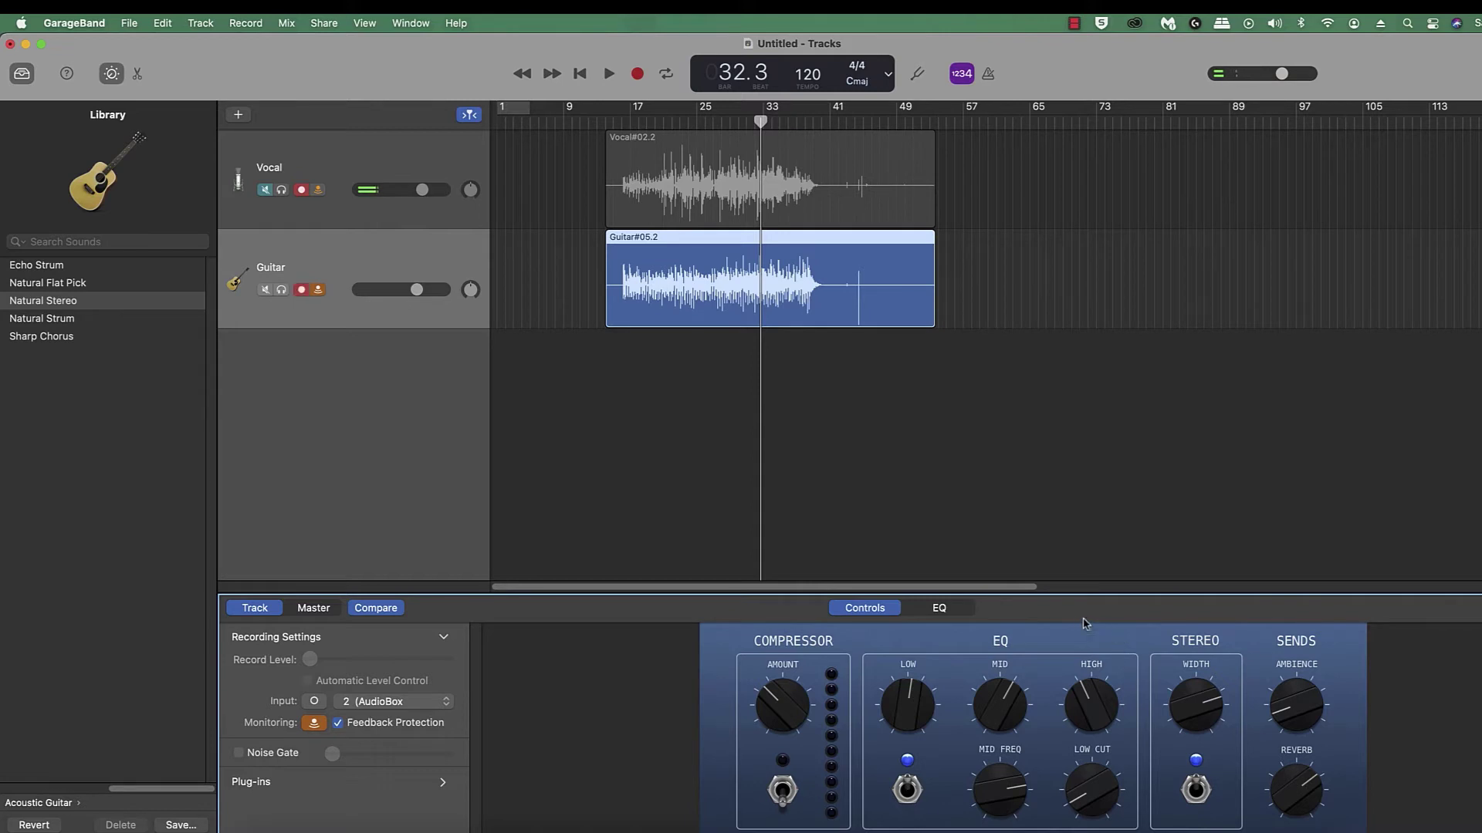
Step: Lower the guitar's reverb, raise its EQ High and trim its EQ Mid while playing the take back
left_click_drag(1293, 792, 1305, 816)
left_click_drag(1088, 682, 1102, 667)
key("space")
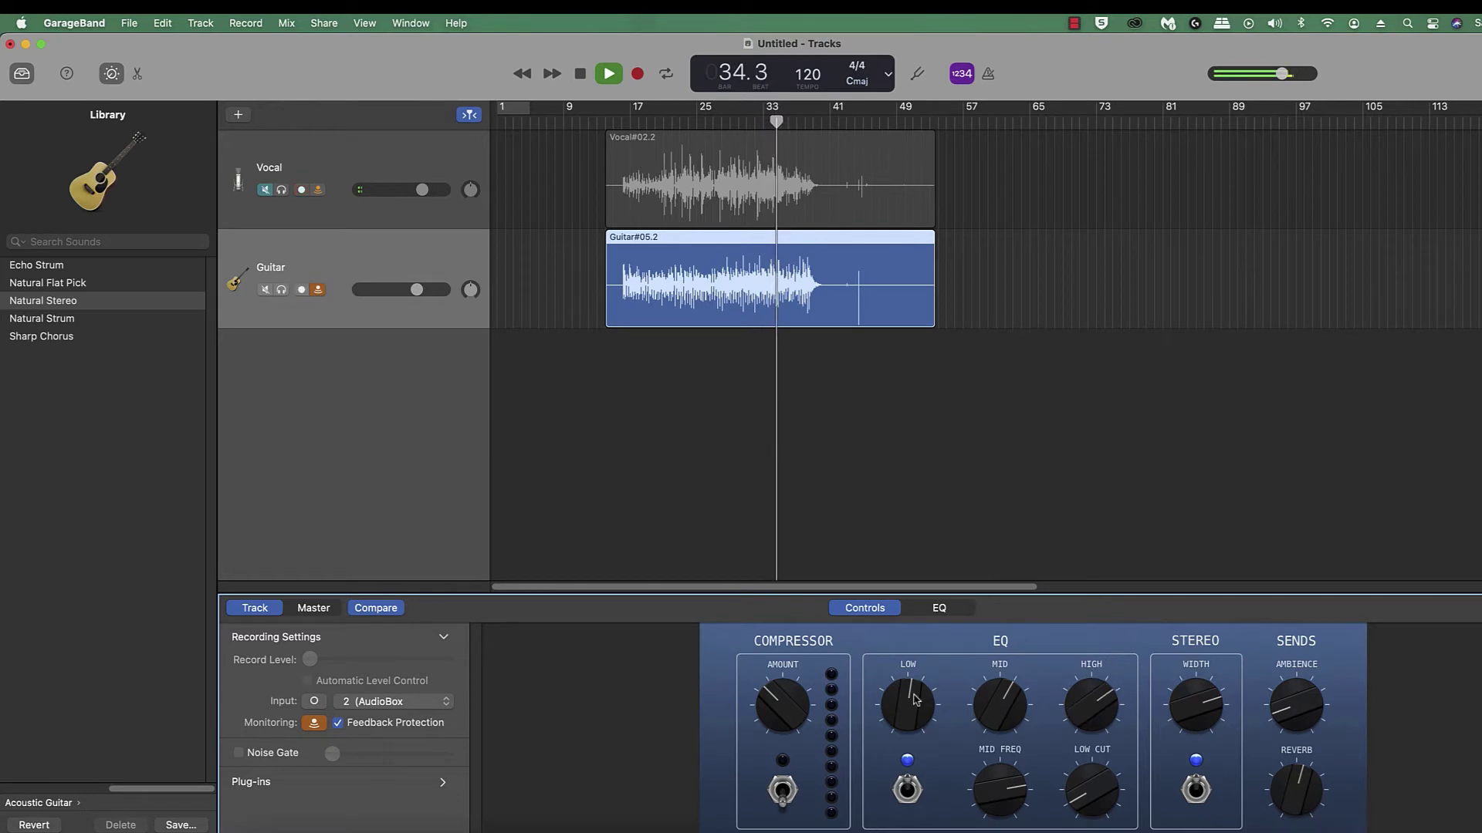
left_click_drag(1003, 709, 1018, 729)
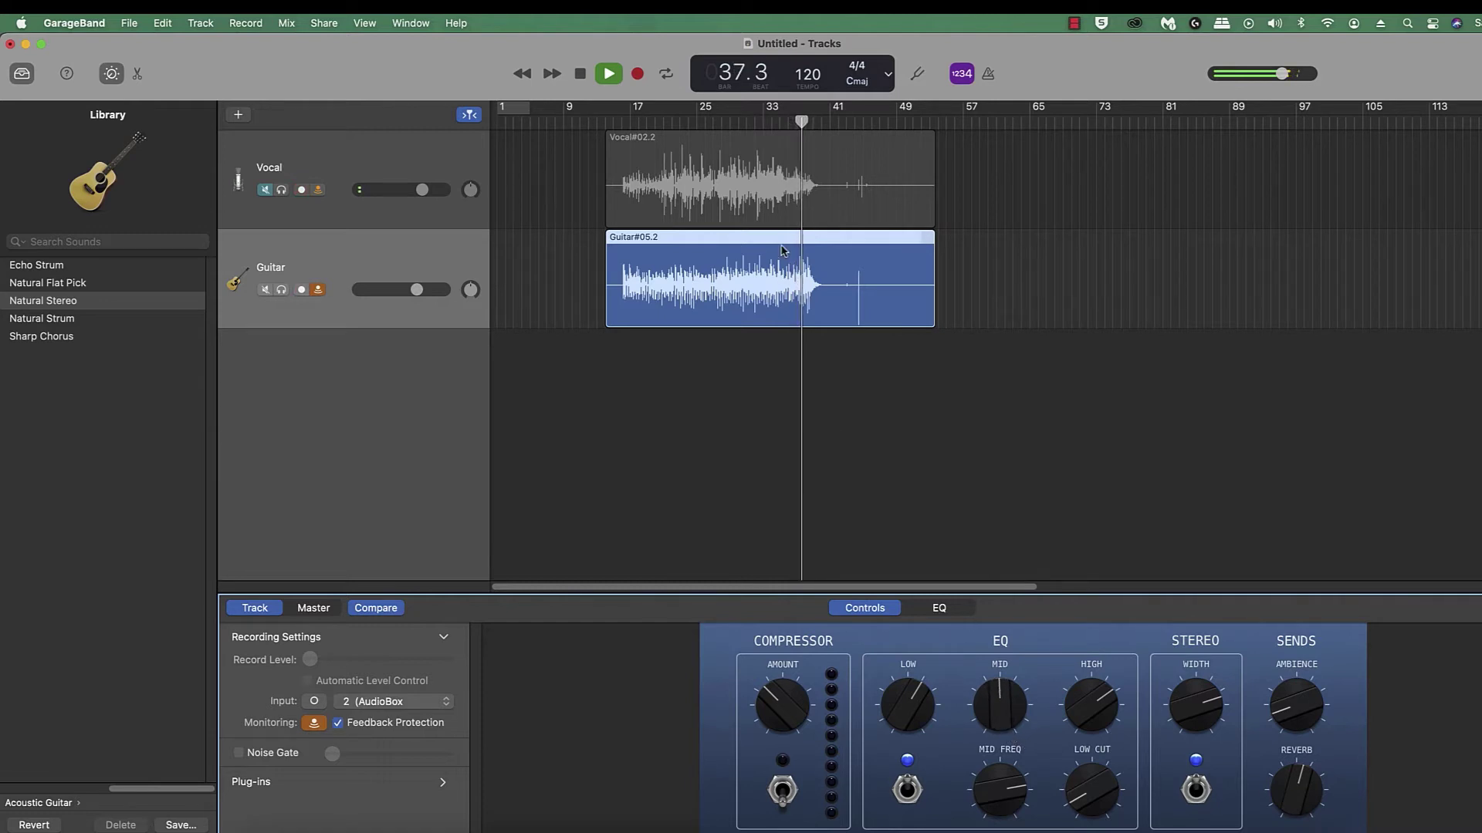
left_click(657, 122)
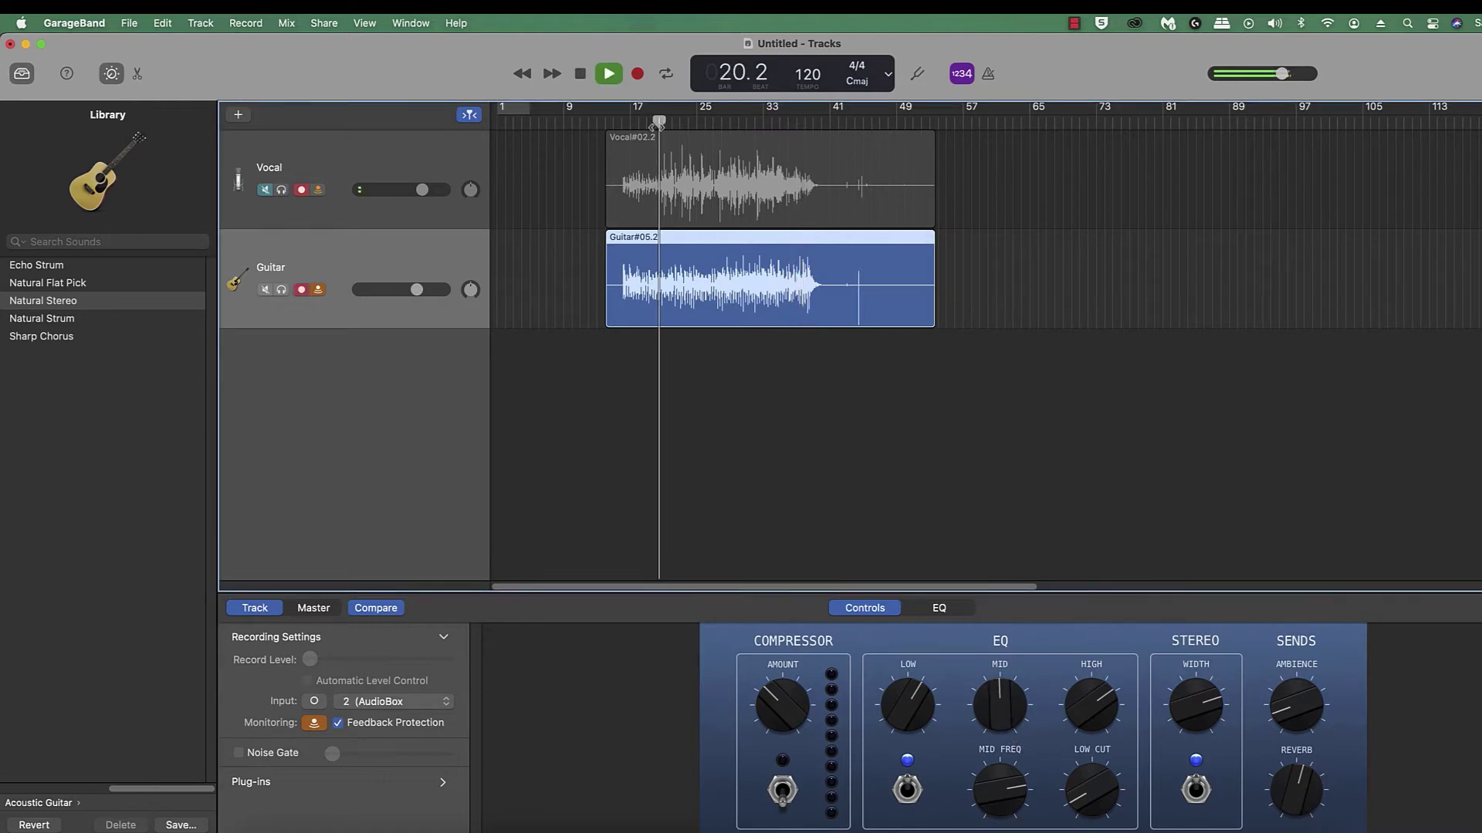
Step: Unmute the Vocal track and raise its volume to +1.0 dB, replaying from bar 16
key("space")
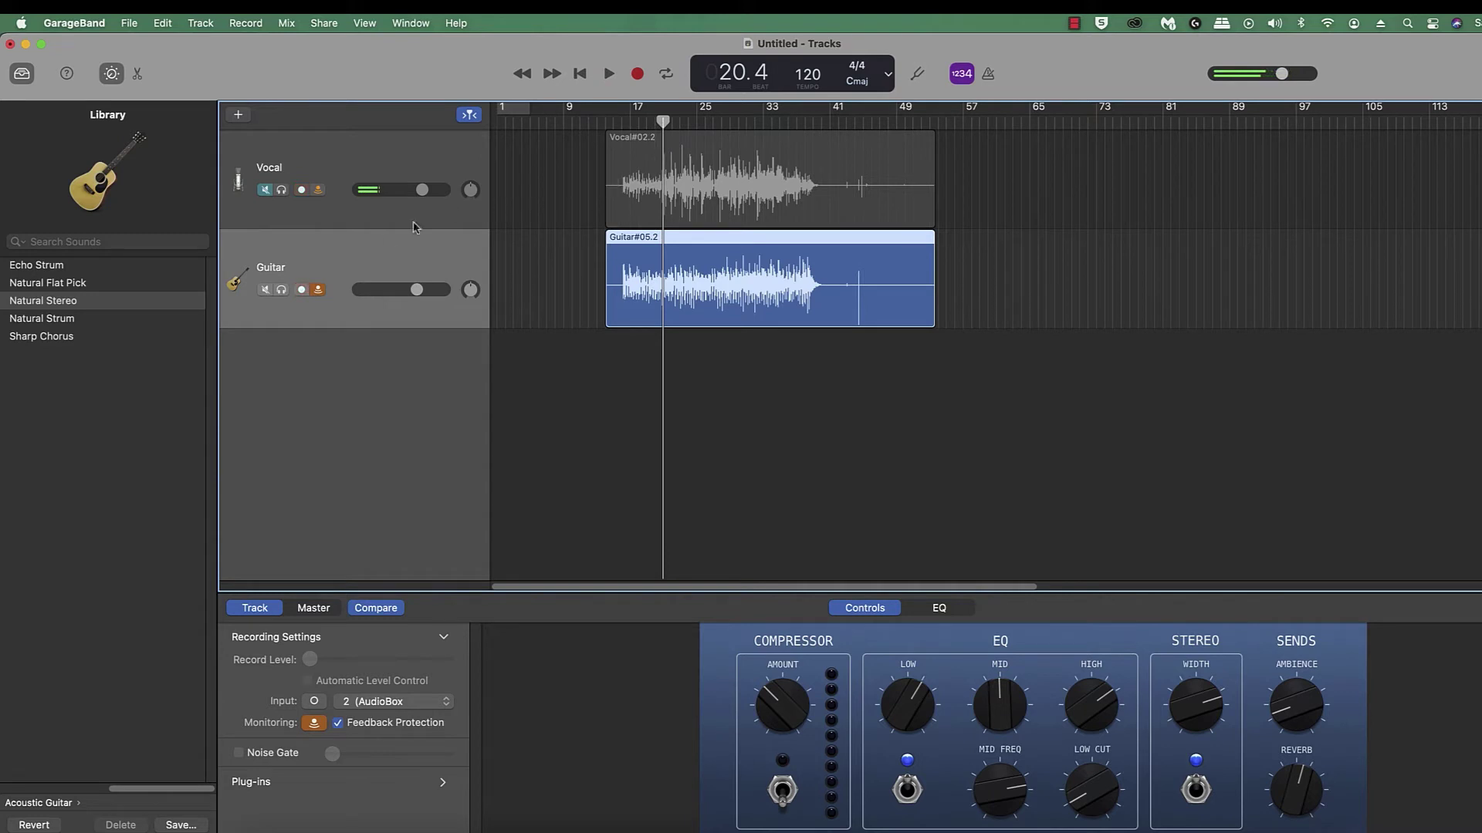
left_click(264, 191)
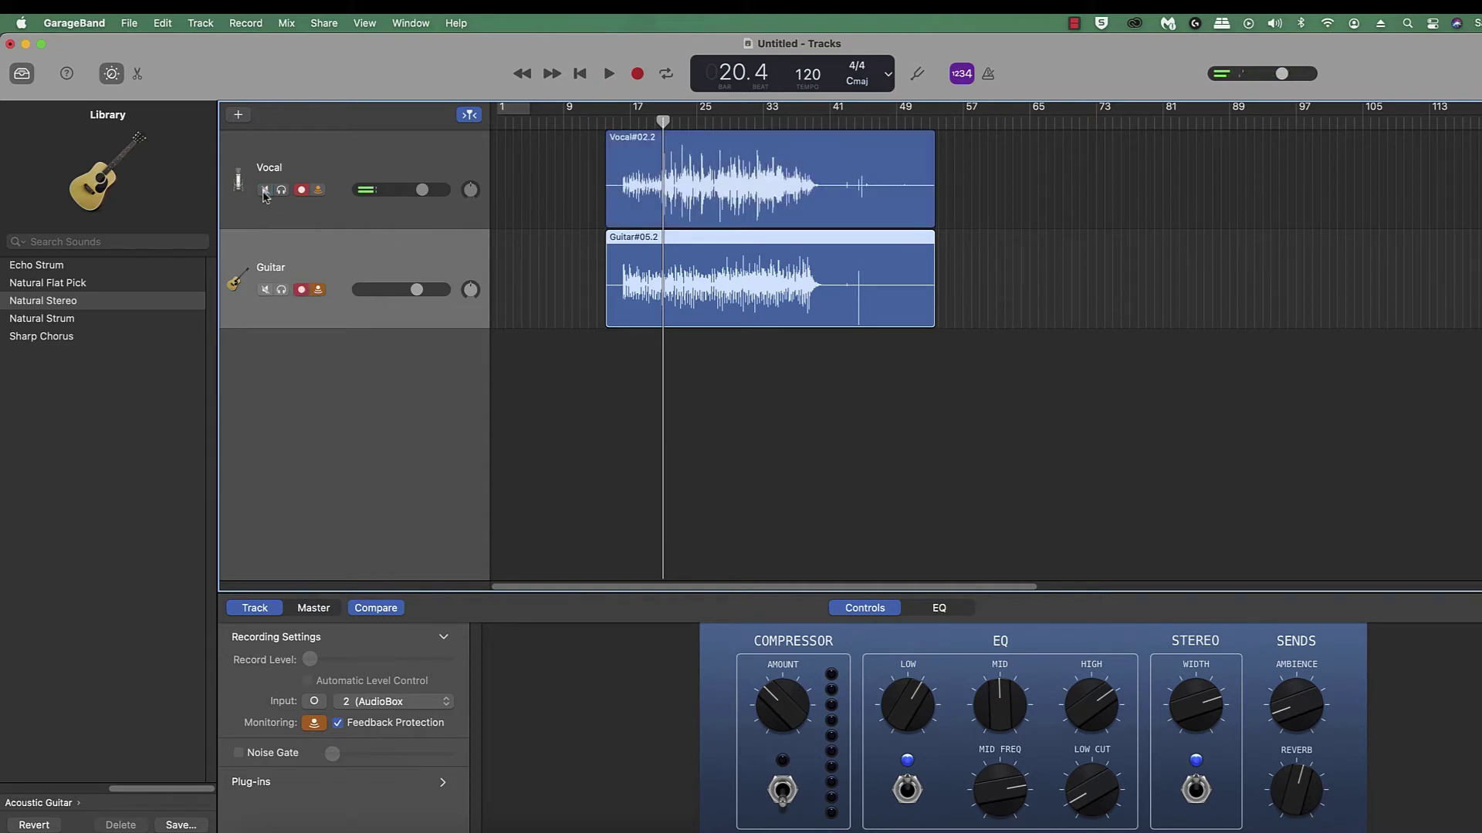
left_click_drag(662, 122, 618, 124)
key("space")
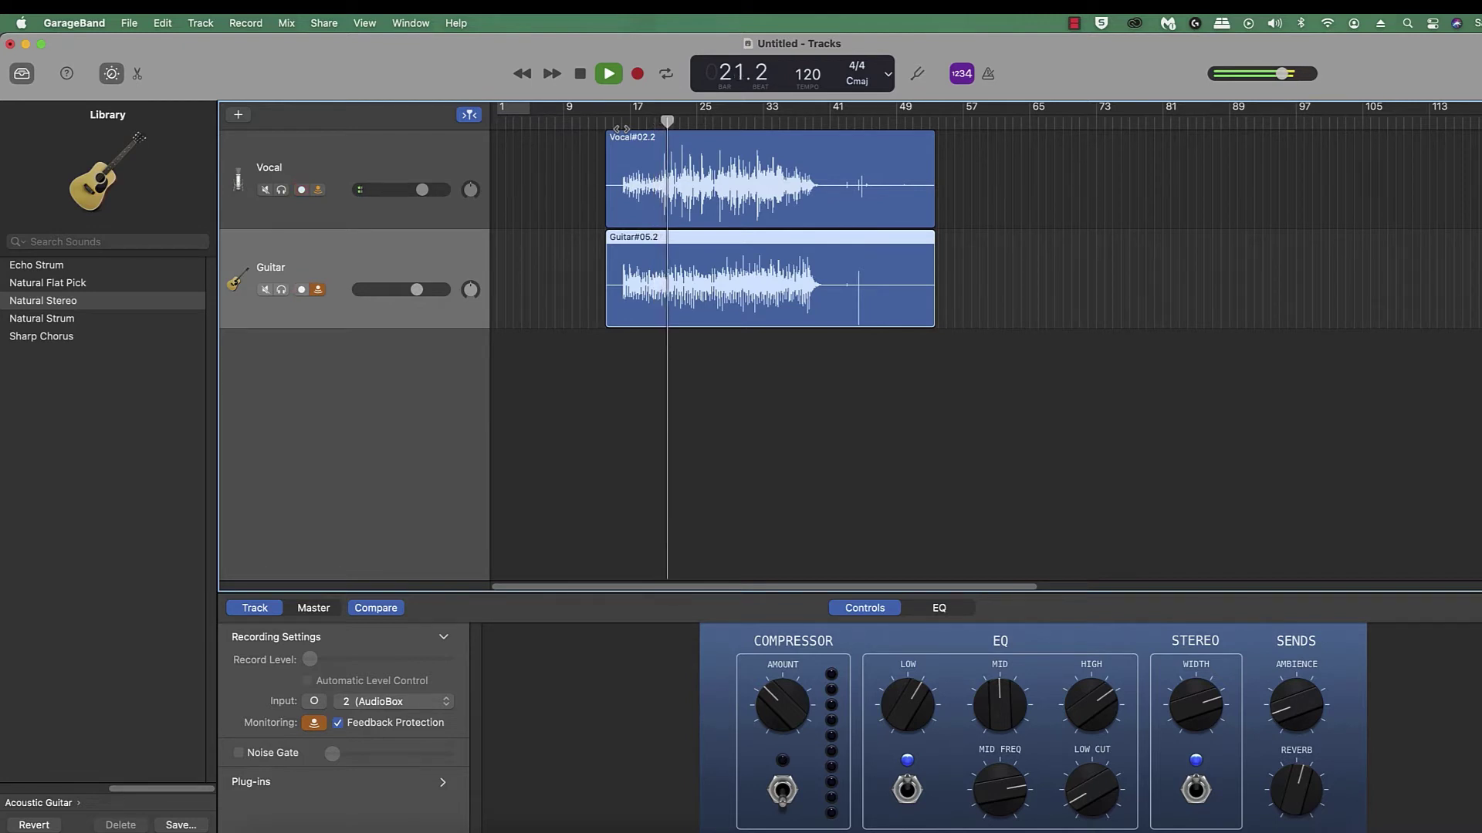
left_click_drag(417, 194, 432, 193)
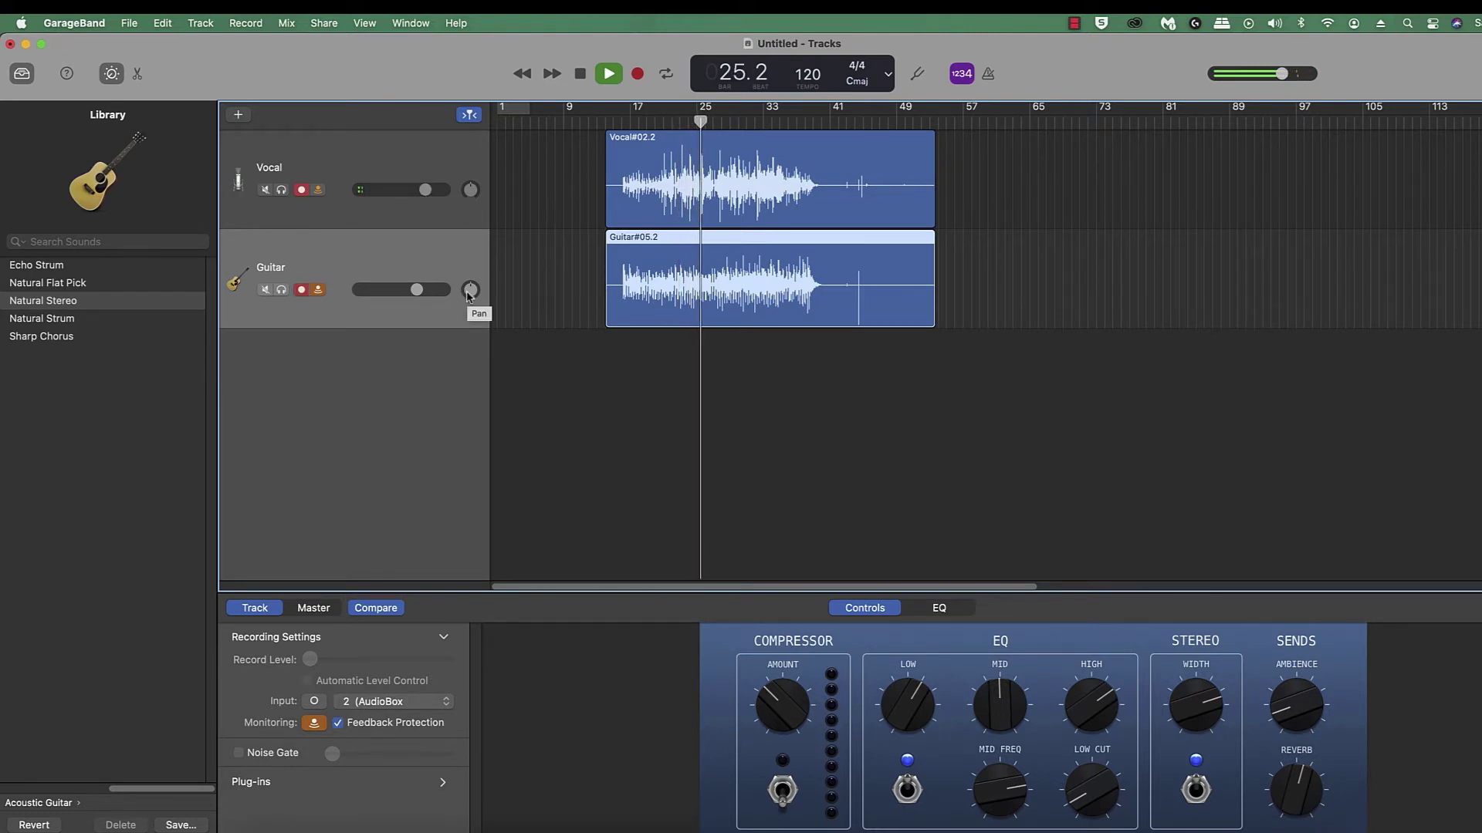
Step: Pan the Guitar track left to -6 and the Vocal track right to +2
key("space")
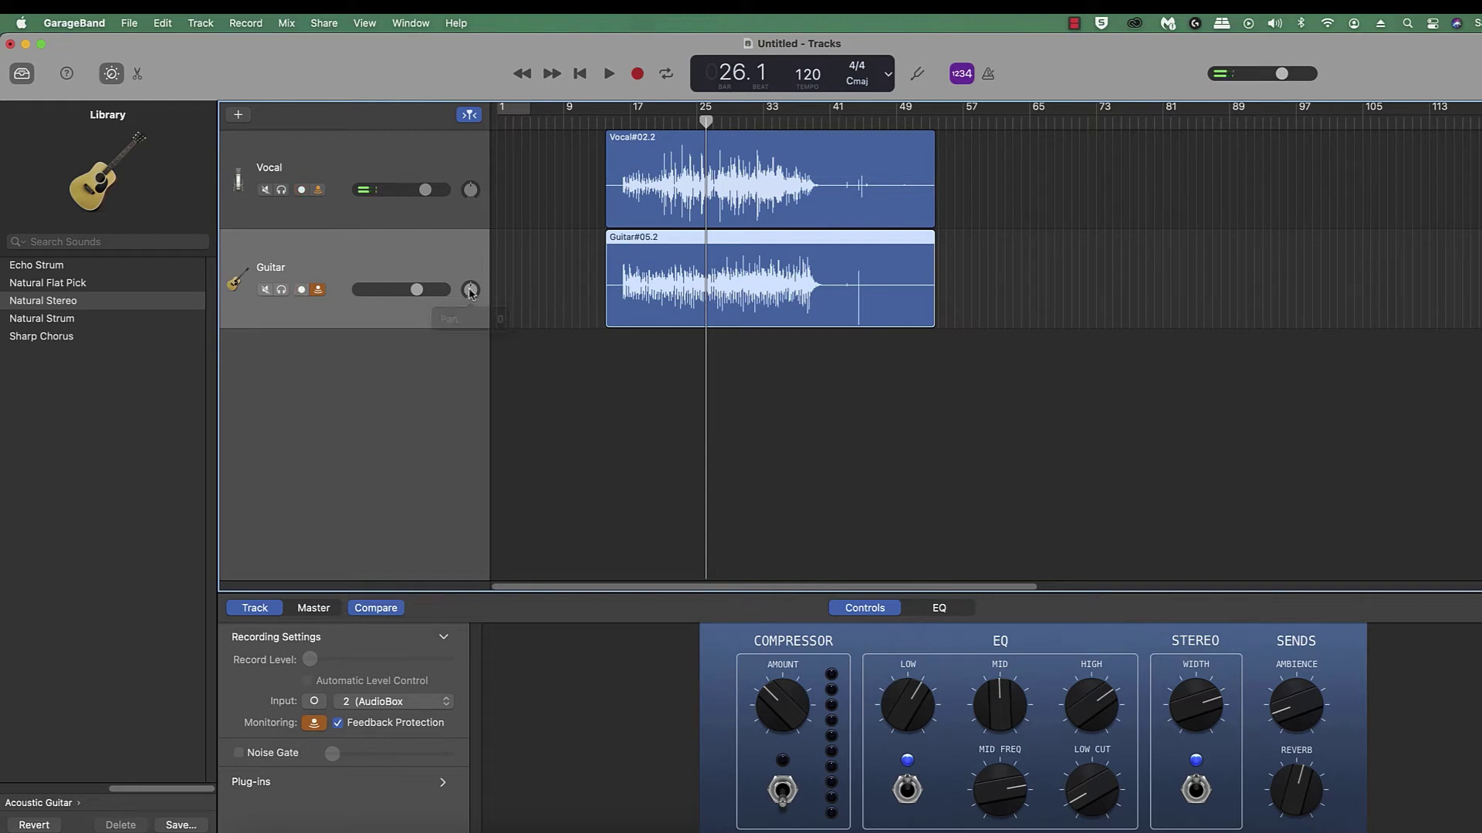
left_click(470, 290)
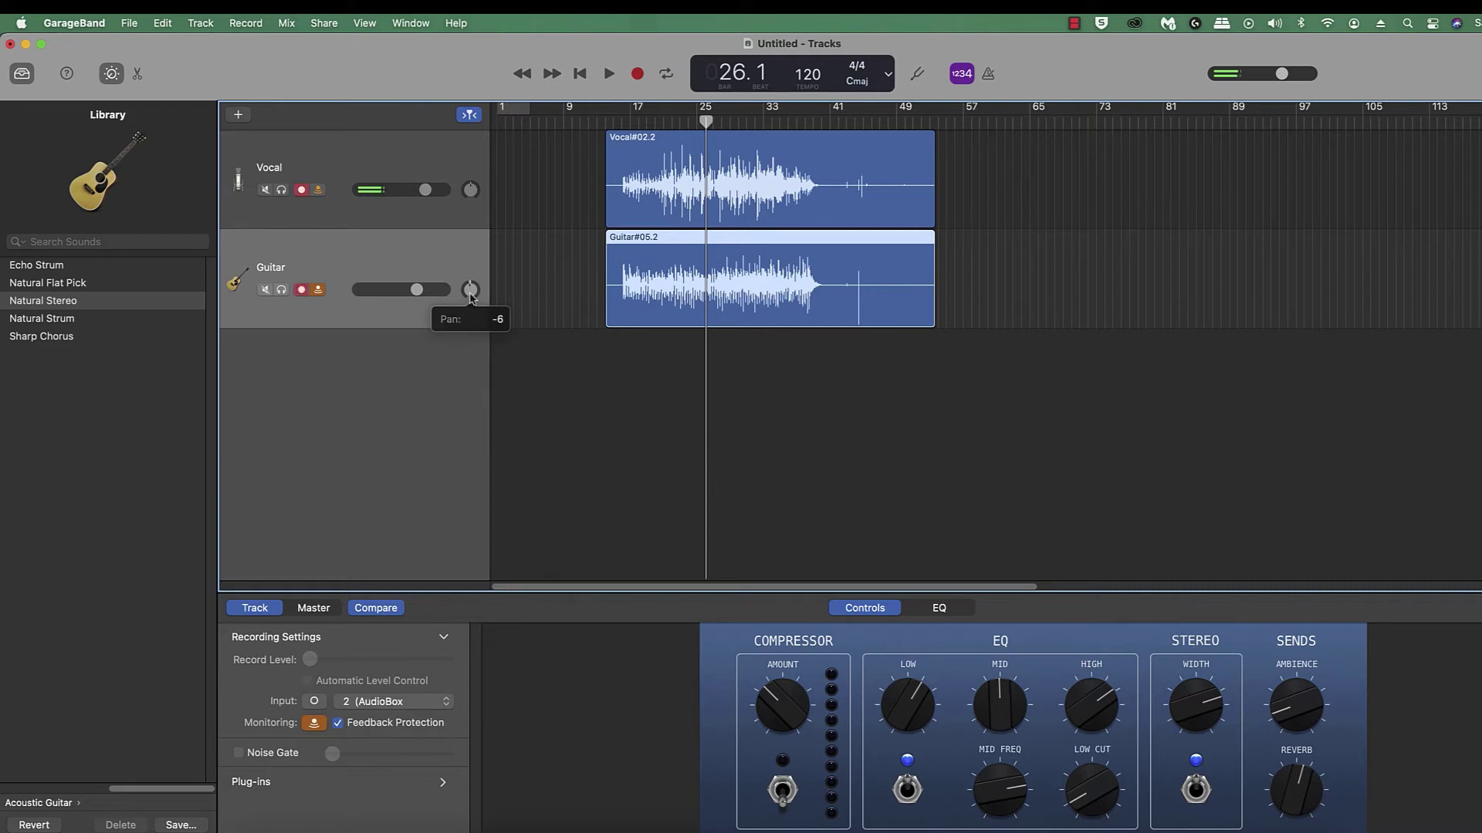
left_click(470, 190)
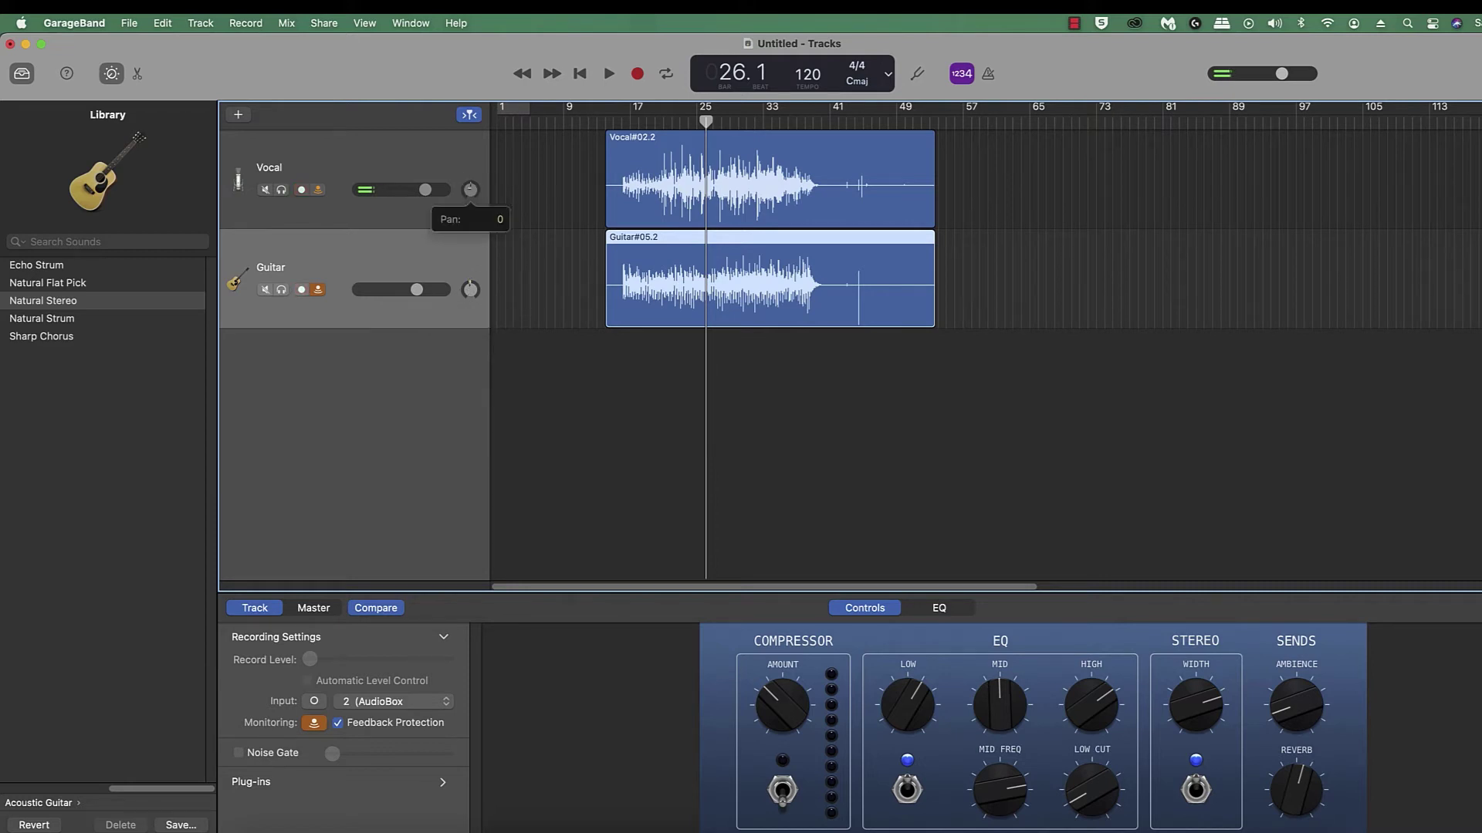
left_click_drag(470, 191, 470, 187)
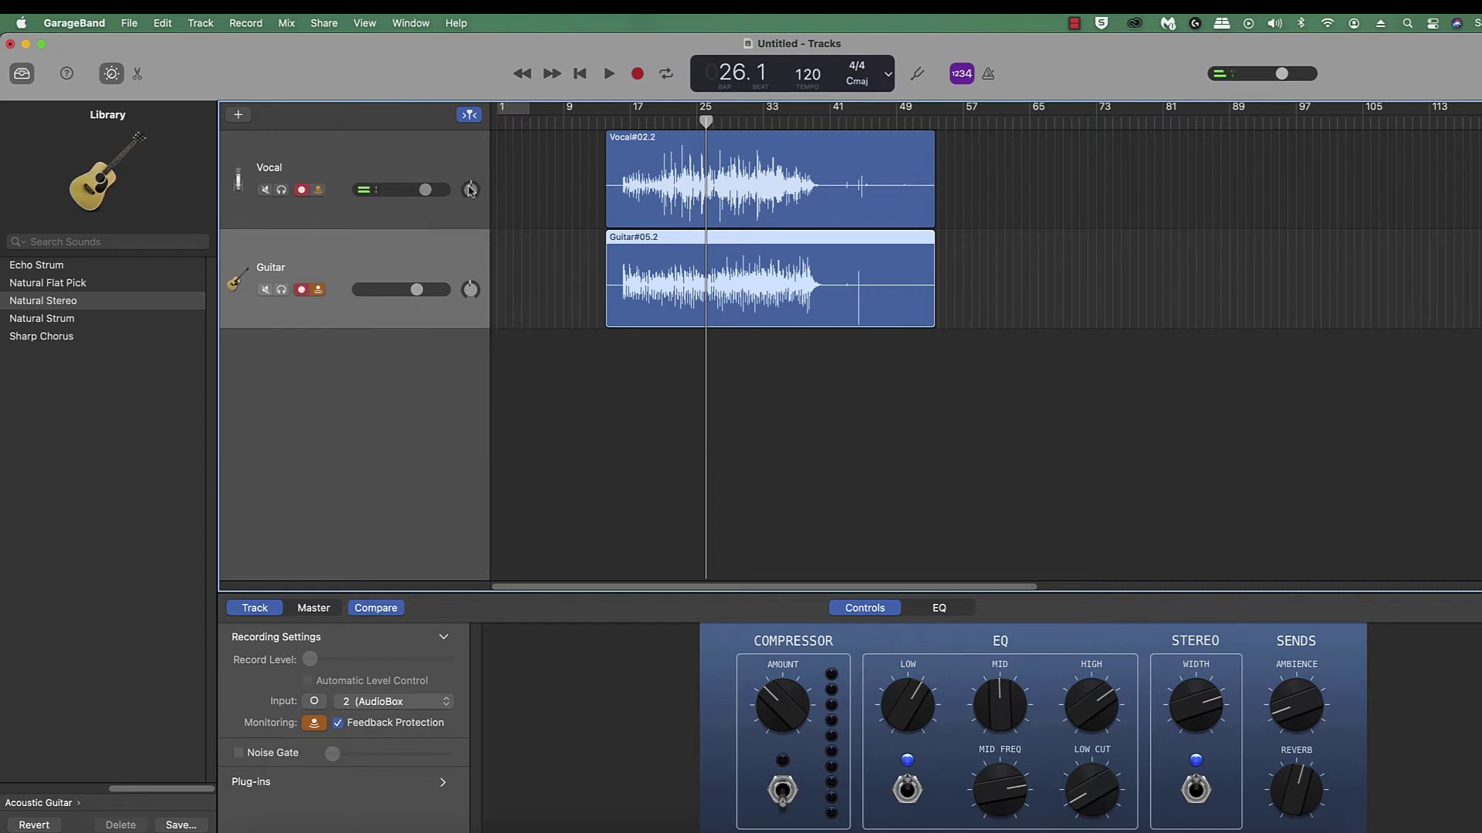
left_click(622, 119)
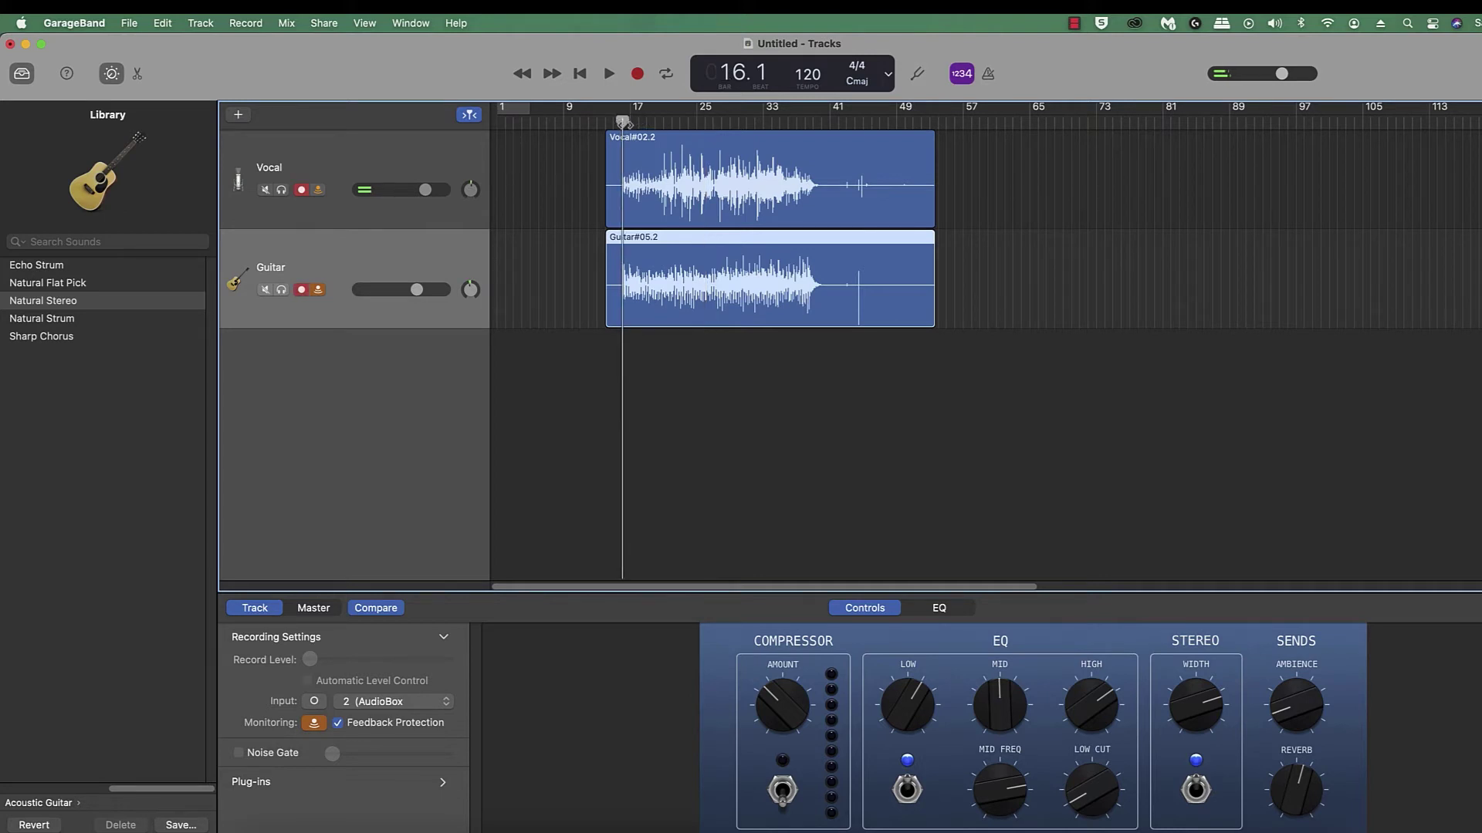
key("space")
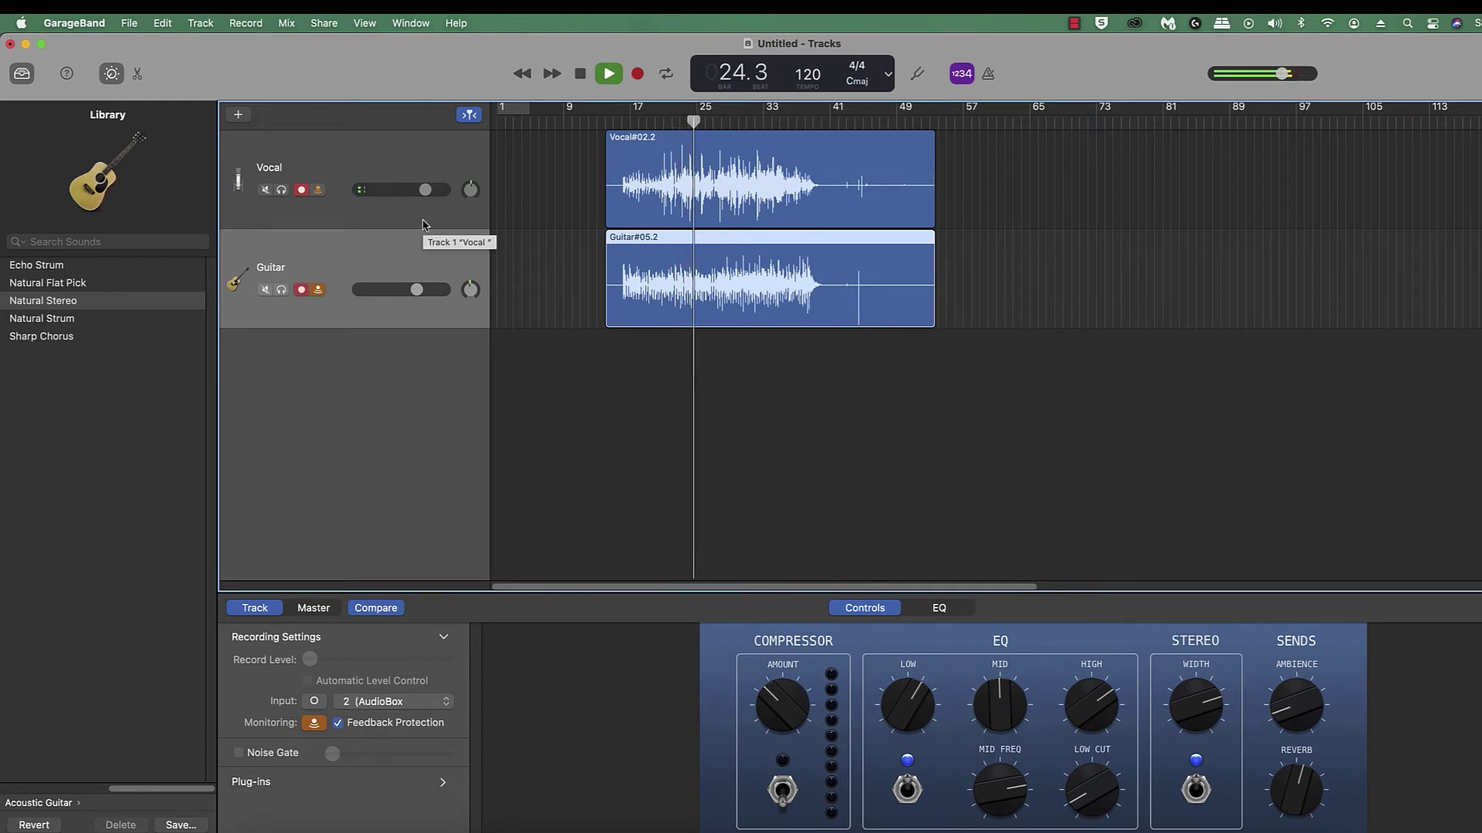
key("space")
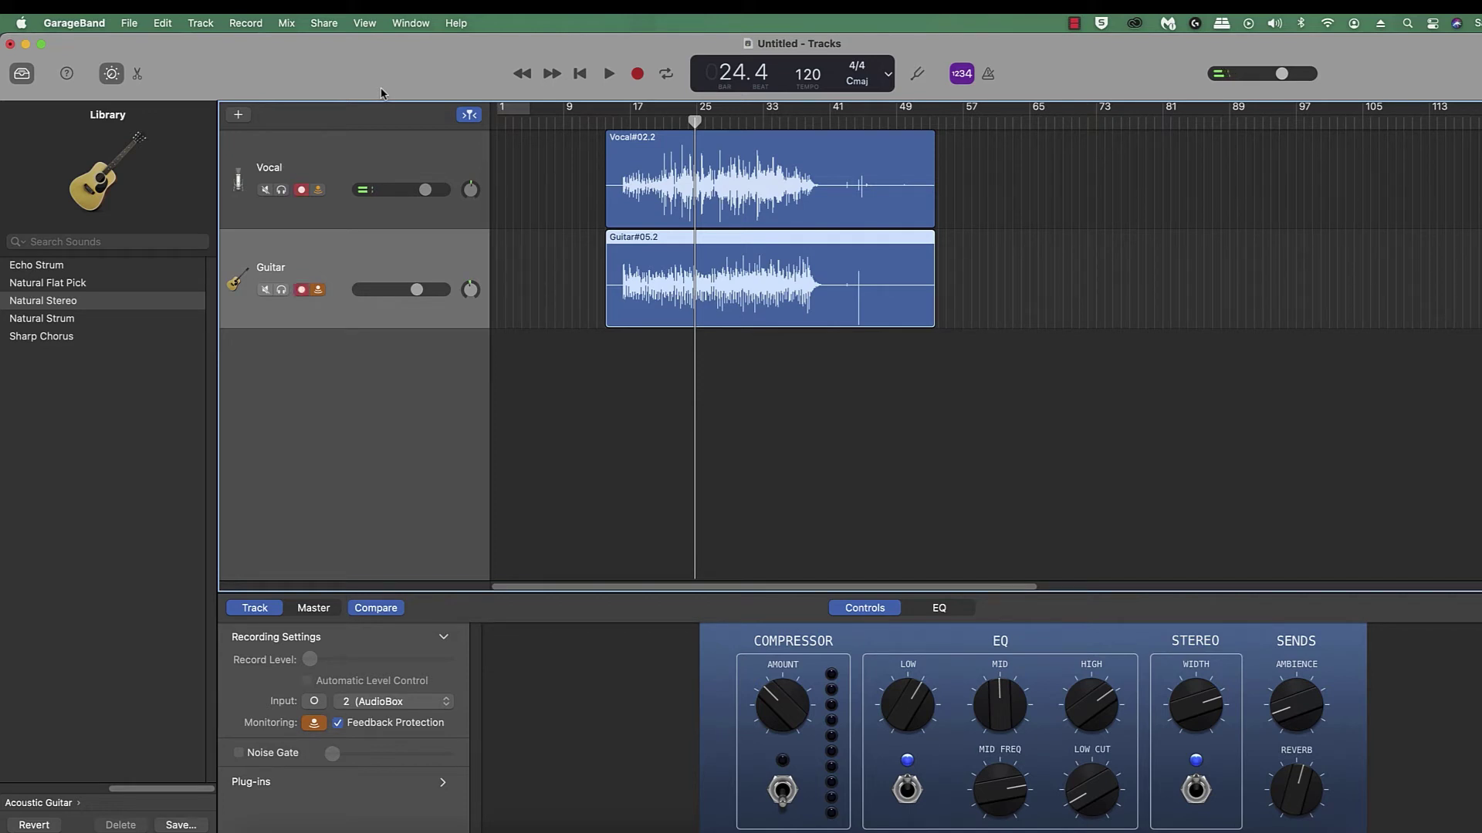
Step: Open the Export Song to Disk settings from the Share menu
left_click(328, 29)
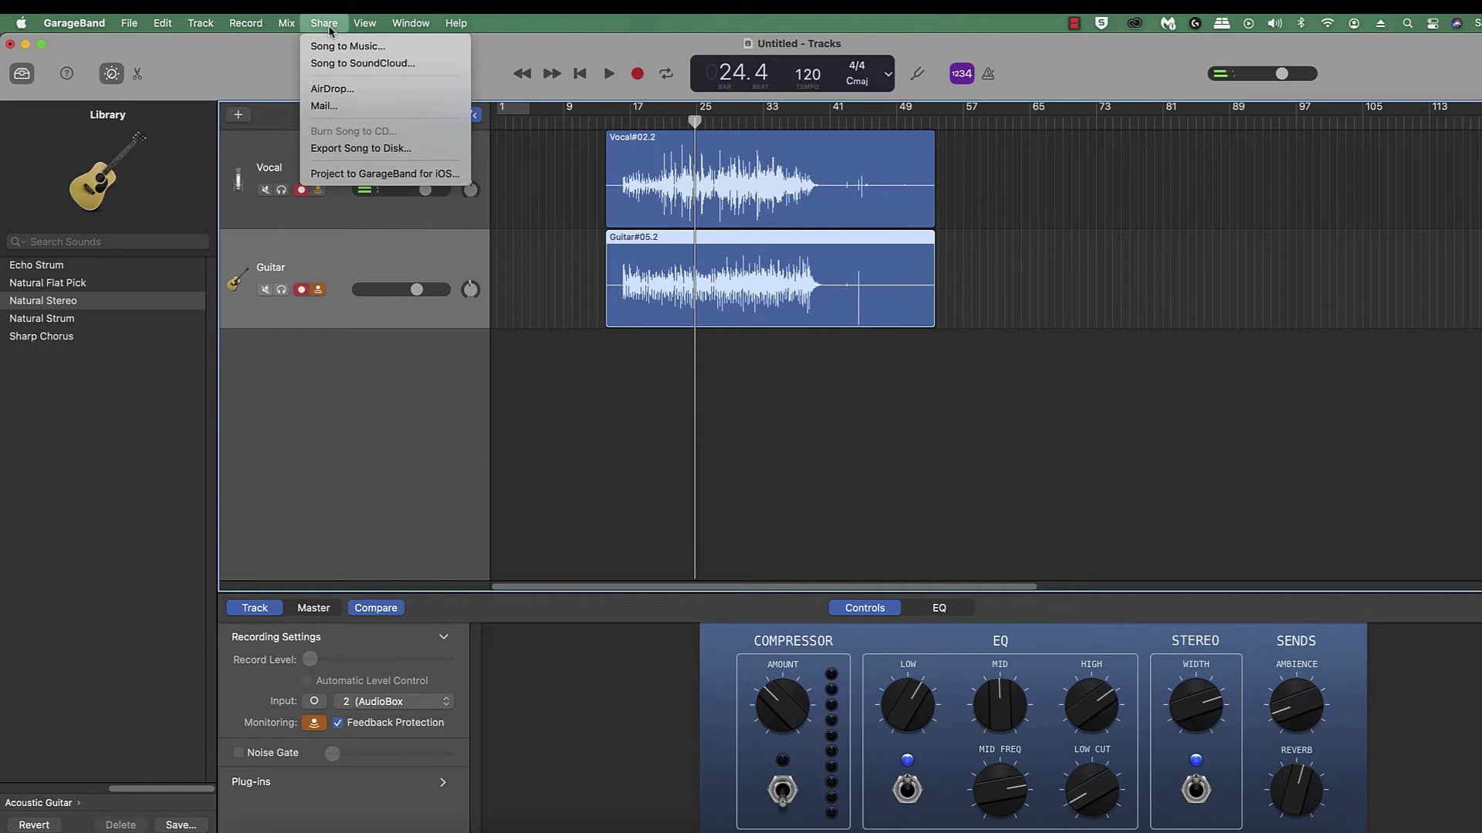
left_click(352, 151)
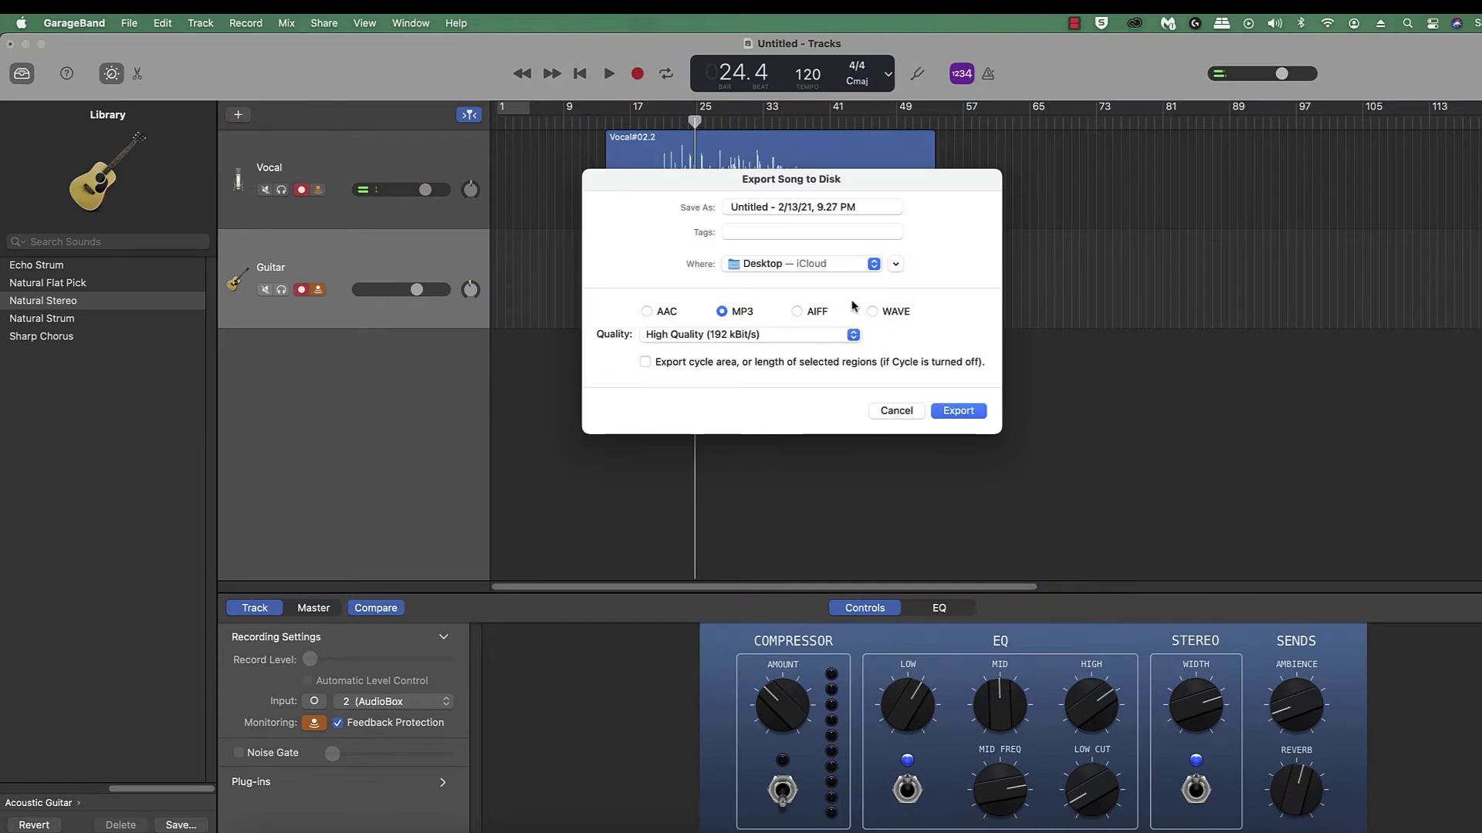
Step: Export a High Quality 192 kBit/s MP3 named Faster Than The Moon plus the date
left_click(718, 343)
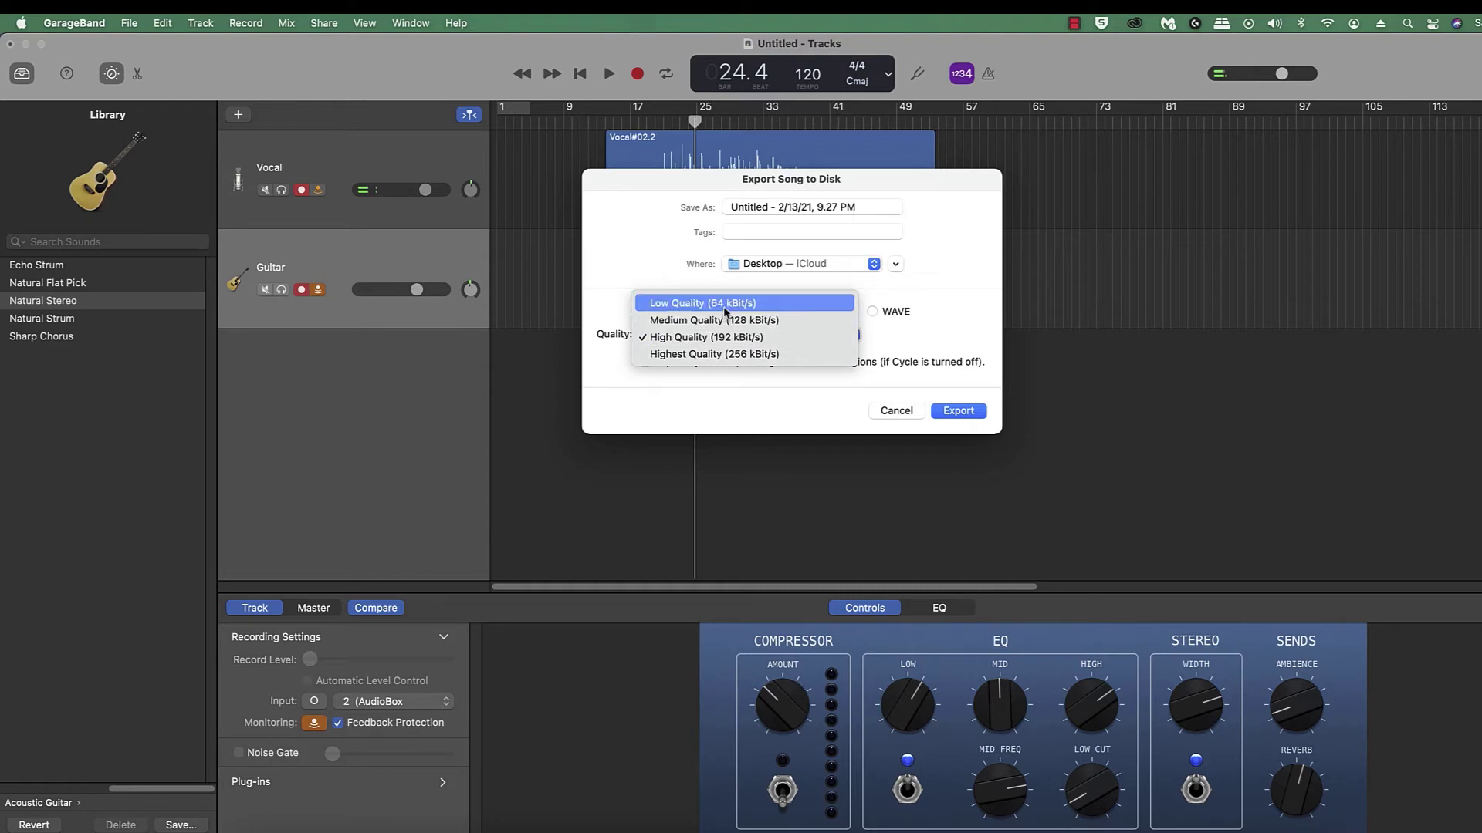
left_click(721, 339)
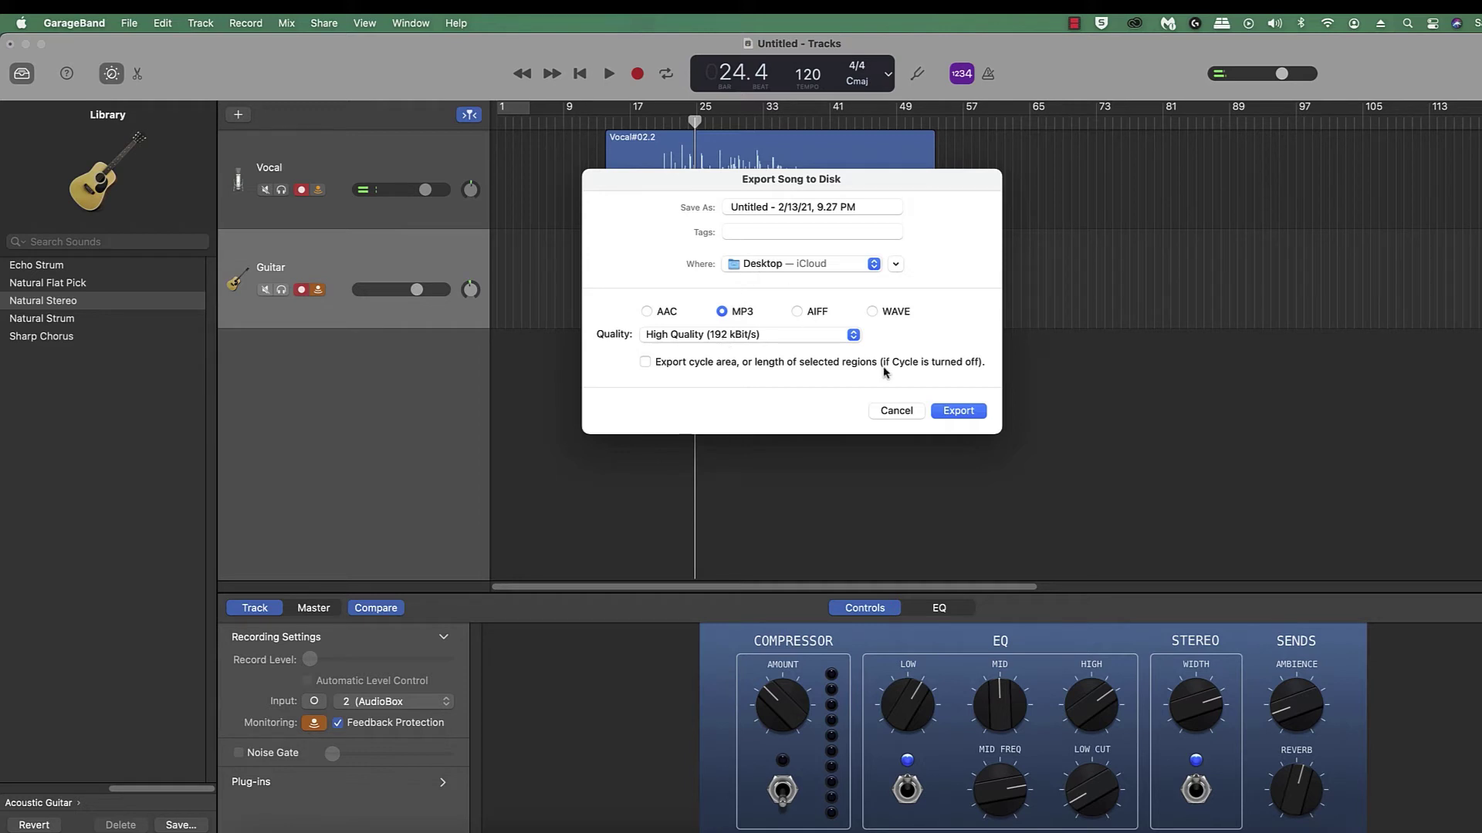
left_click(815, 206)
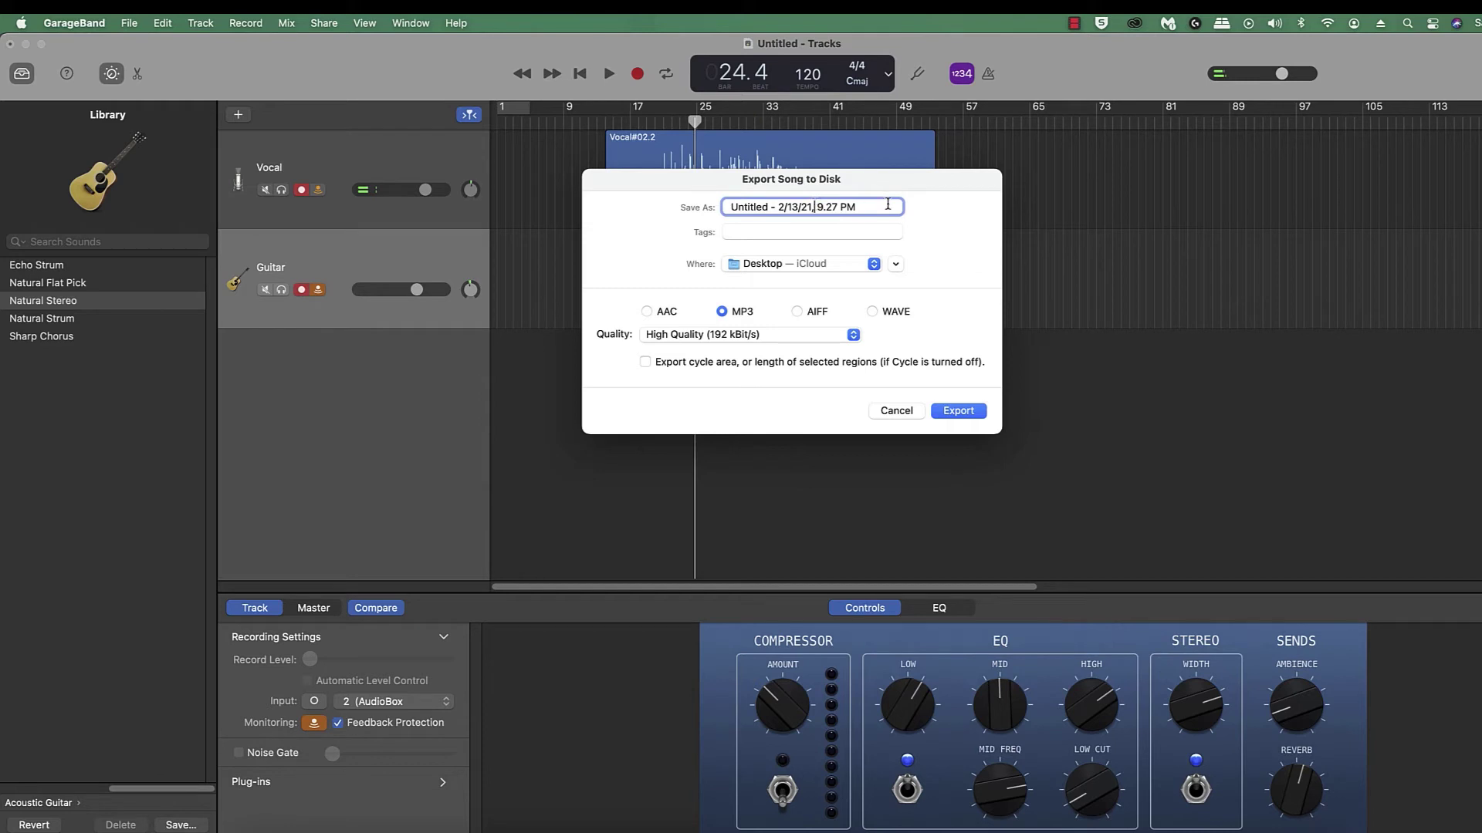
triple_click(853, 207)
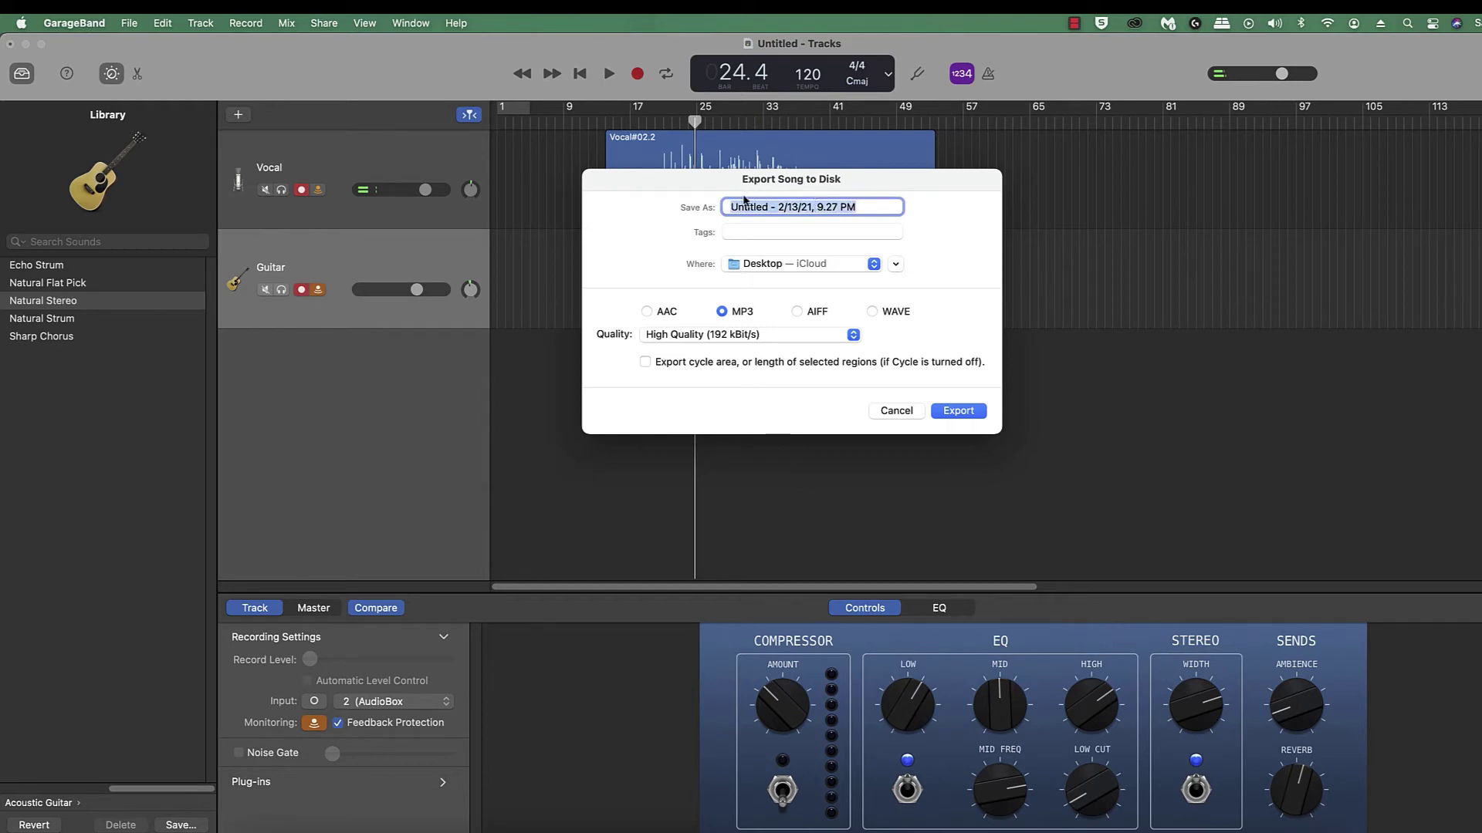
type("Faster")
type(" Tahn")
key("BackSpace")
key("BackSpace")
key("BackSpace")
type("han The M9")
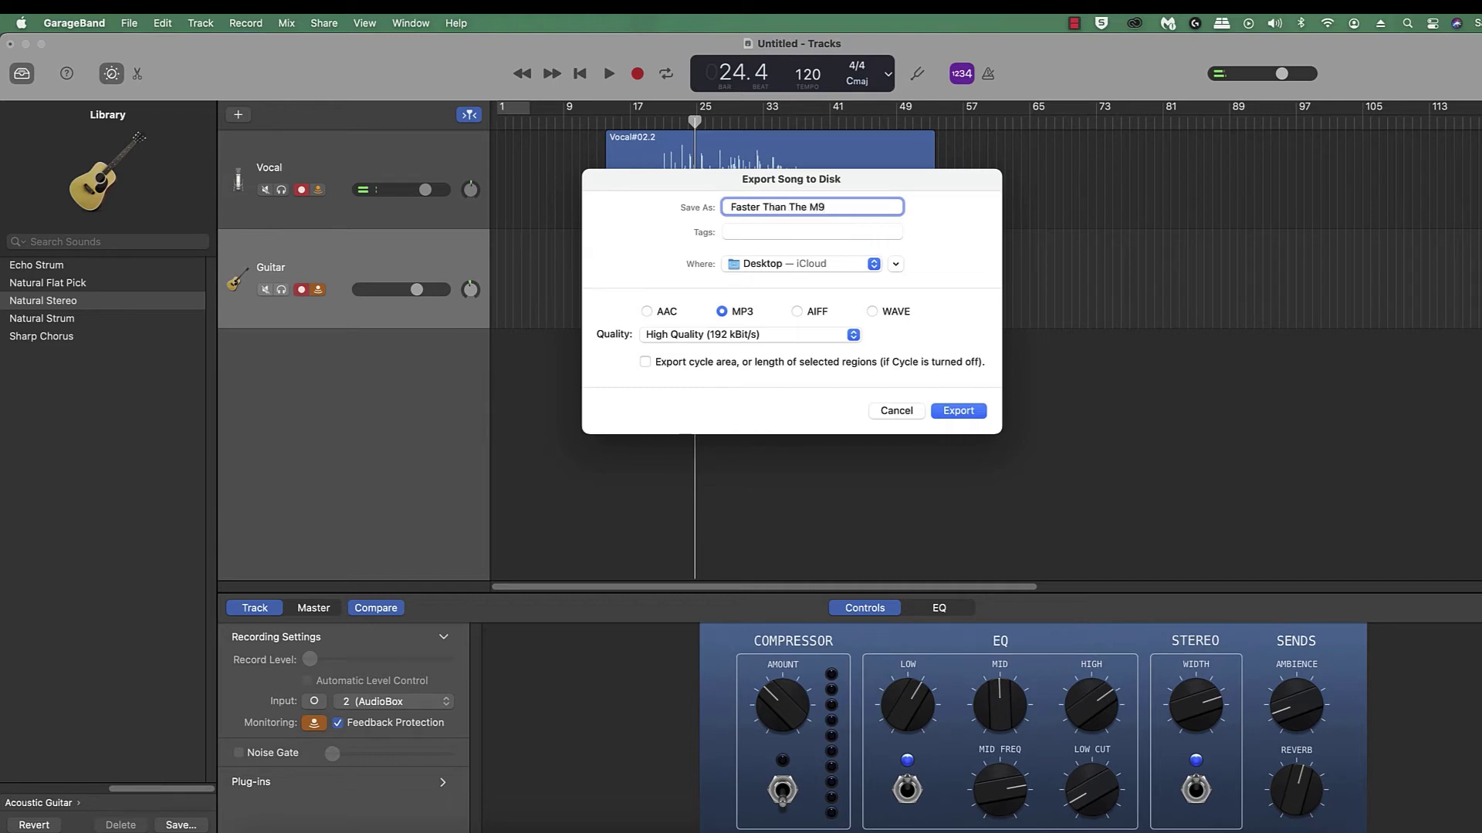
key("BackSpace")
type("oon _ 0212")
key("BackSpace")
type("321")
left_click(964, 414)
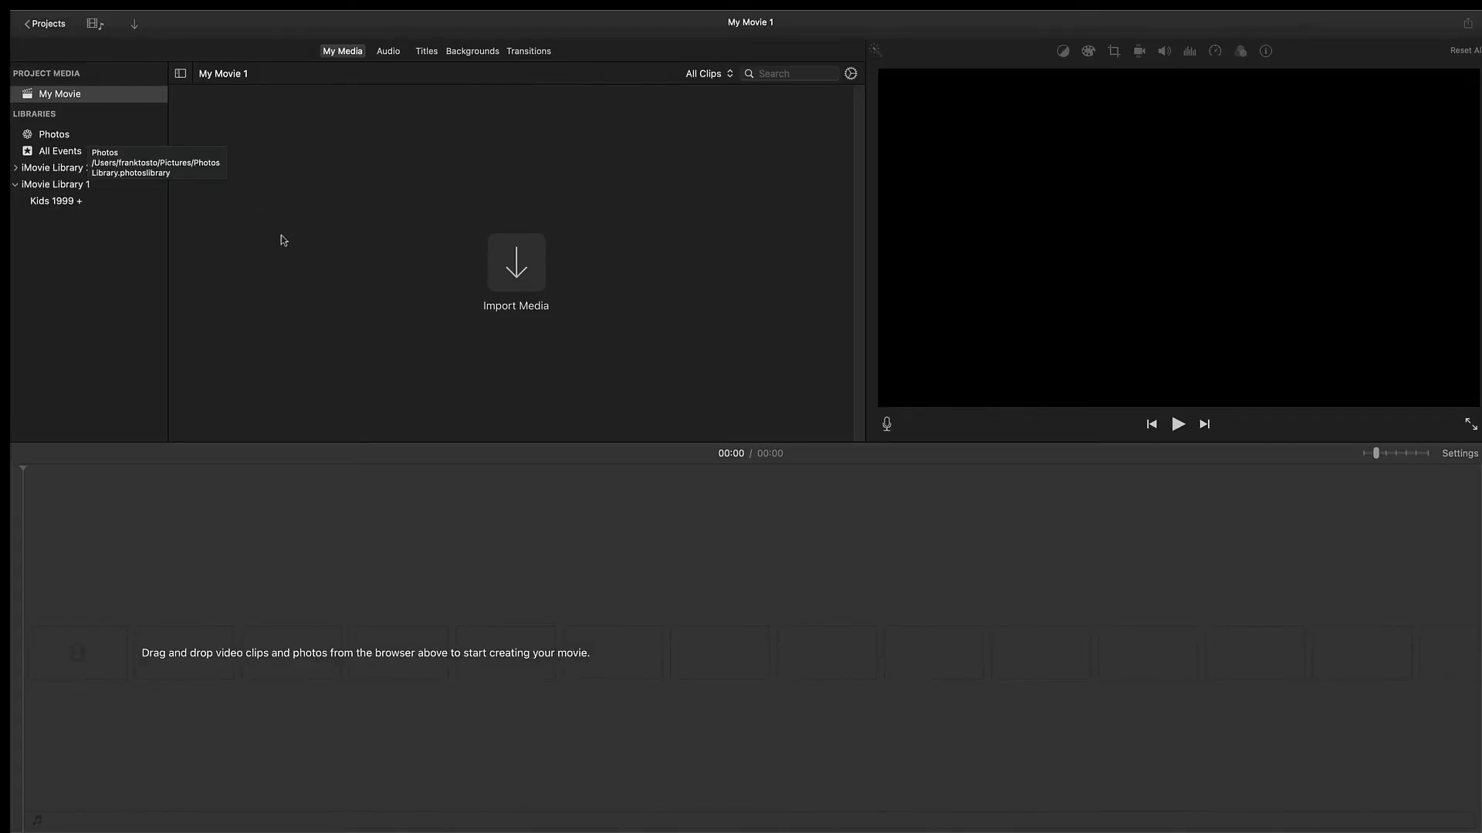
Step: Import IMG_0508.MOV and the Faster Than The Moon MP3 from the Desktop into My Movie 1
left_click(513, 273)
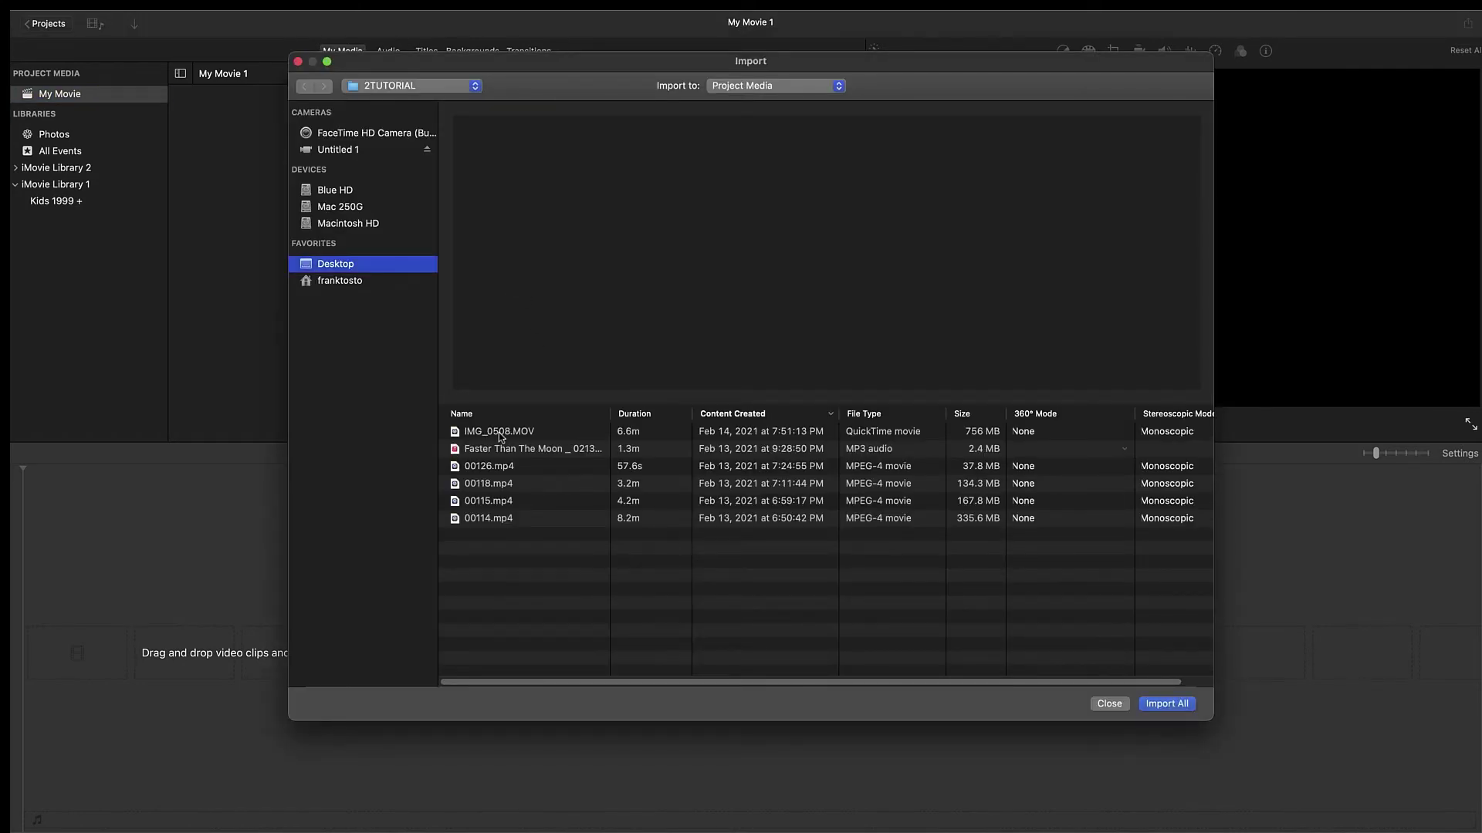
left_click(500, 437)
left_click(500, 449, "shift")
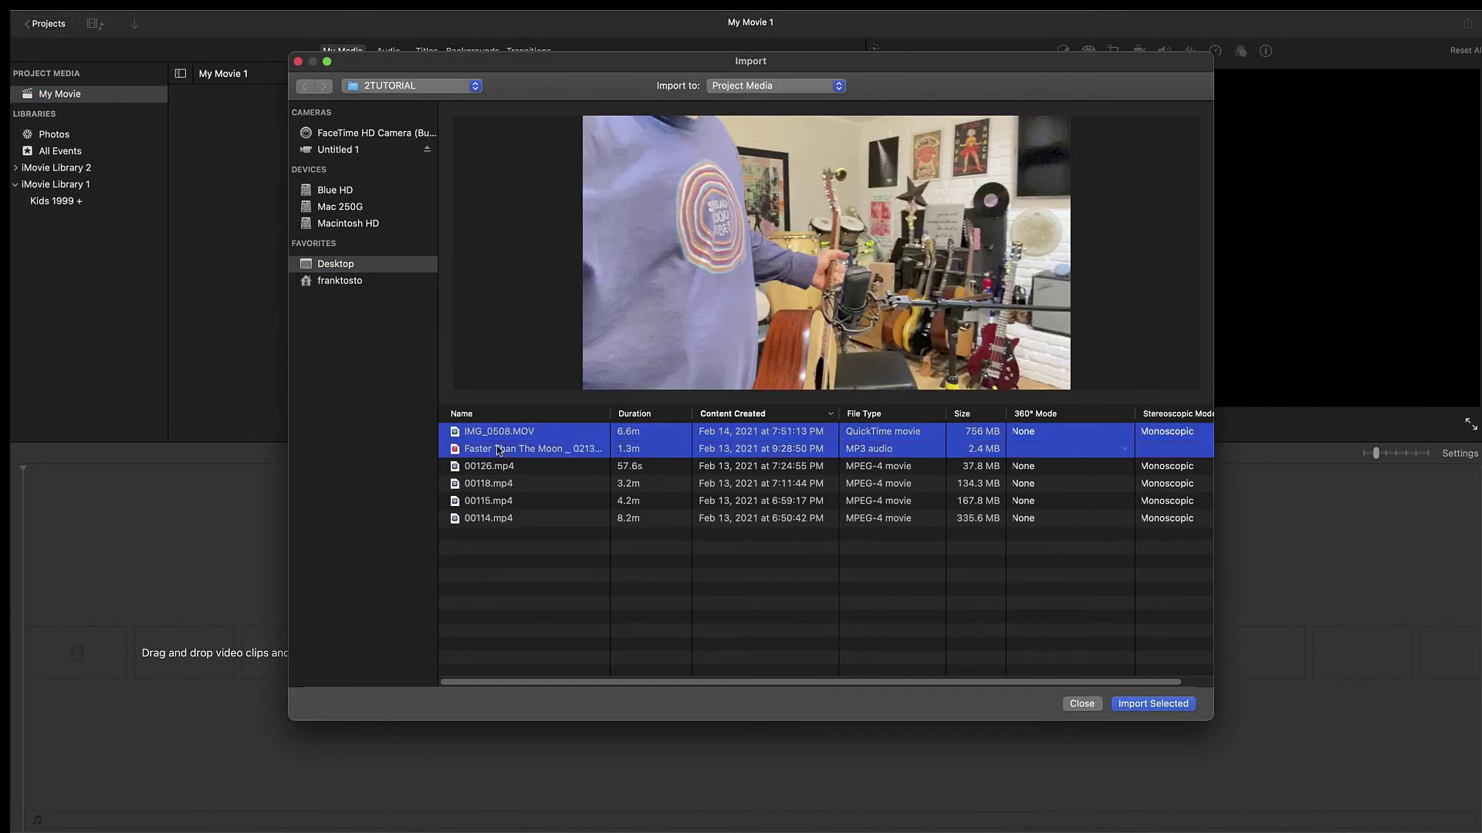
left_click(1143, 703)
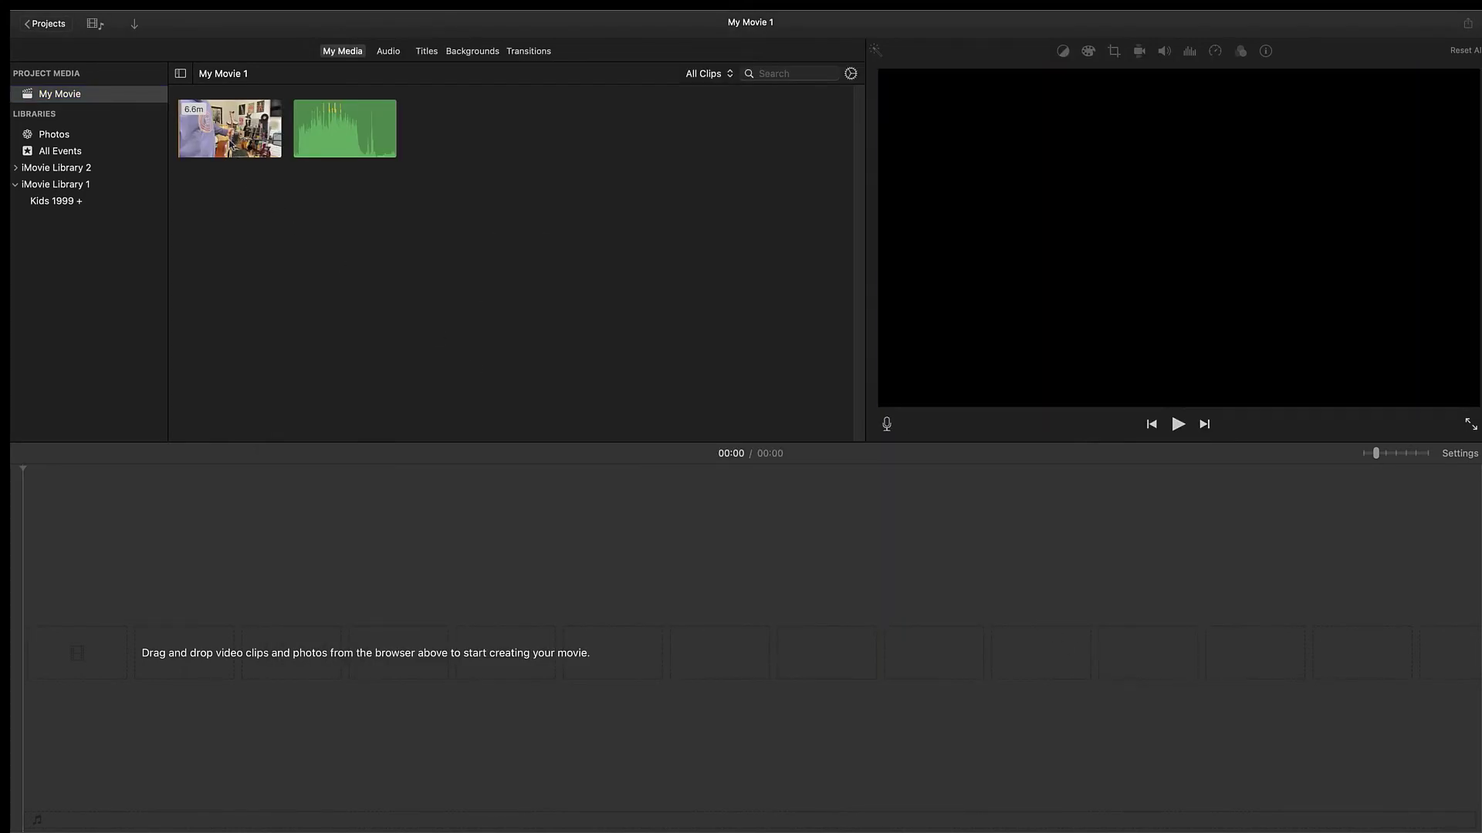
left_click(232, 145)
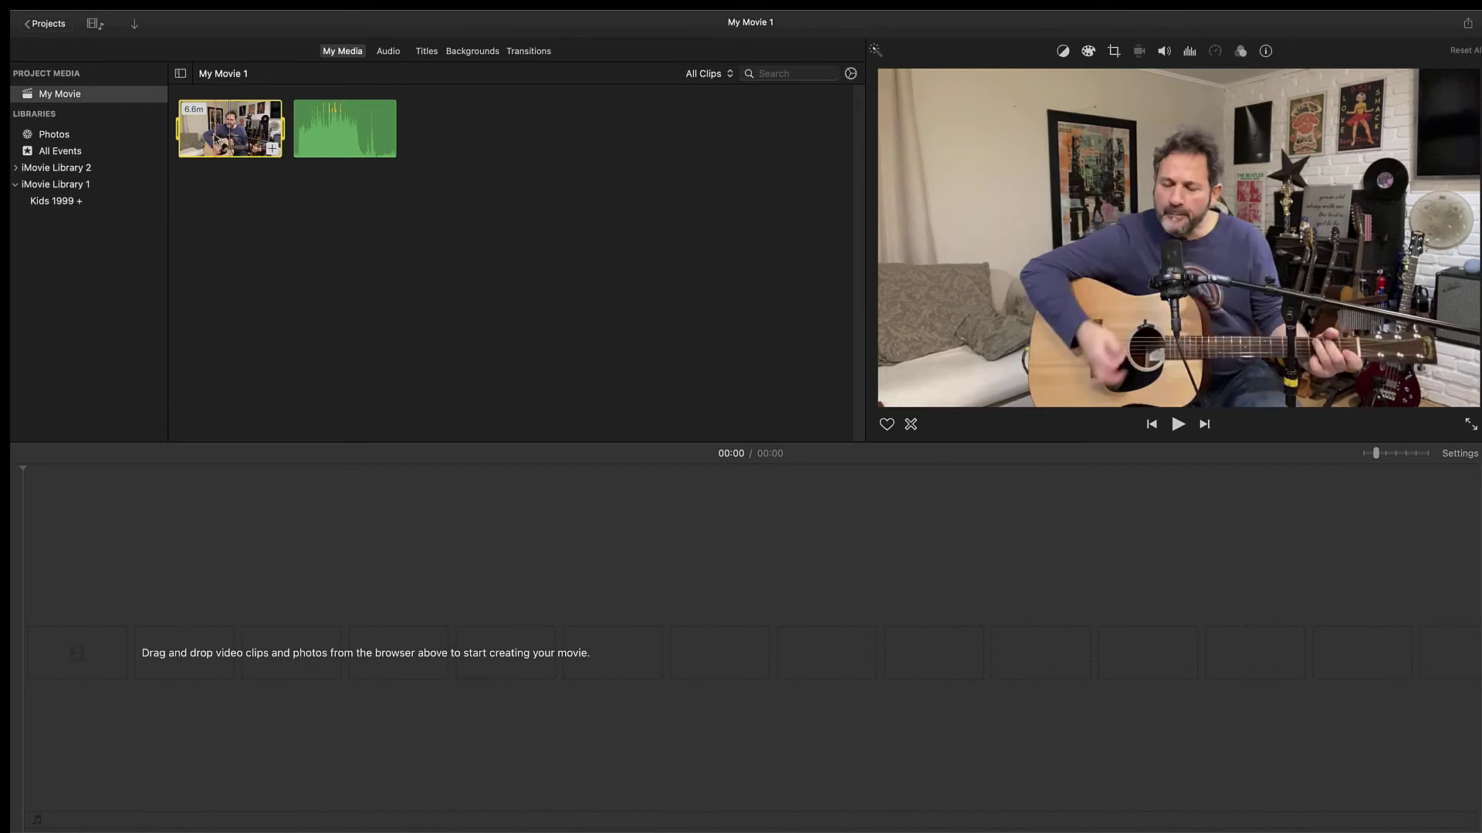
Step: Place the IMG_0508.MOV clip in the empty timeline and zoom in on it
left_click_drag(231, 139, 101, 660)
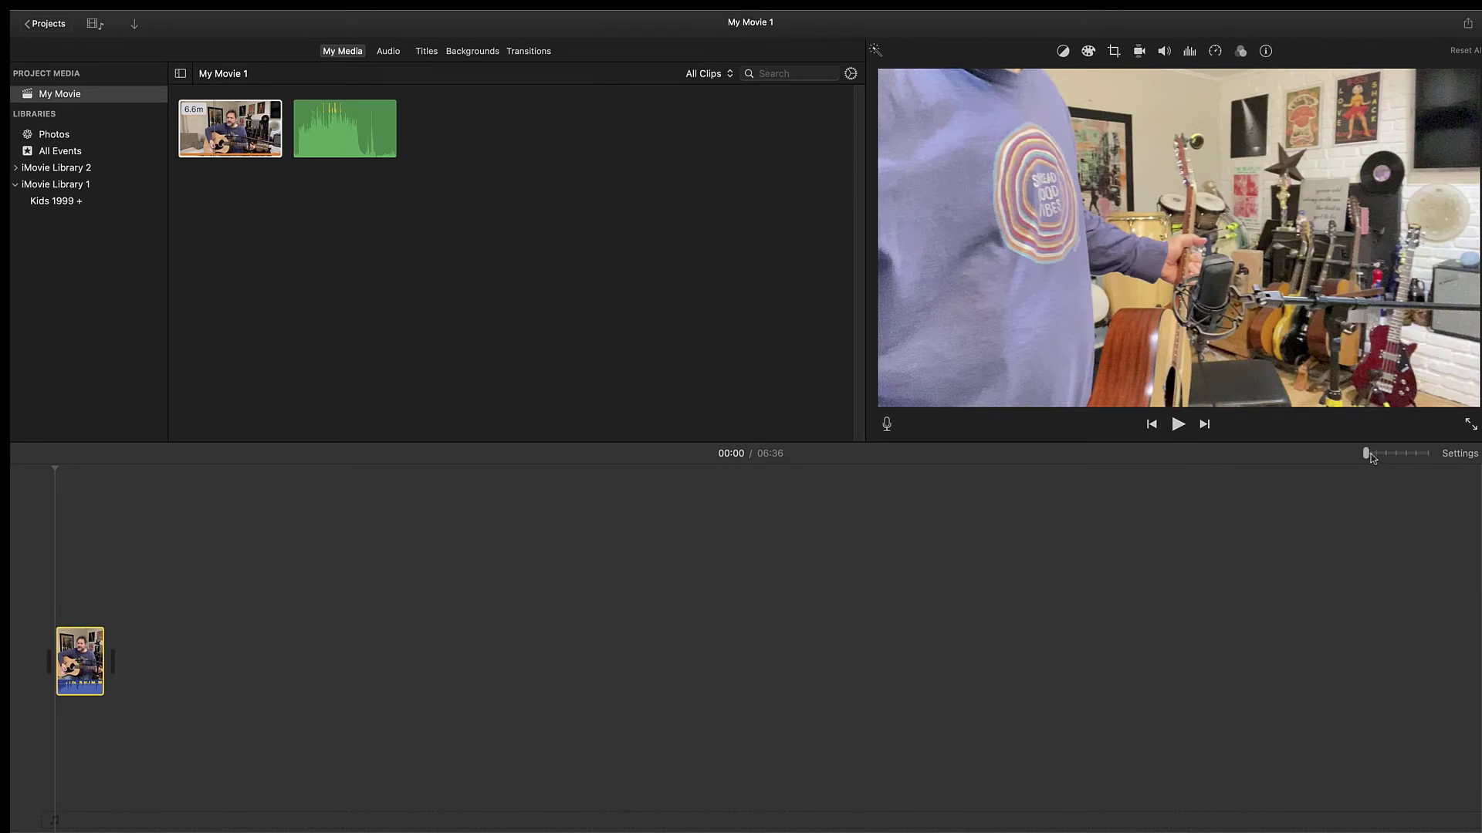
left_click_drag(1367, 454, 1375, 453)
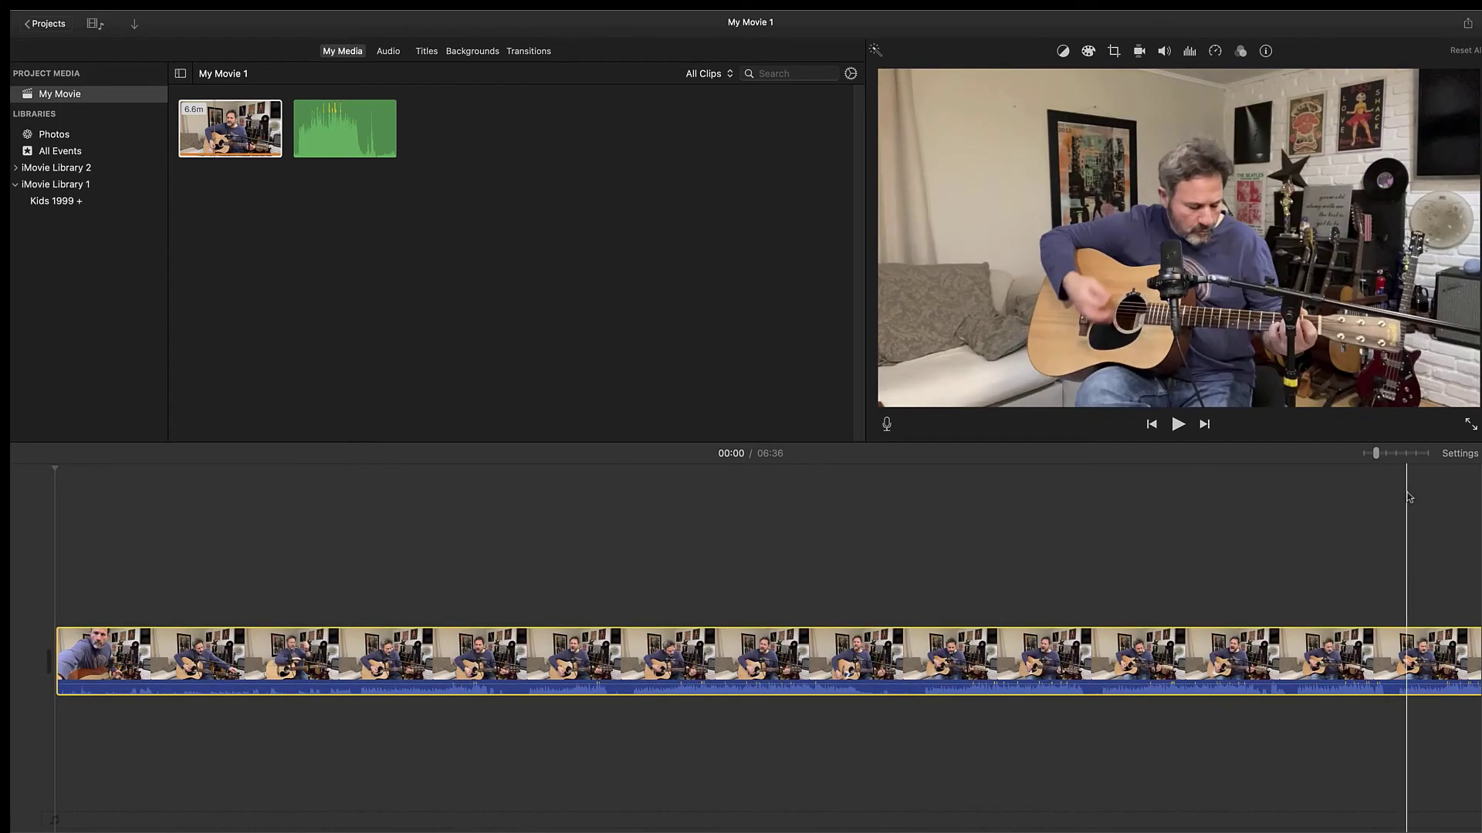
mouse_move(1376, 453)
left_mouse_down()
mouse_move(1406, 454)
mouse_move(1375, 454)
left_mouse_up()
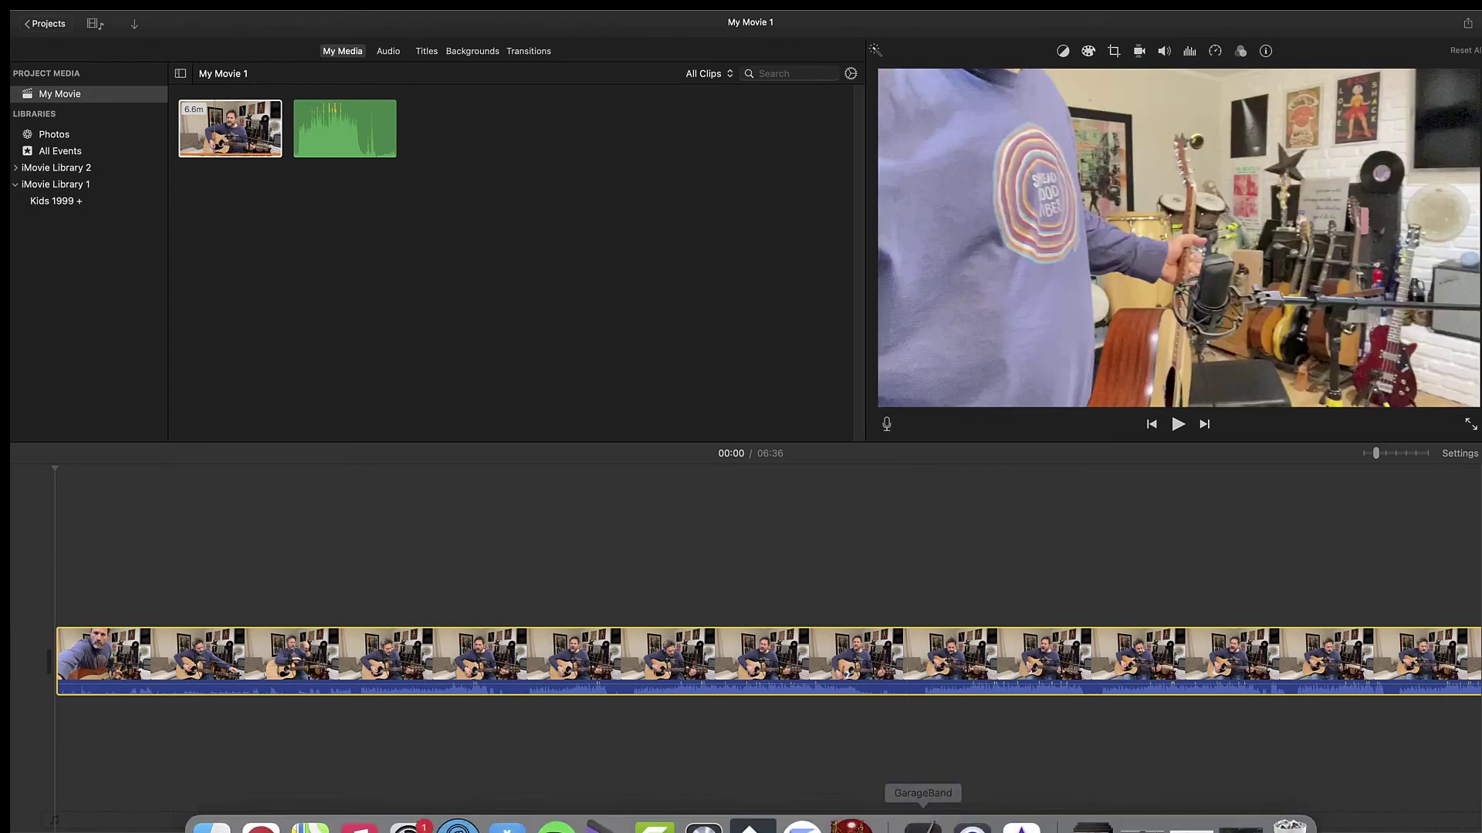
Step: Play the clip from about 05:34 to hear where the song ends
scroll(1158, 823, "right", 5)
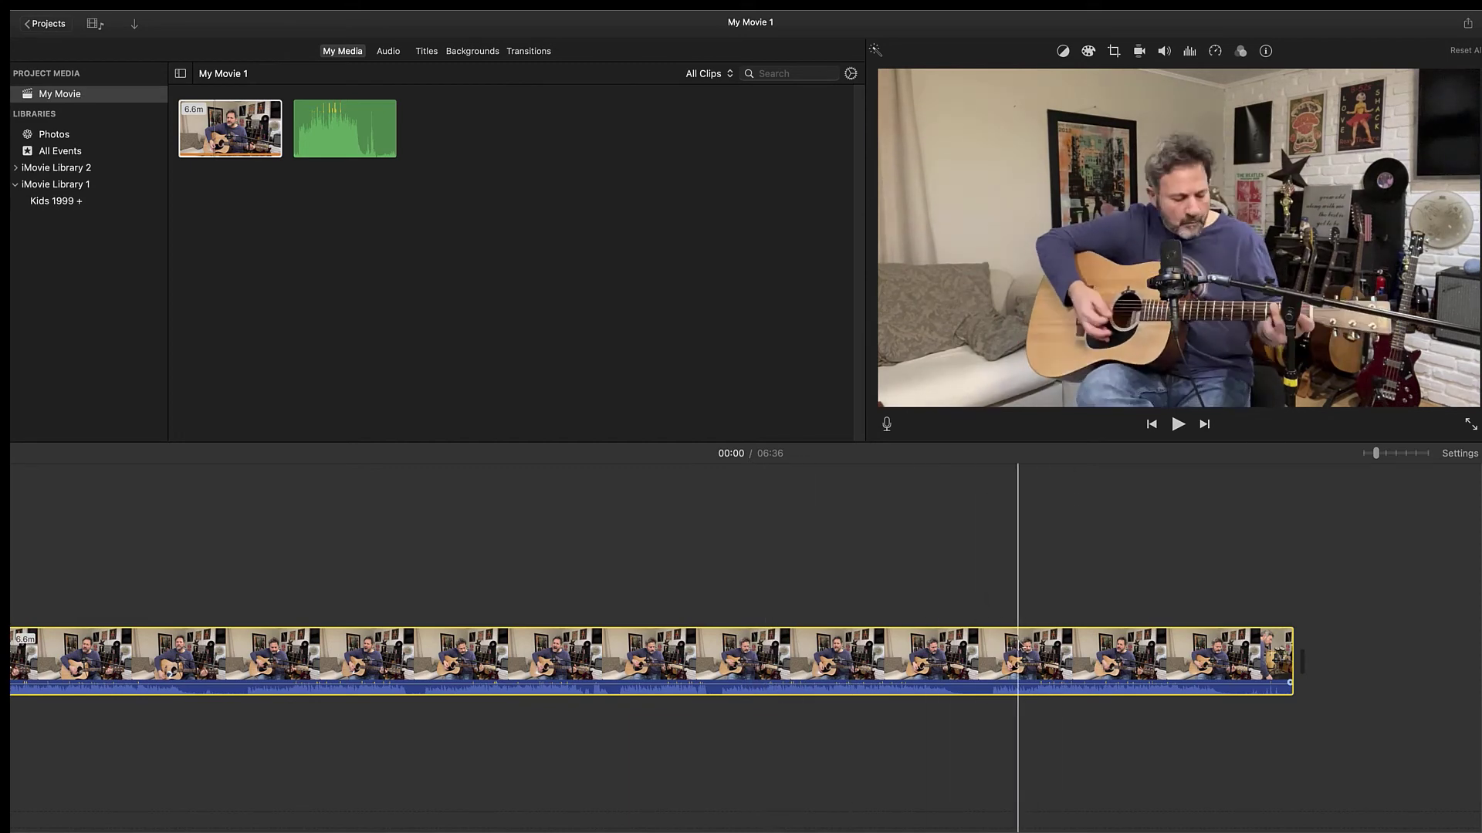
left_click(993, 634)
key("space")
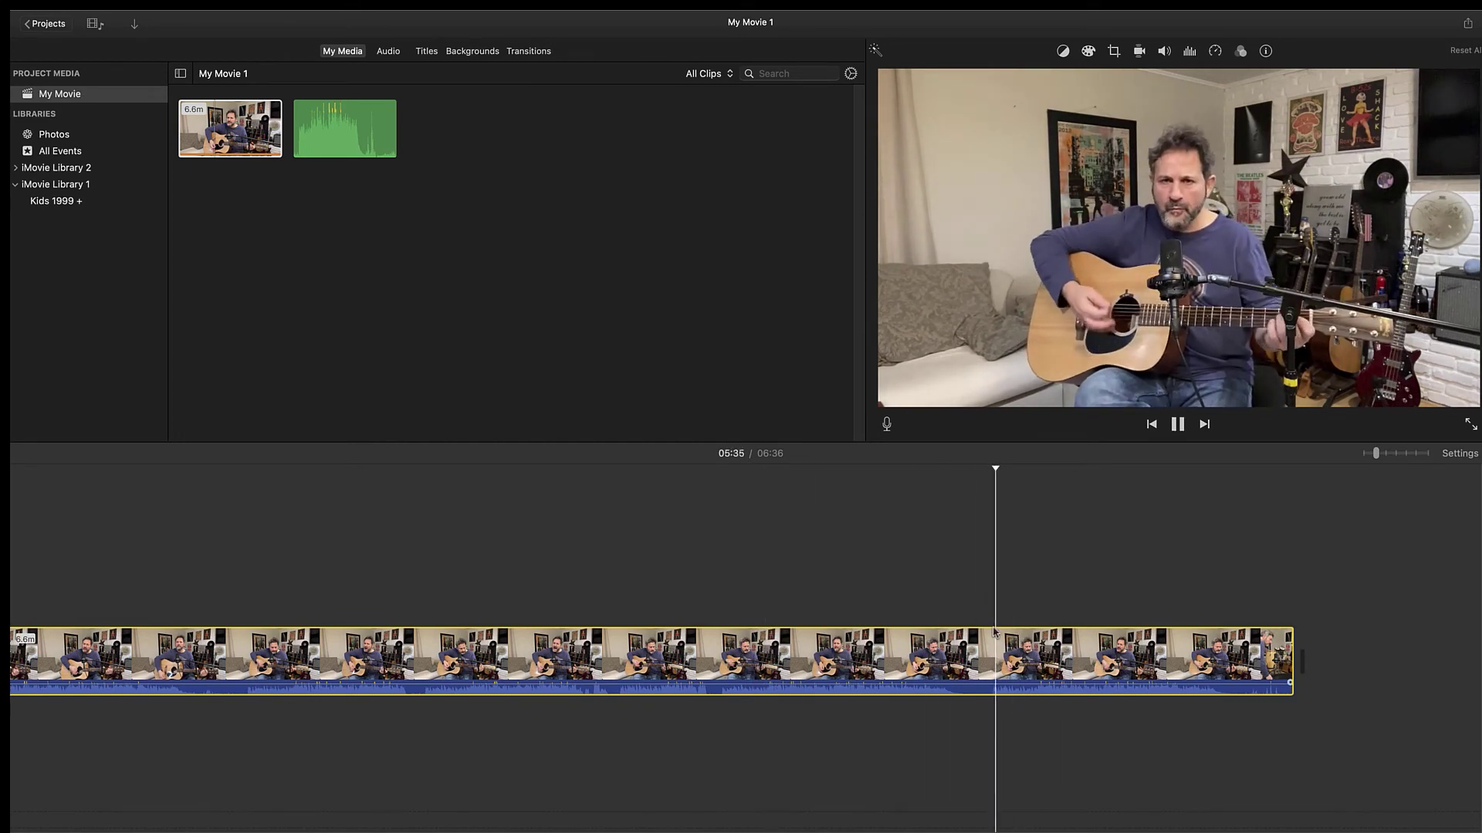
Step: Split the clip at 05:29 and delete the long first part, leaving a 01:07 movie
key("space")
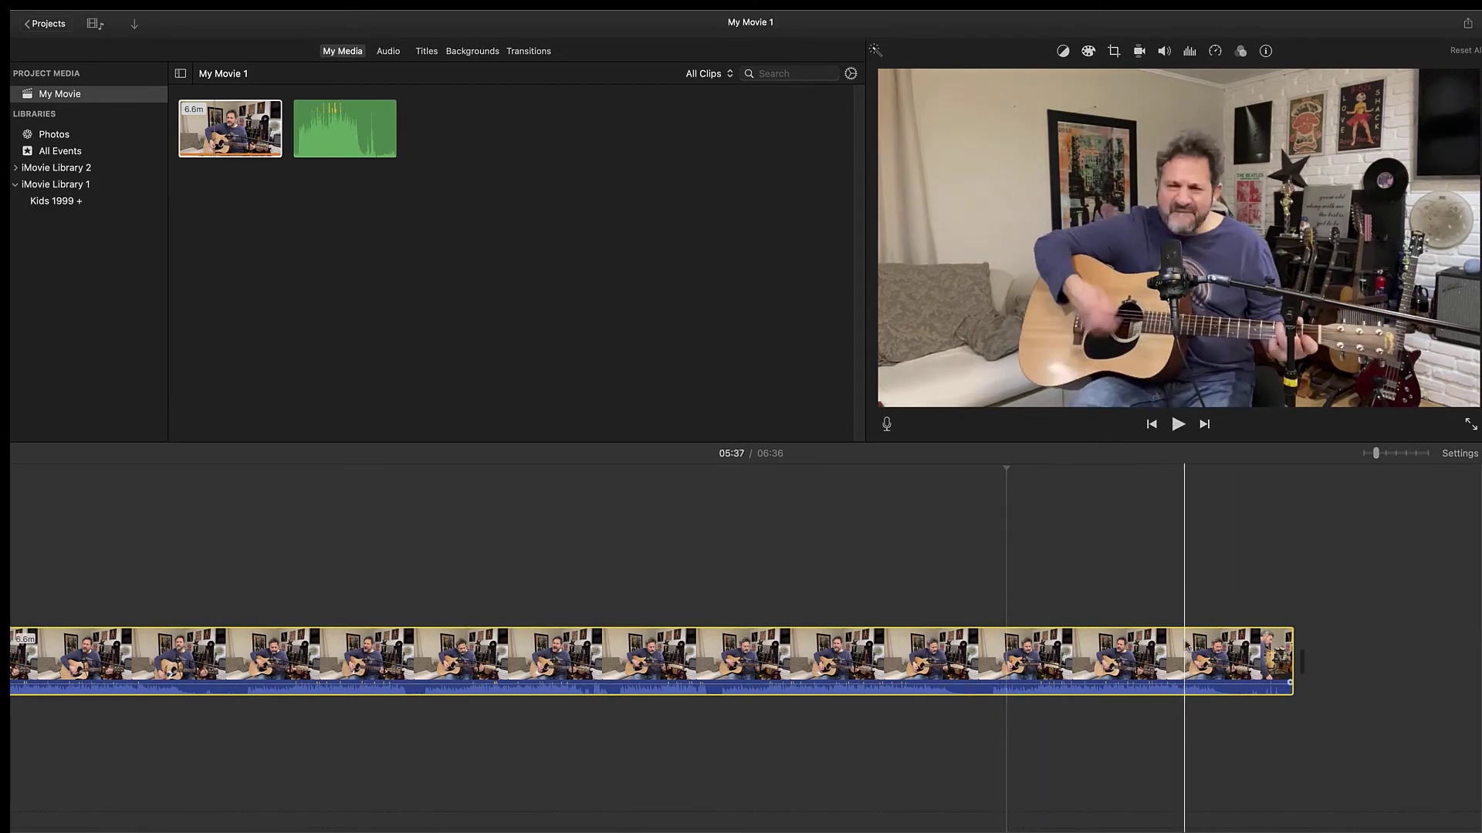
left_click(978, 554)
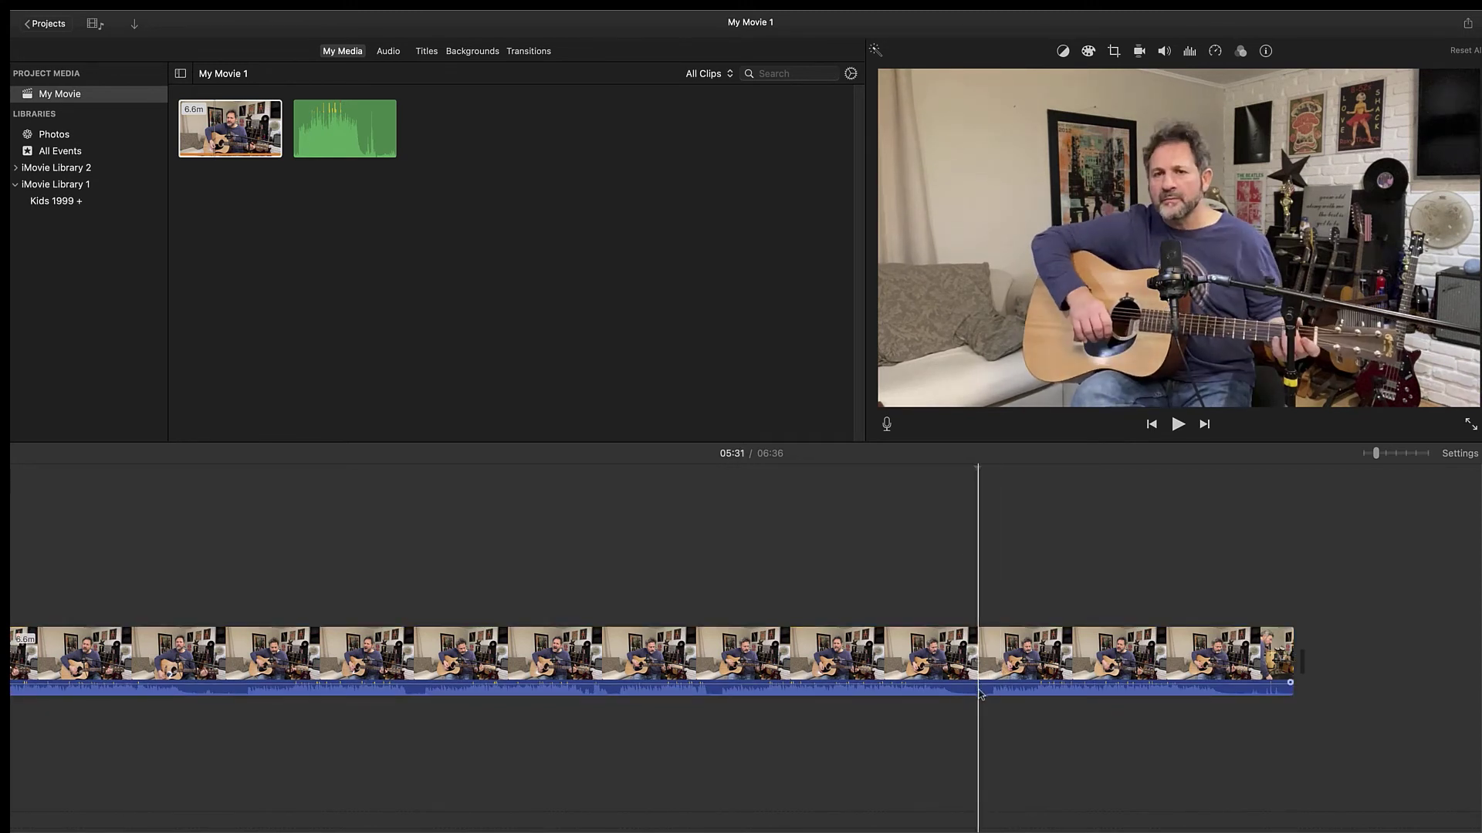
left_click(967, 613)
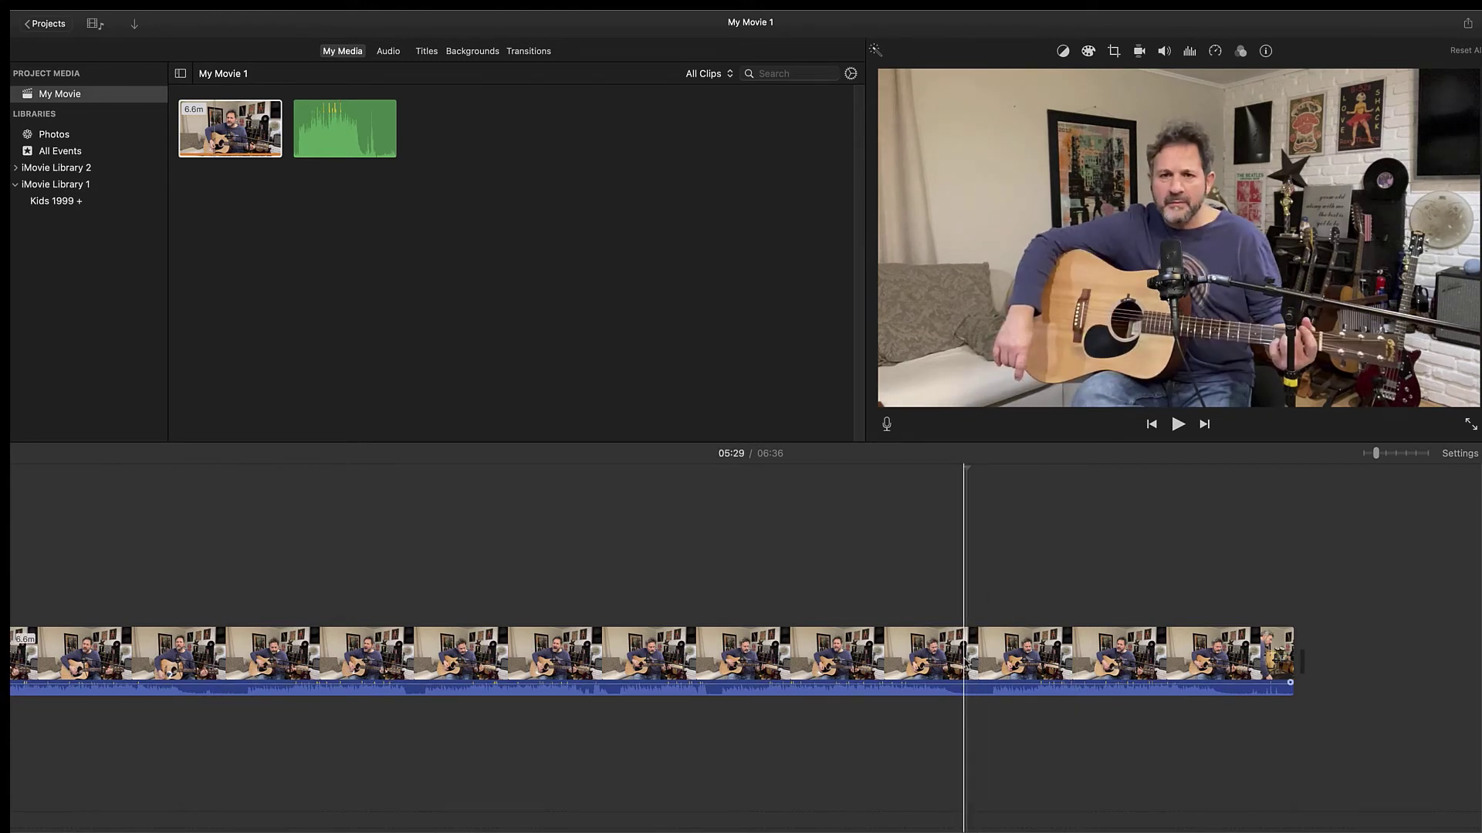
right_click(966, 663)
left_click(974, 678)
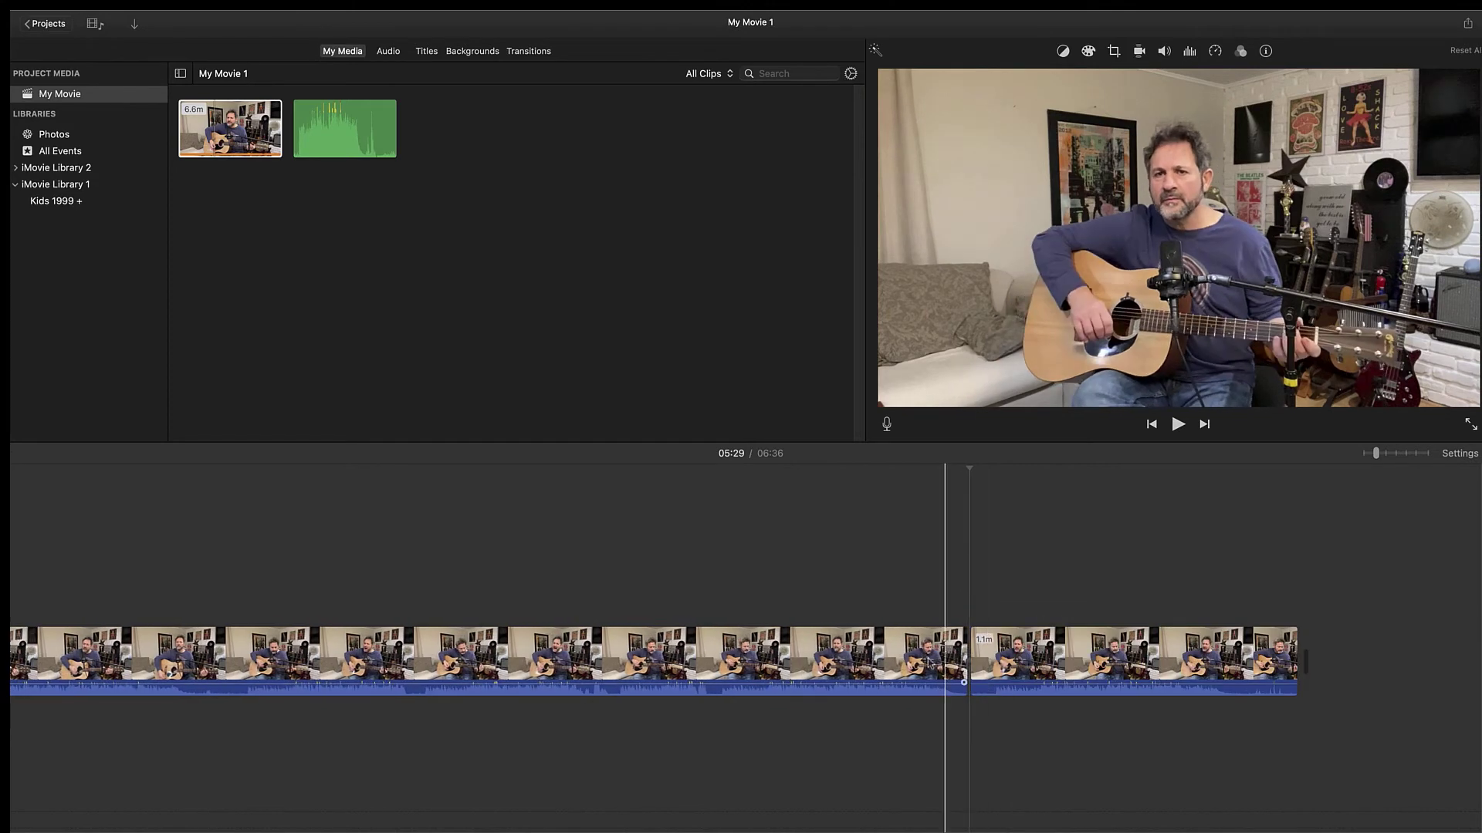
left_click(873, 647)
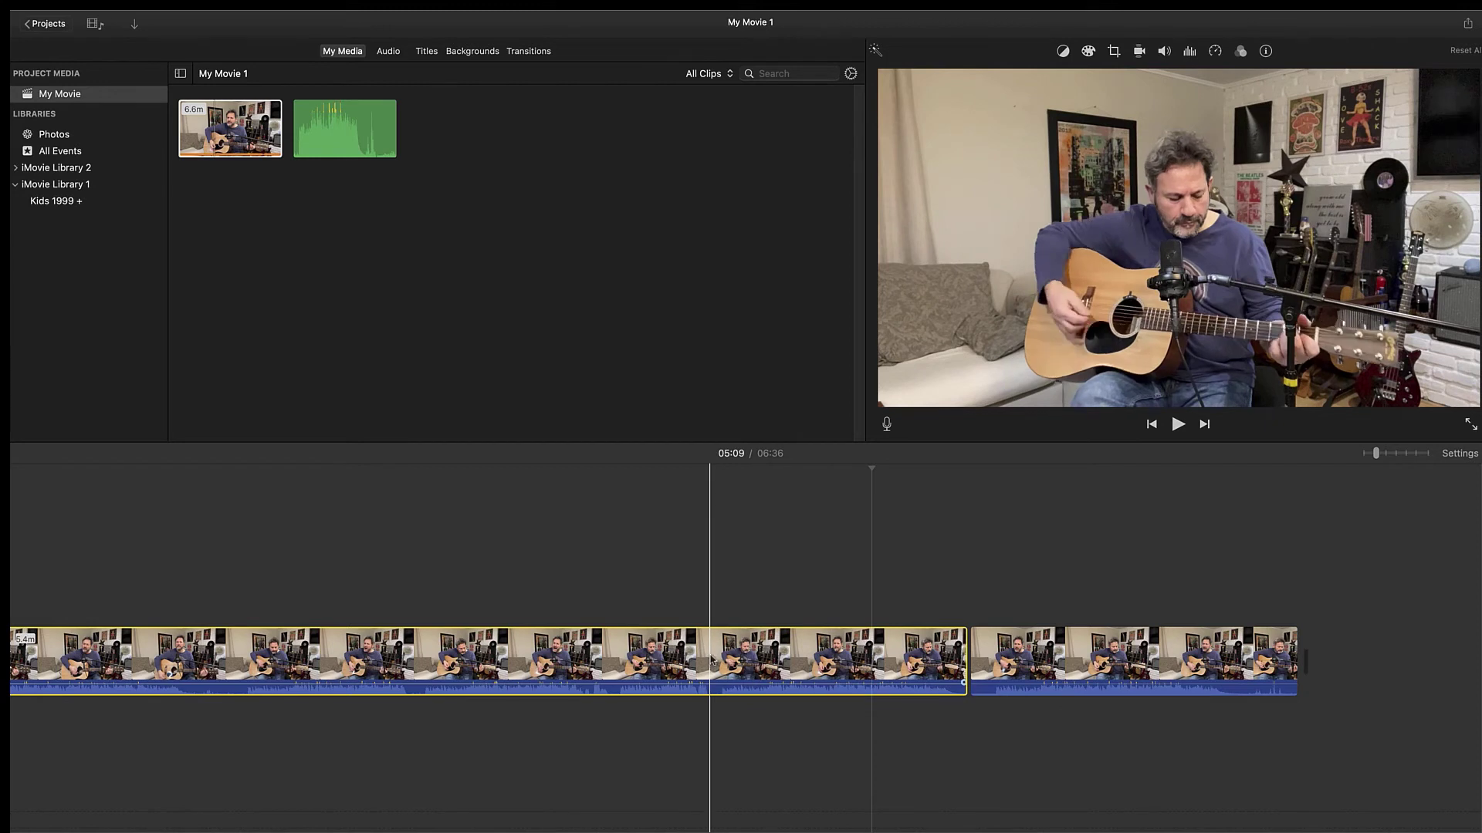
key("Delete")
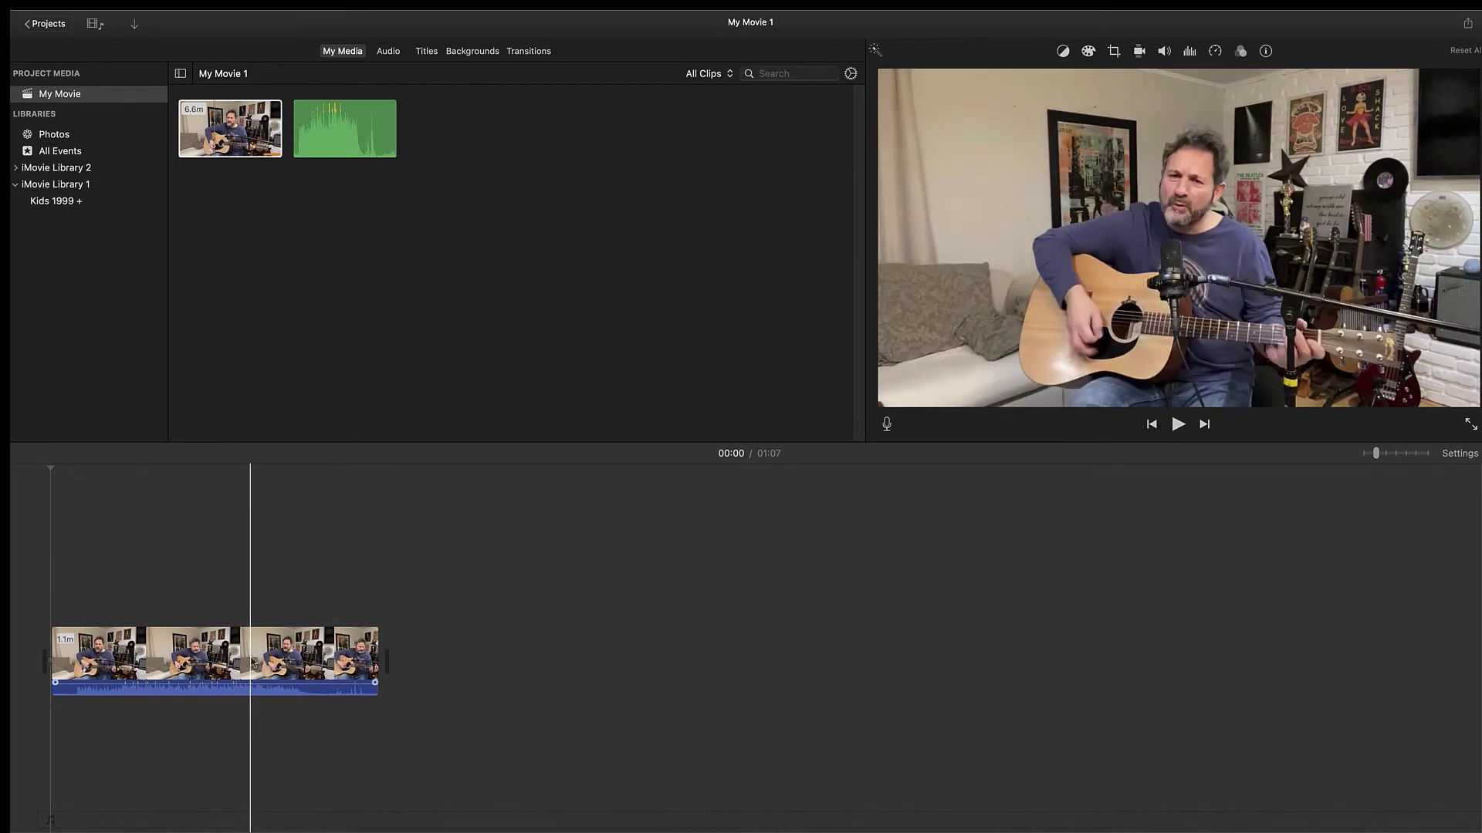
Step: Place the Faster Than The Moon audio clip beneath the guitar video and zoom the timeline in
left_click(345, 129)
mouse_move(345, 129)
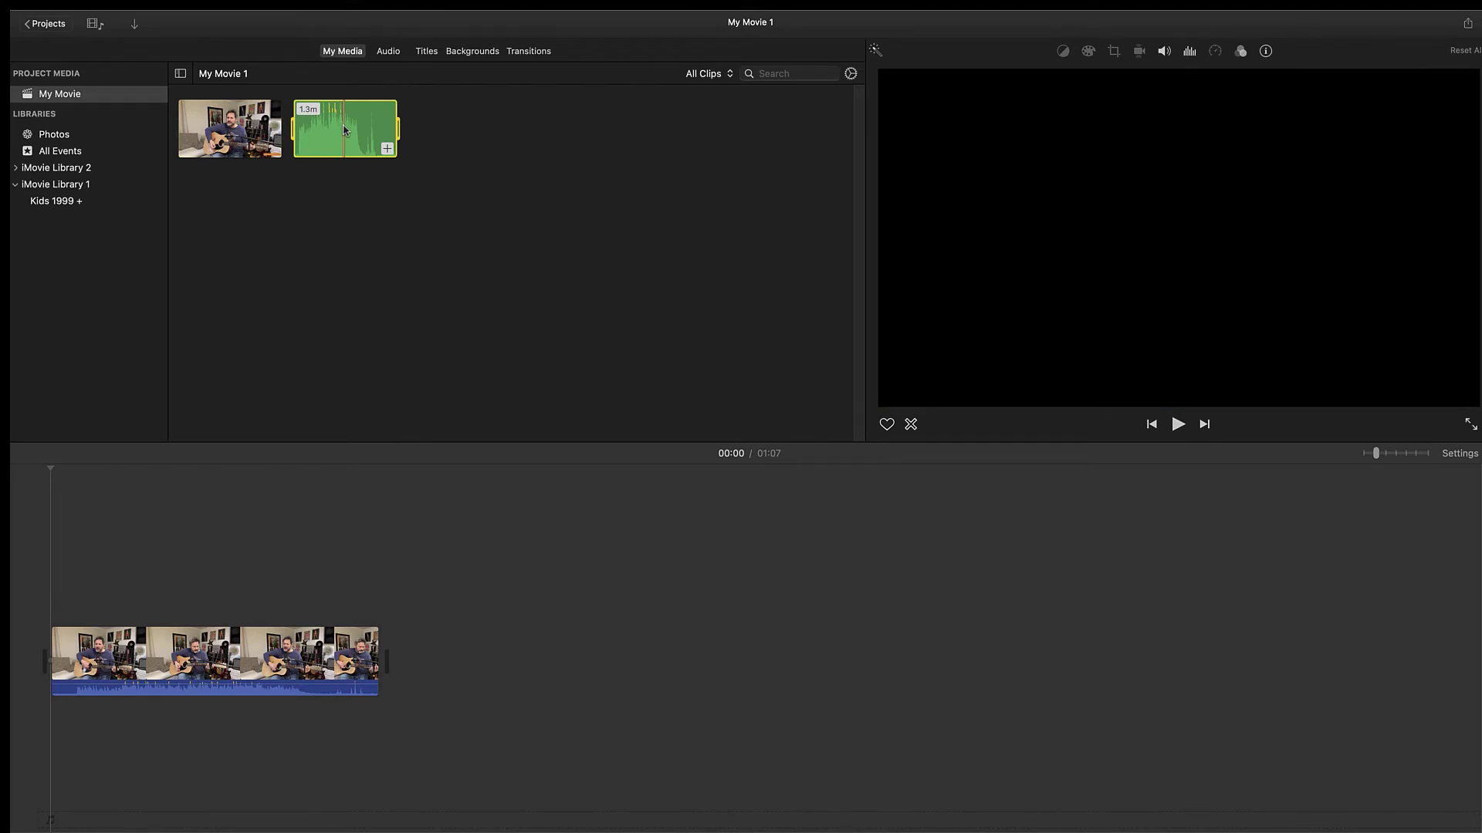
left_click_drag(345, 130, 53, 732)
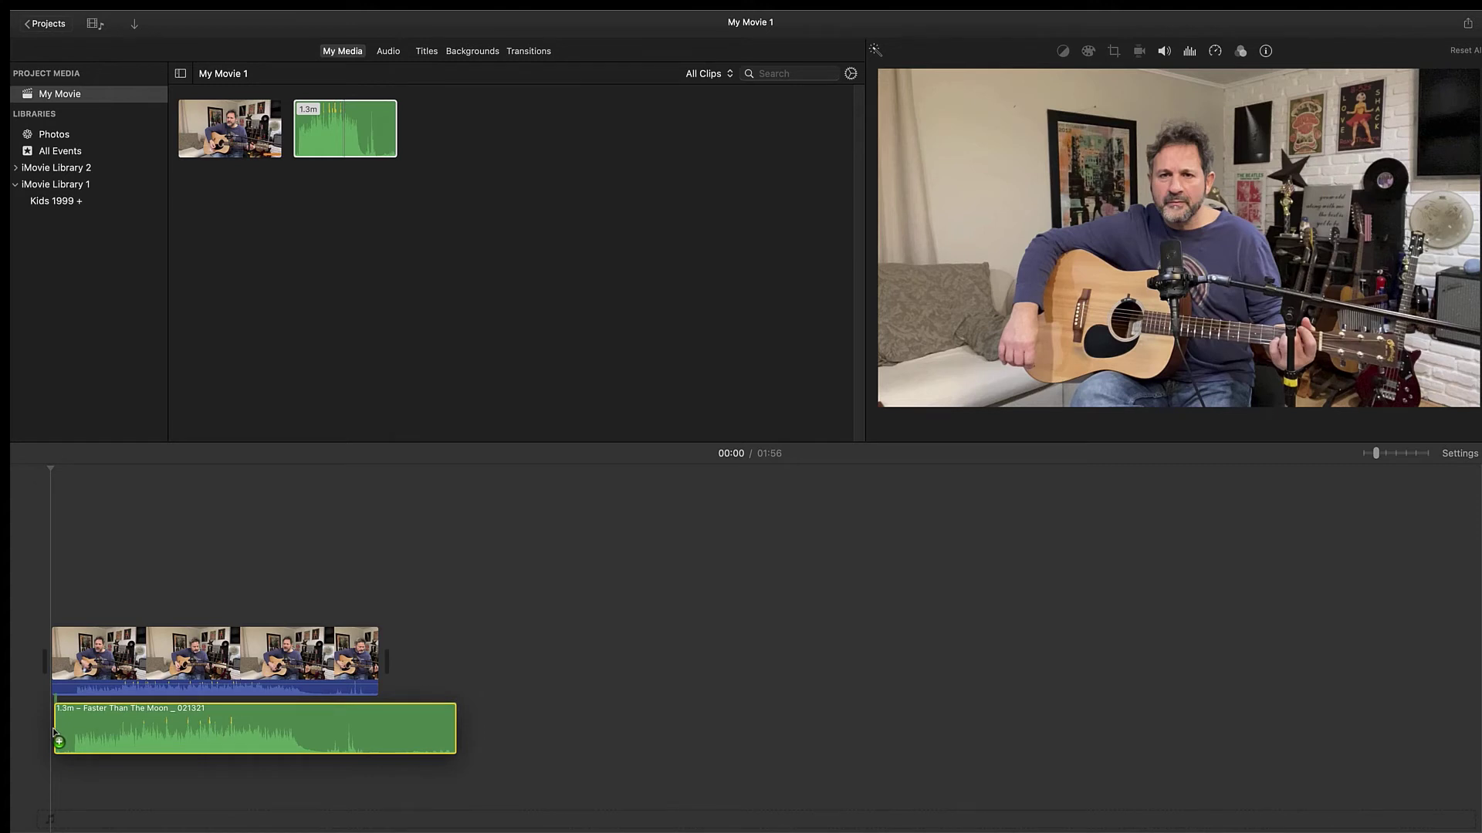
left_click_drag(54, 731, 55, 727)
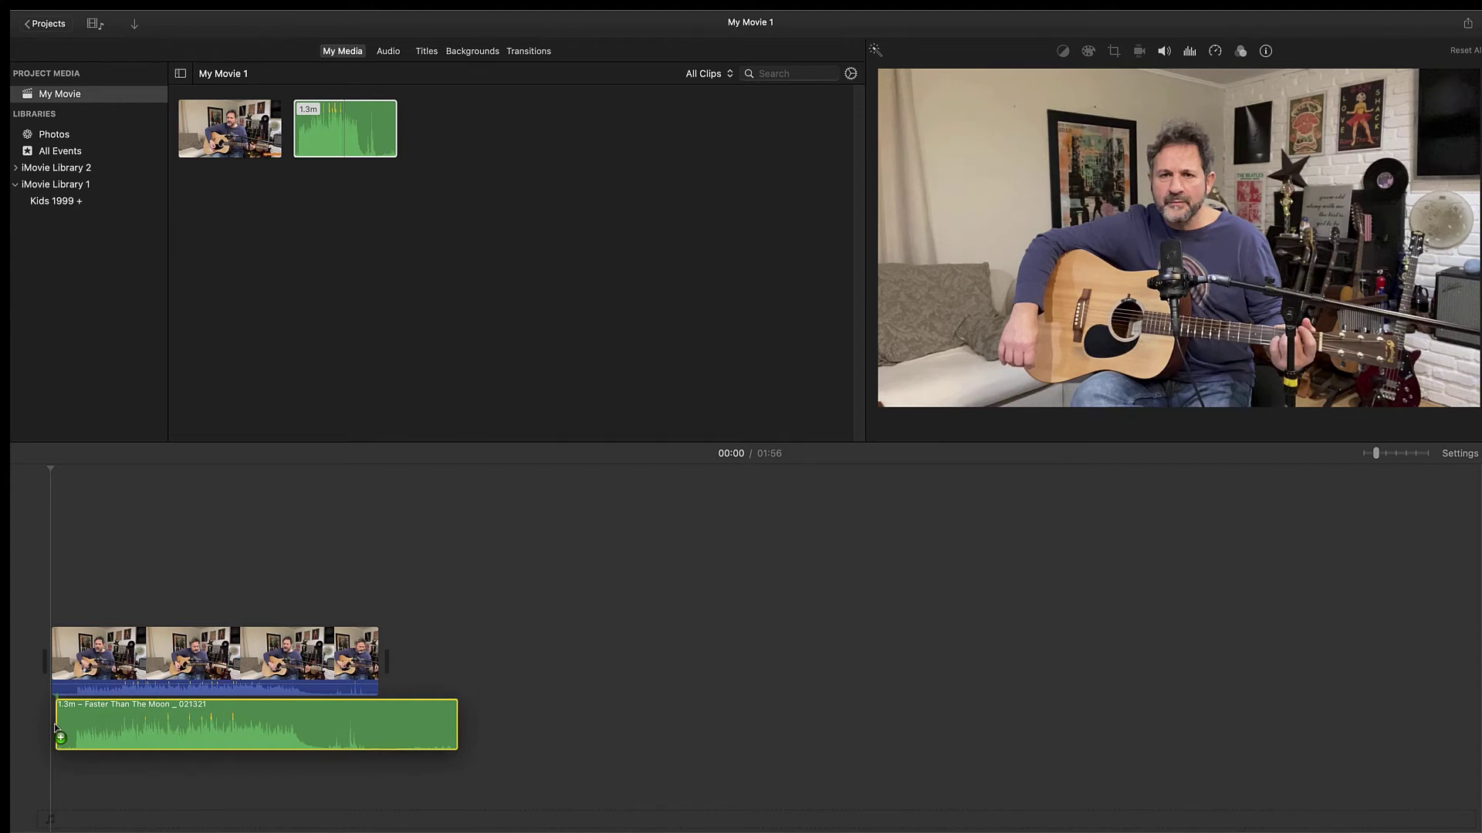
left_click_drag(55, 727, 54, 728)
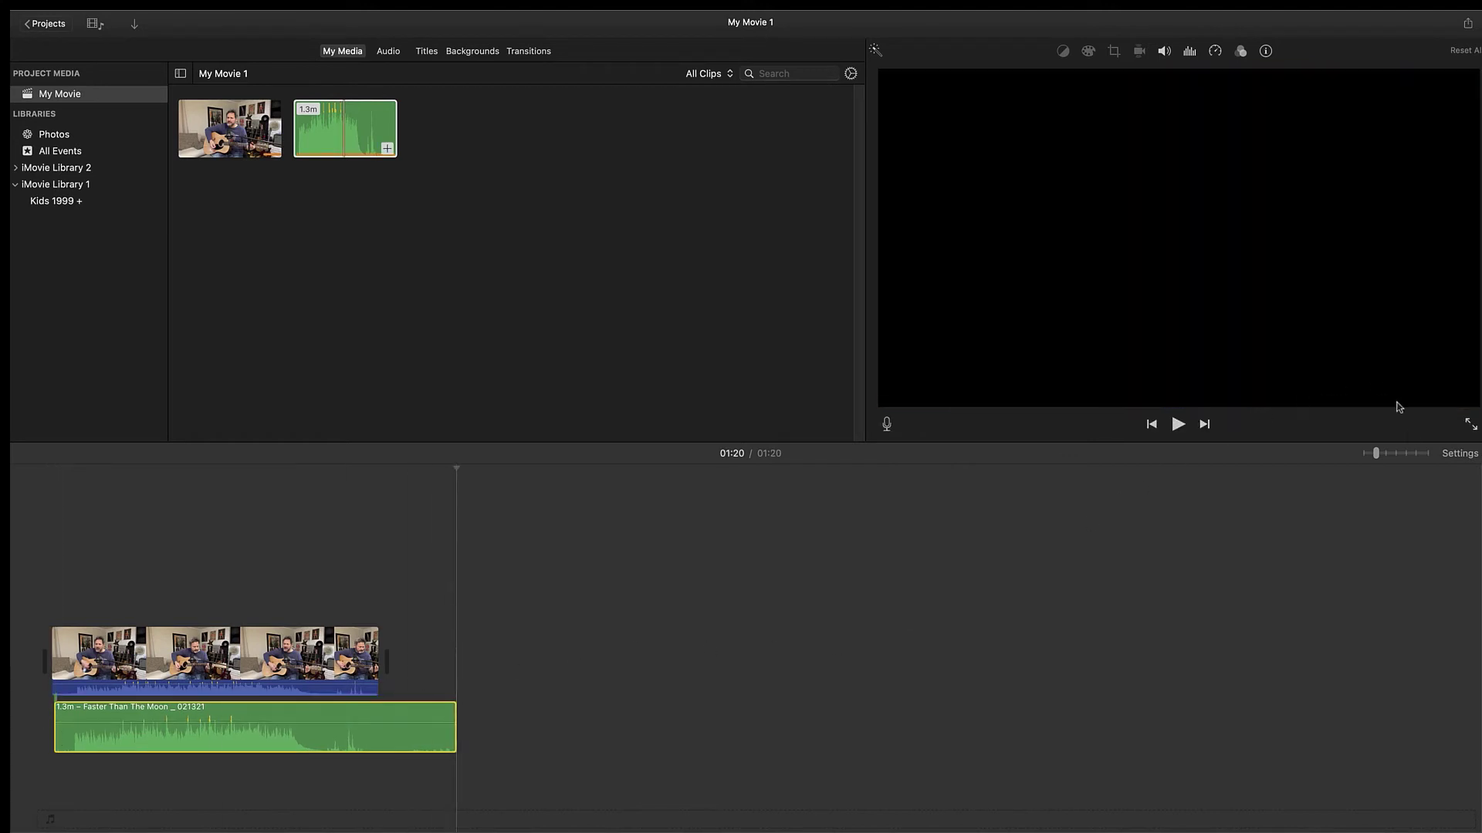
left_click_drag(1376, 456, 1395, 455)
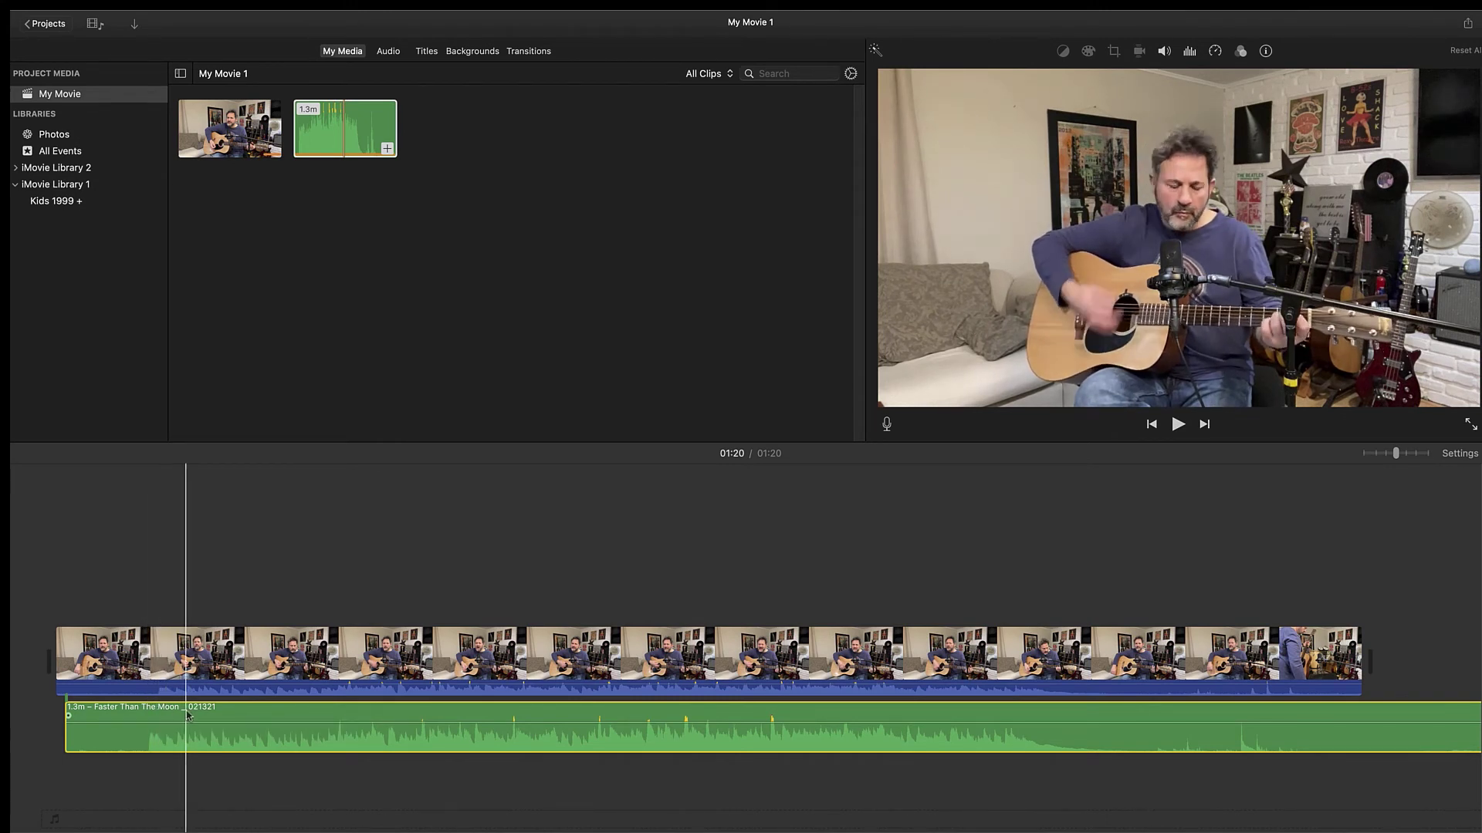
Step: Slide the Faster Than The Moon audio slightly later to sync with the video, checking by playback
left_click(187, 715)
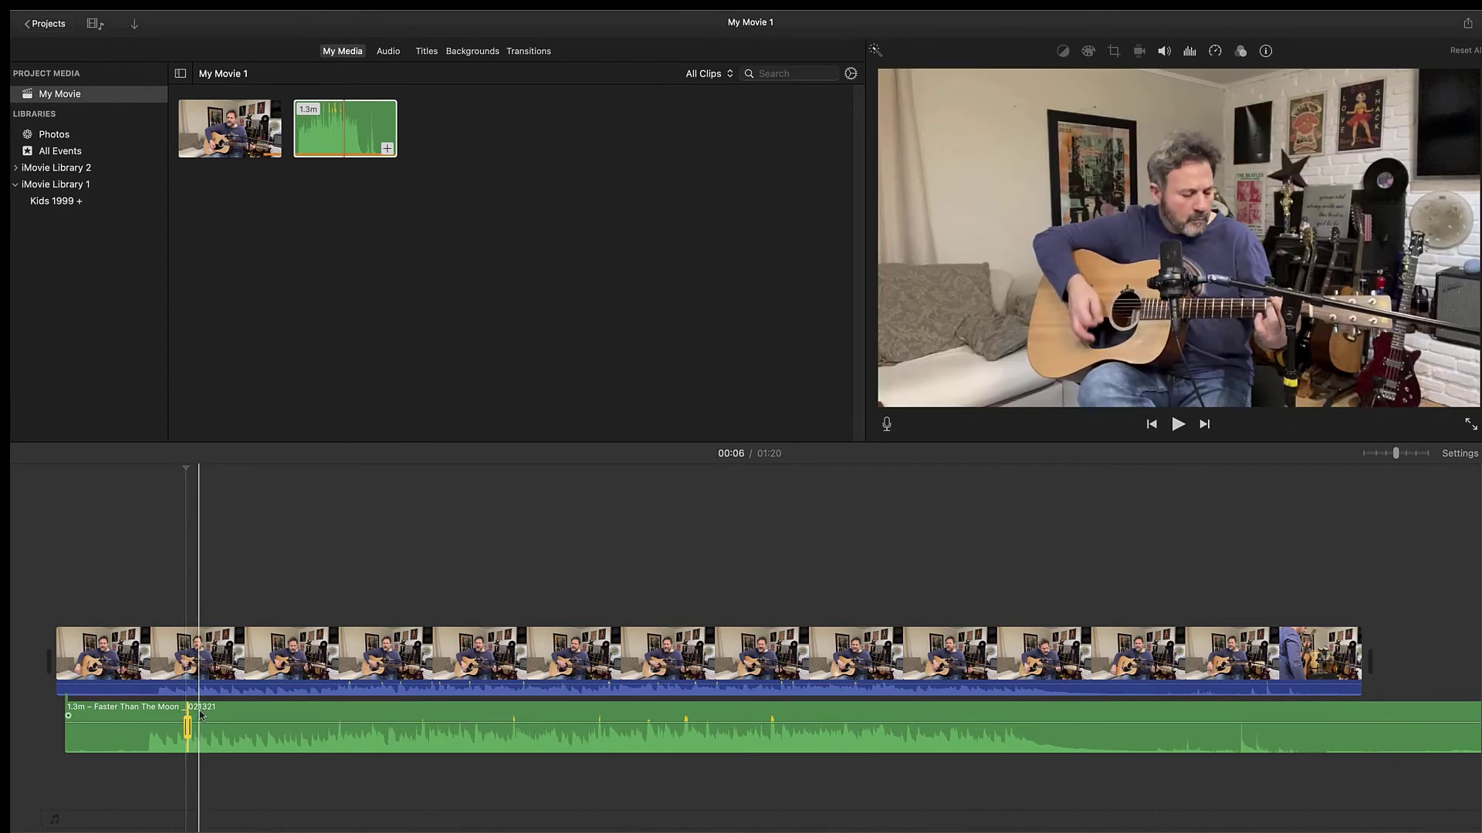
left_click(201, 714)
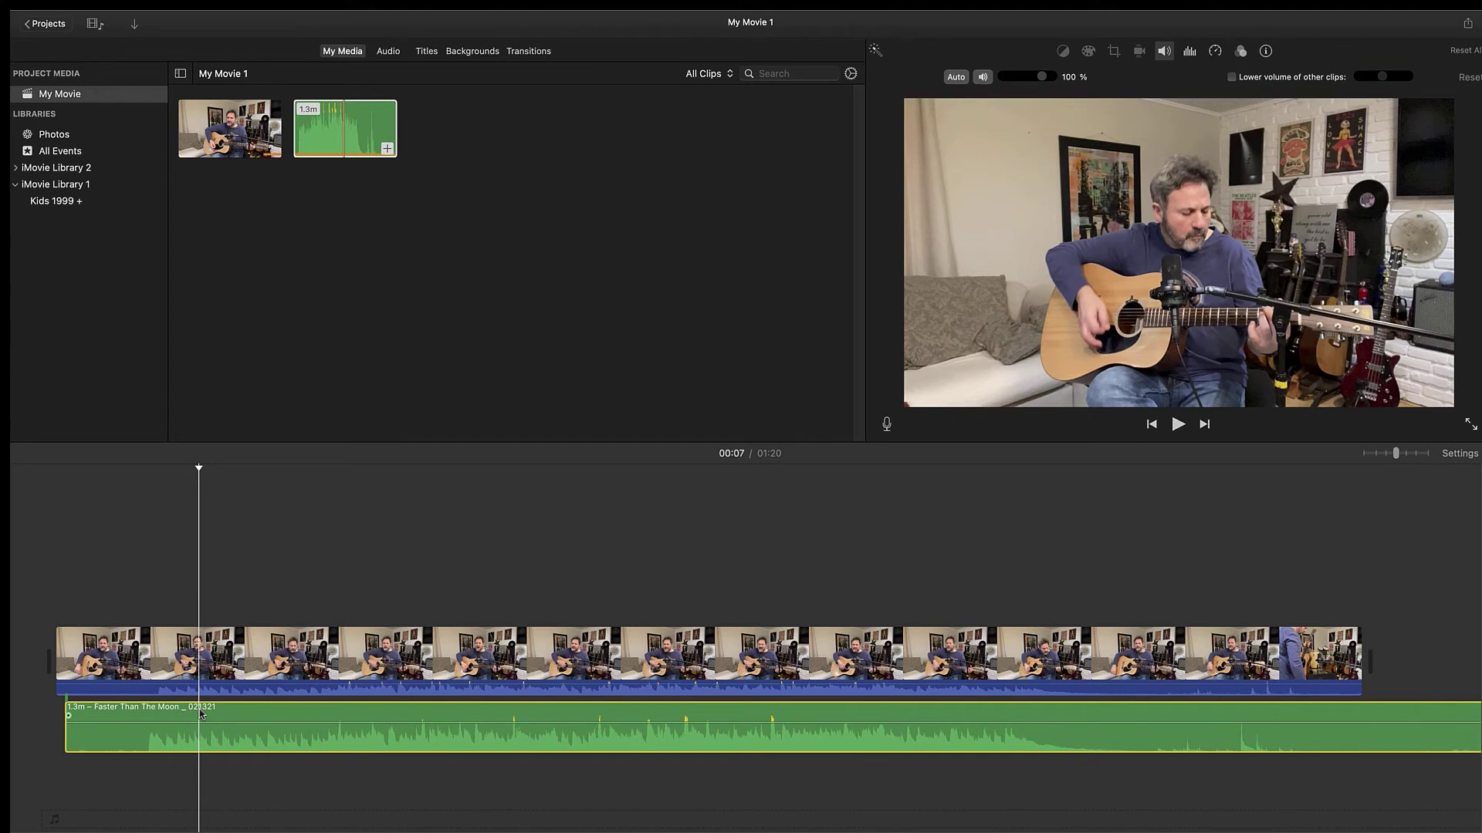
left_click(202, 714)
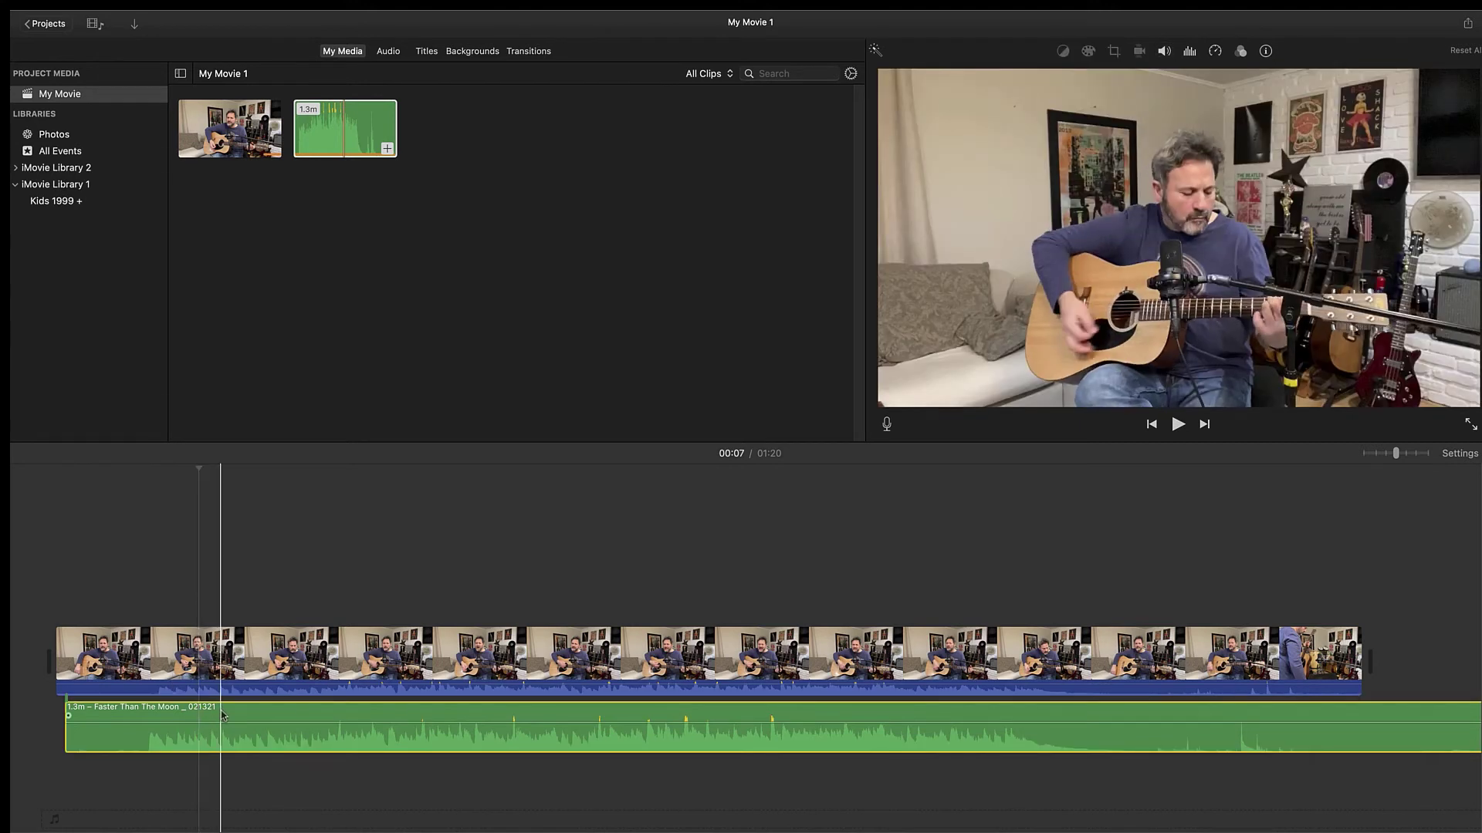
left_click_drag(224, 715, 234, 713)
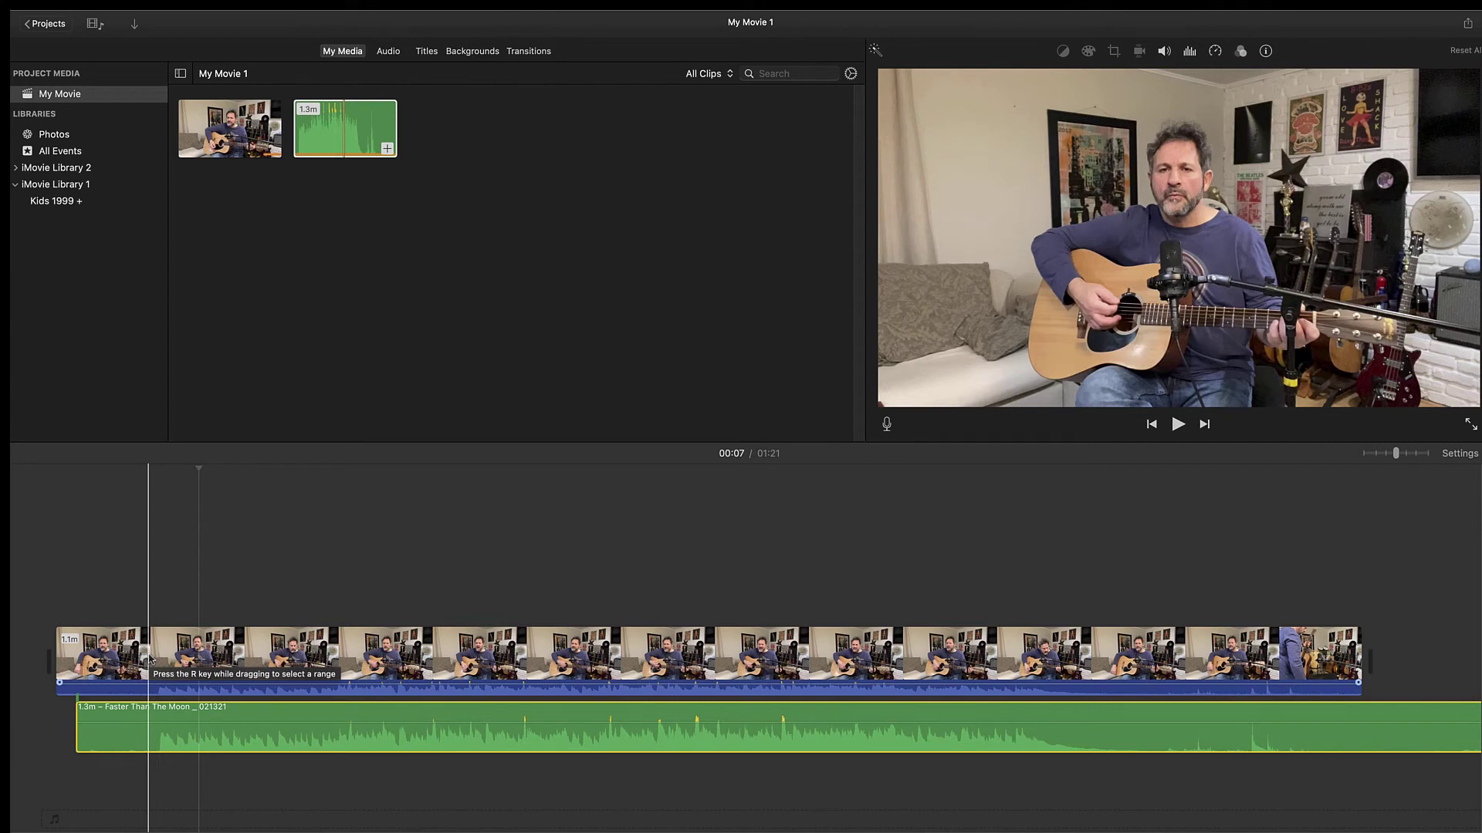
key("space")
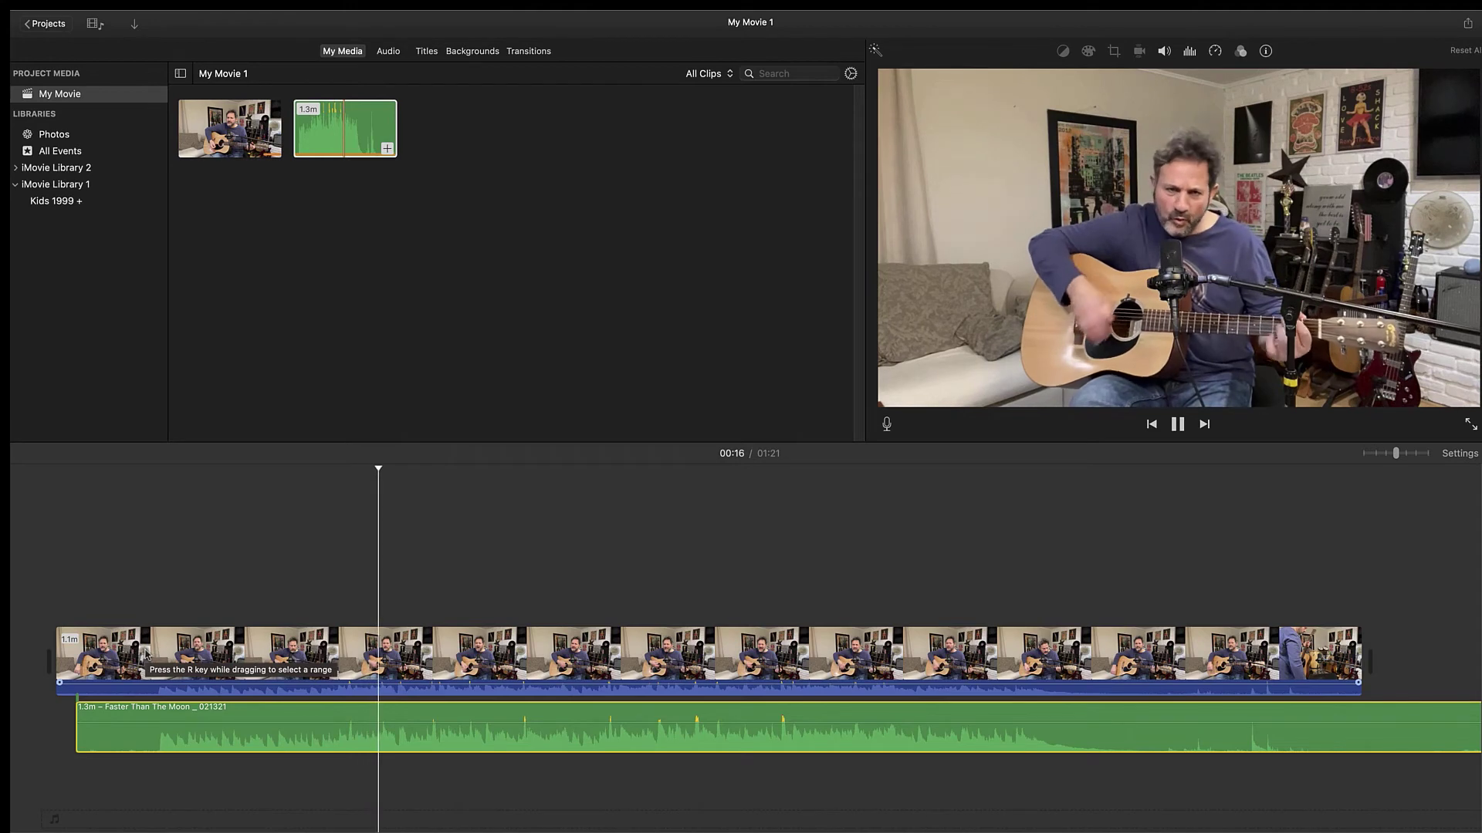
key("space")
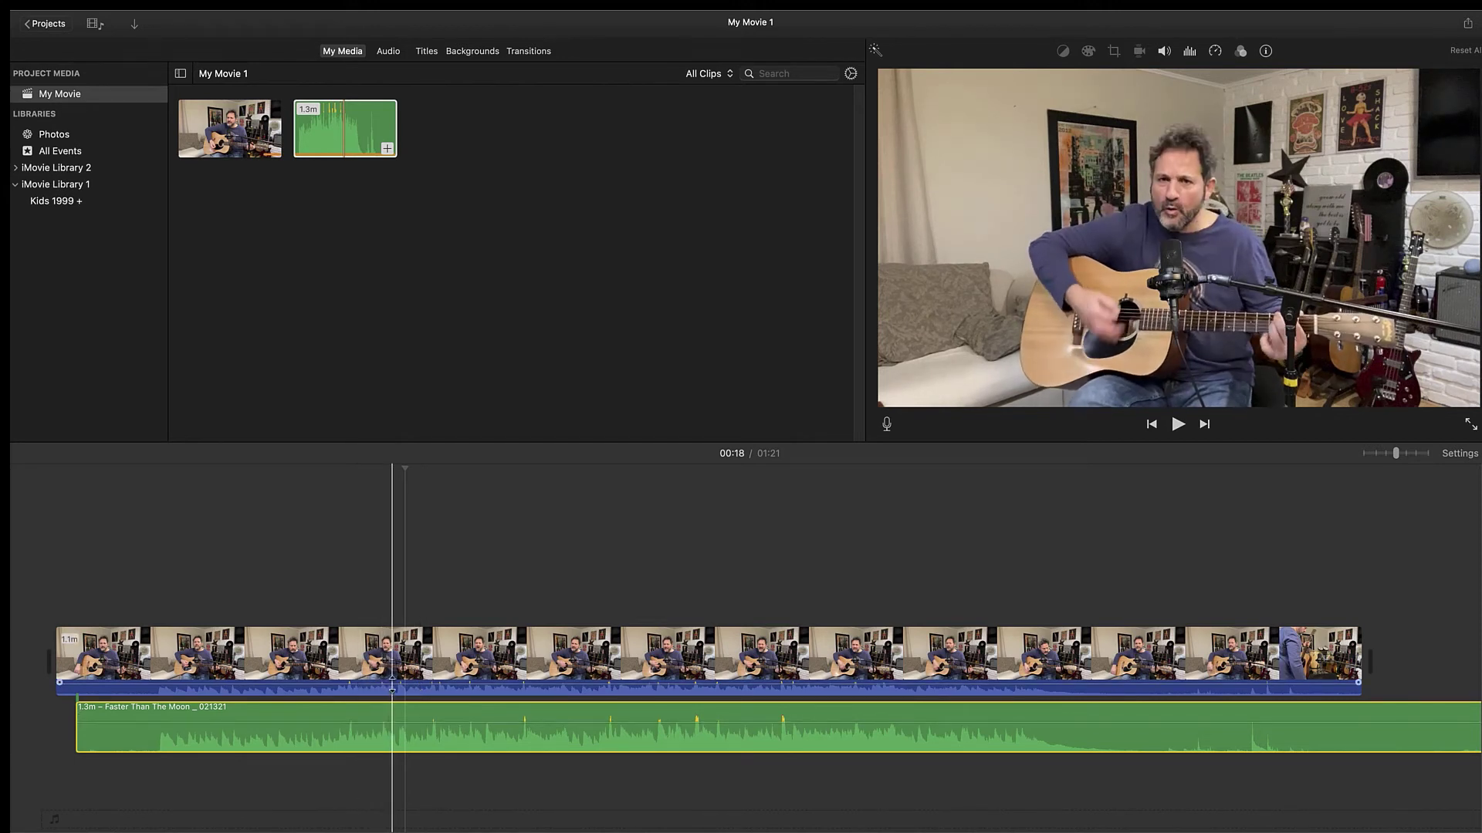
left_click(393, 689)
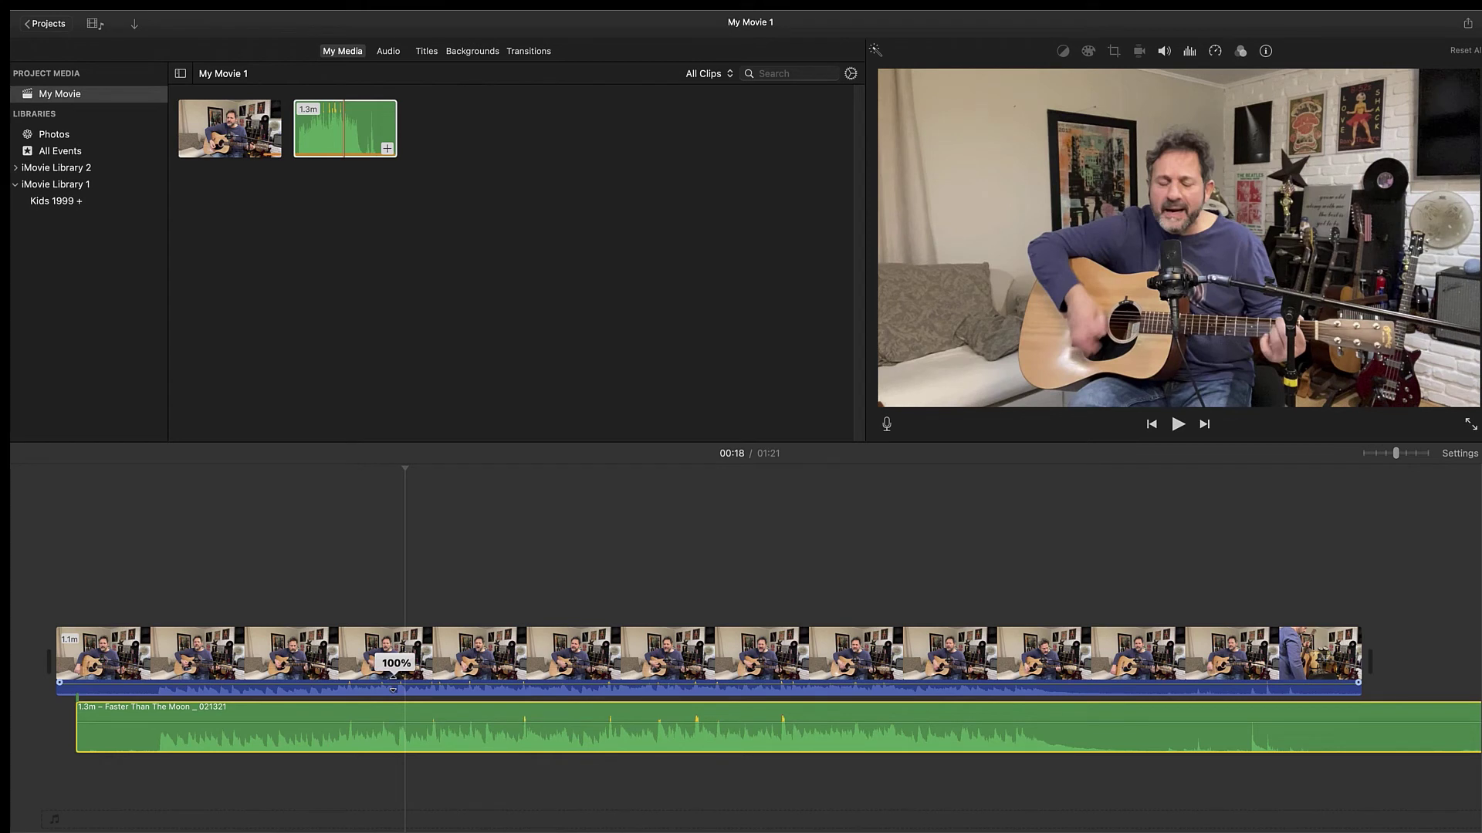
Step: Drag the guitar clip's volume to 0% and play from 00:14 to hear only the mix
left_click_drag(392, 690, 392, 699)
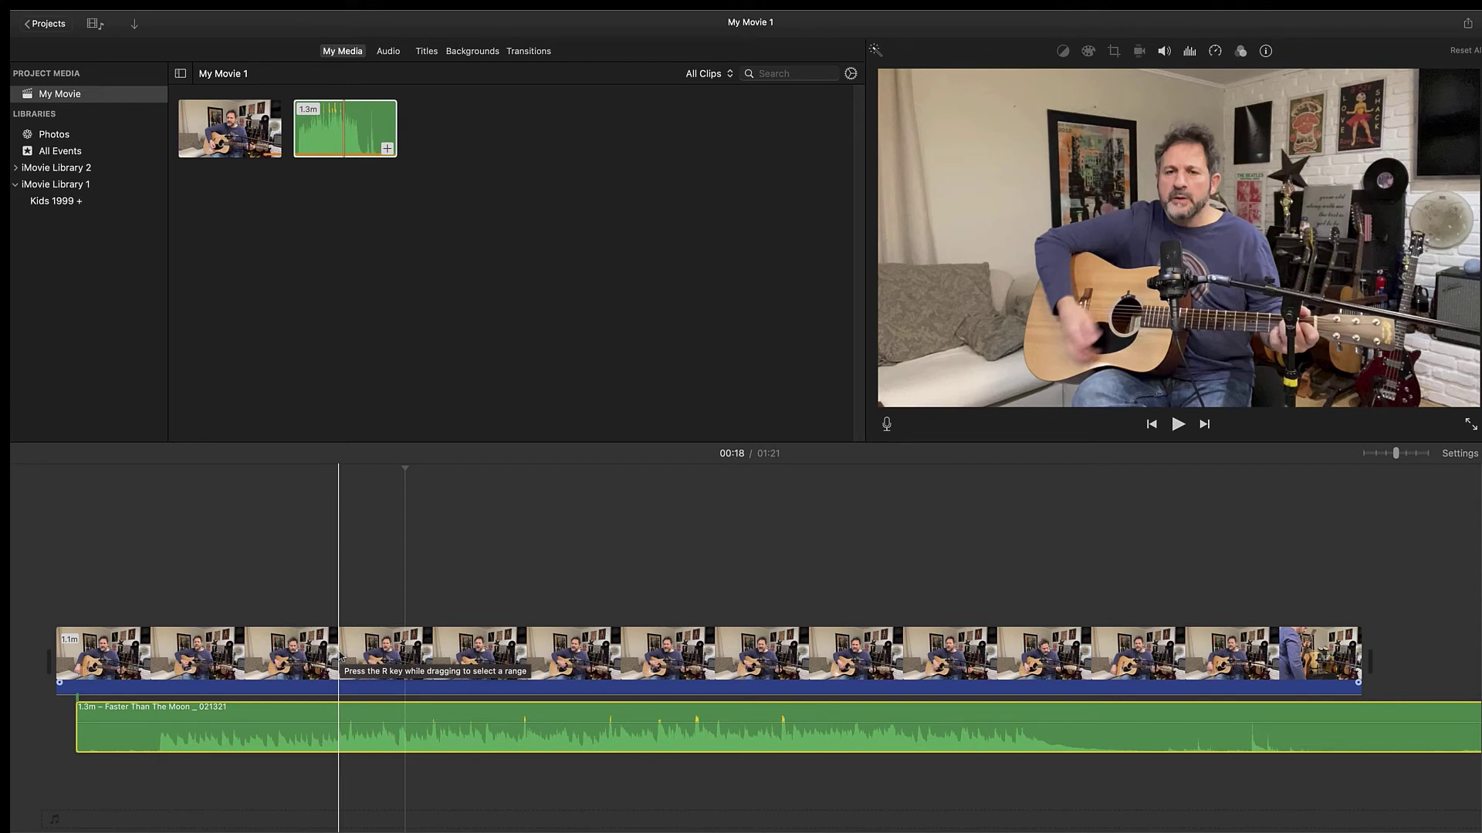
key("space")
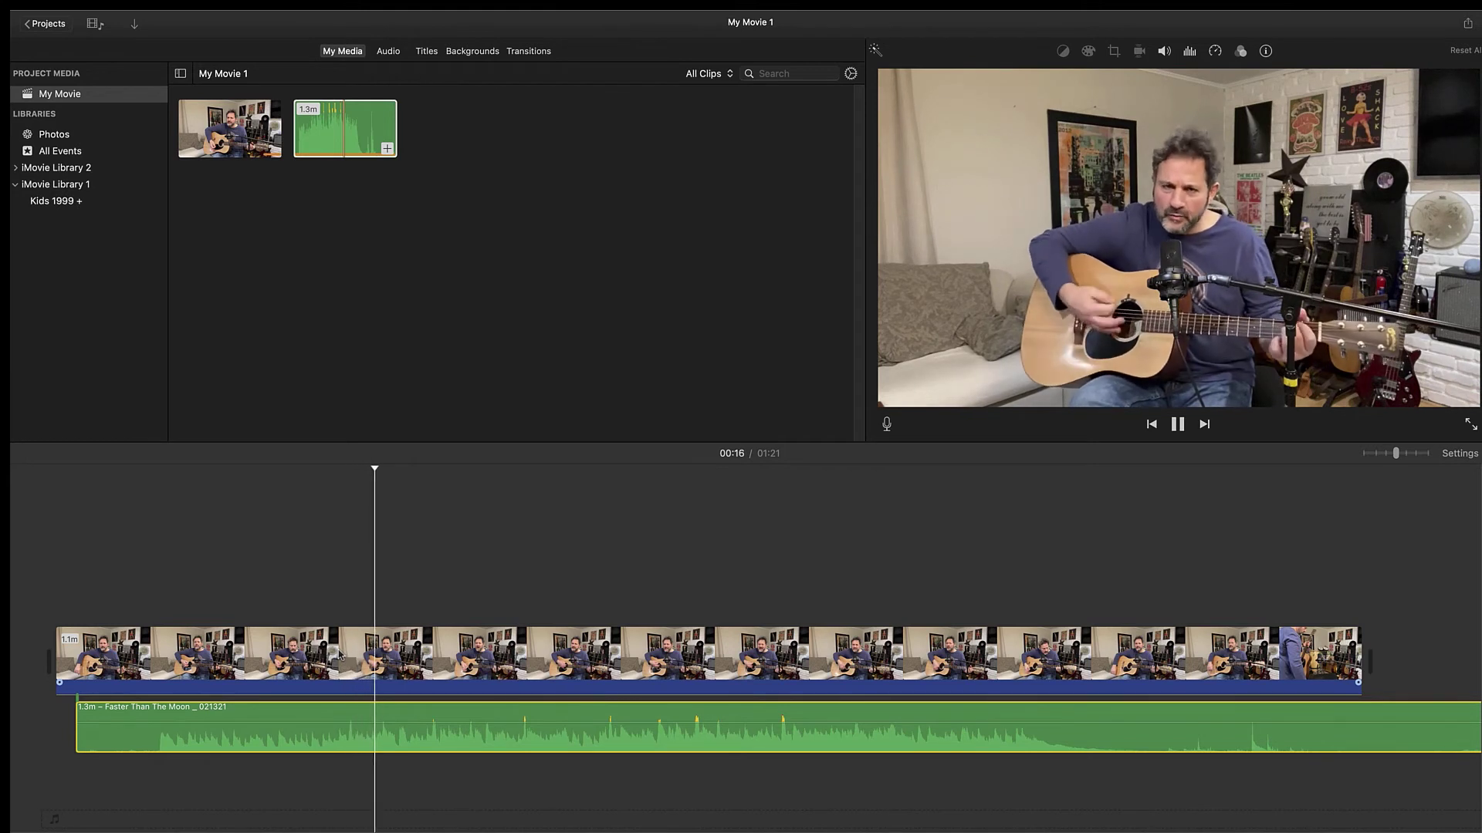
key("space")
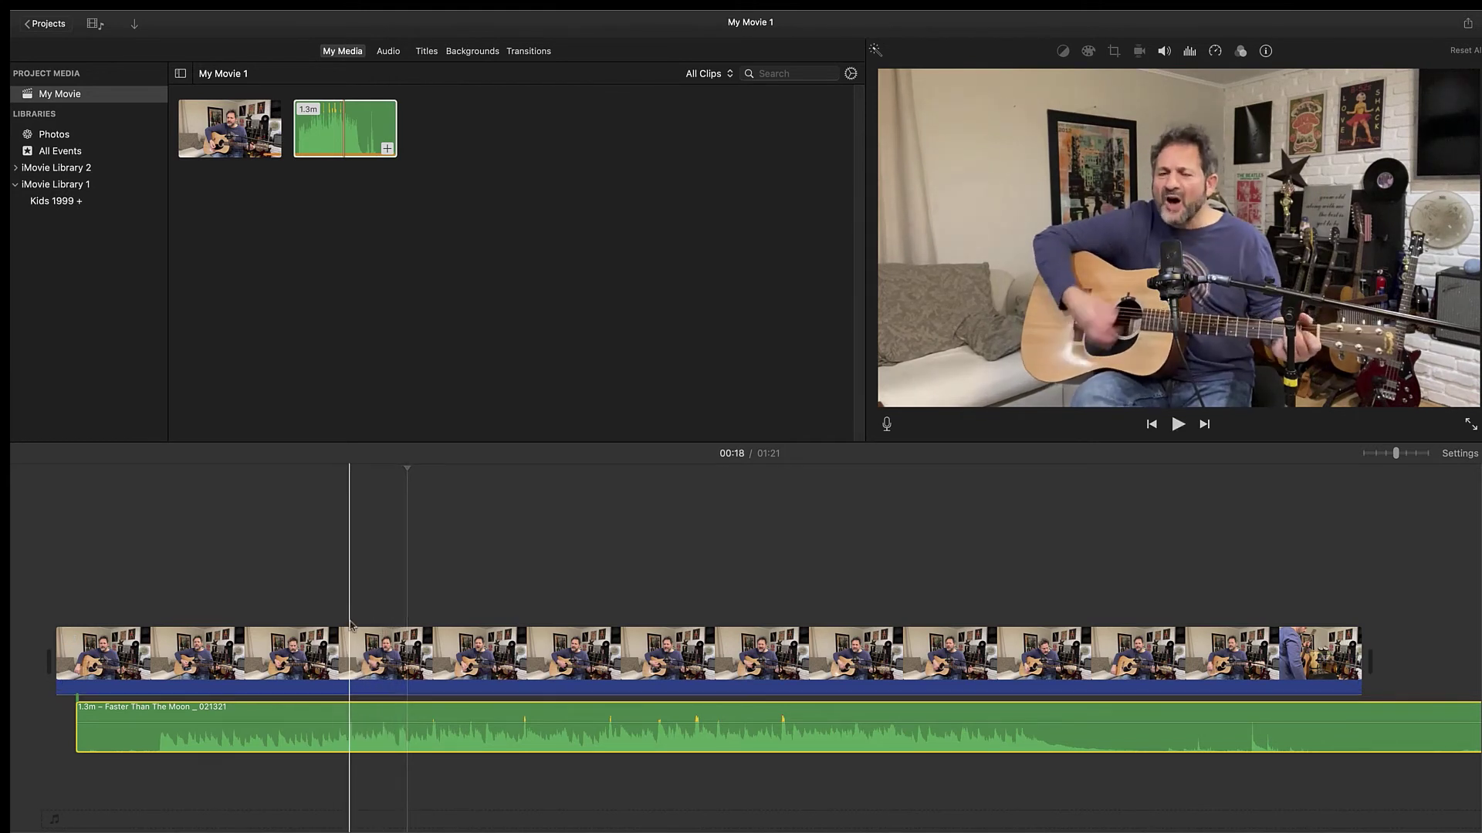
left_click(336, 601)
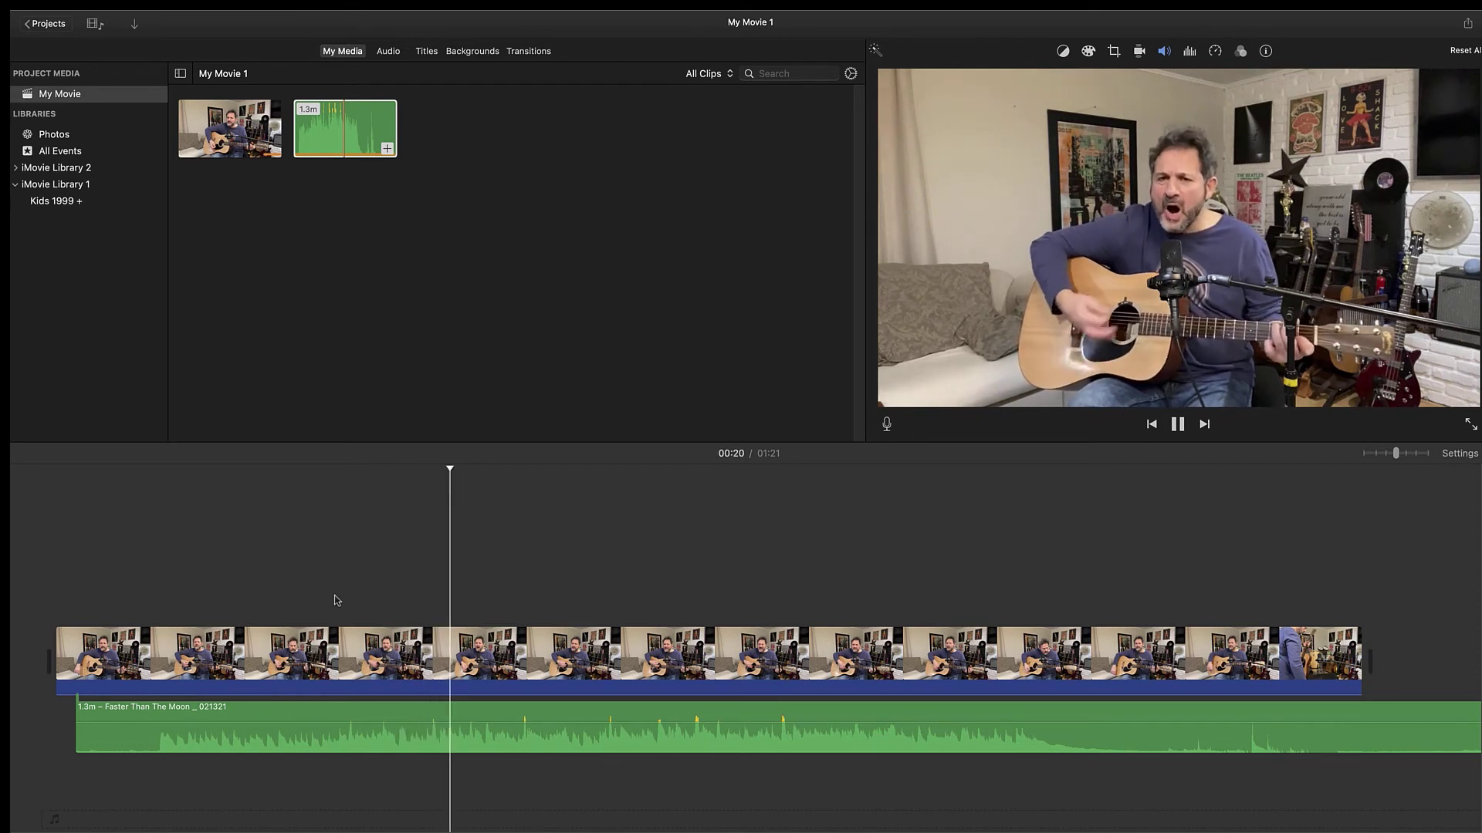
key("space")
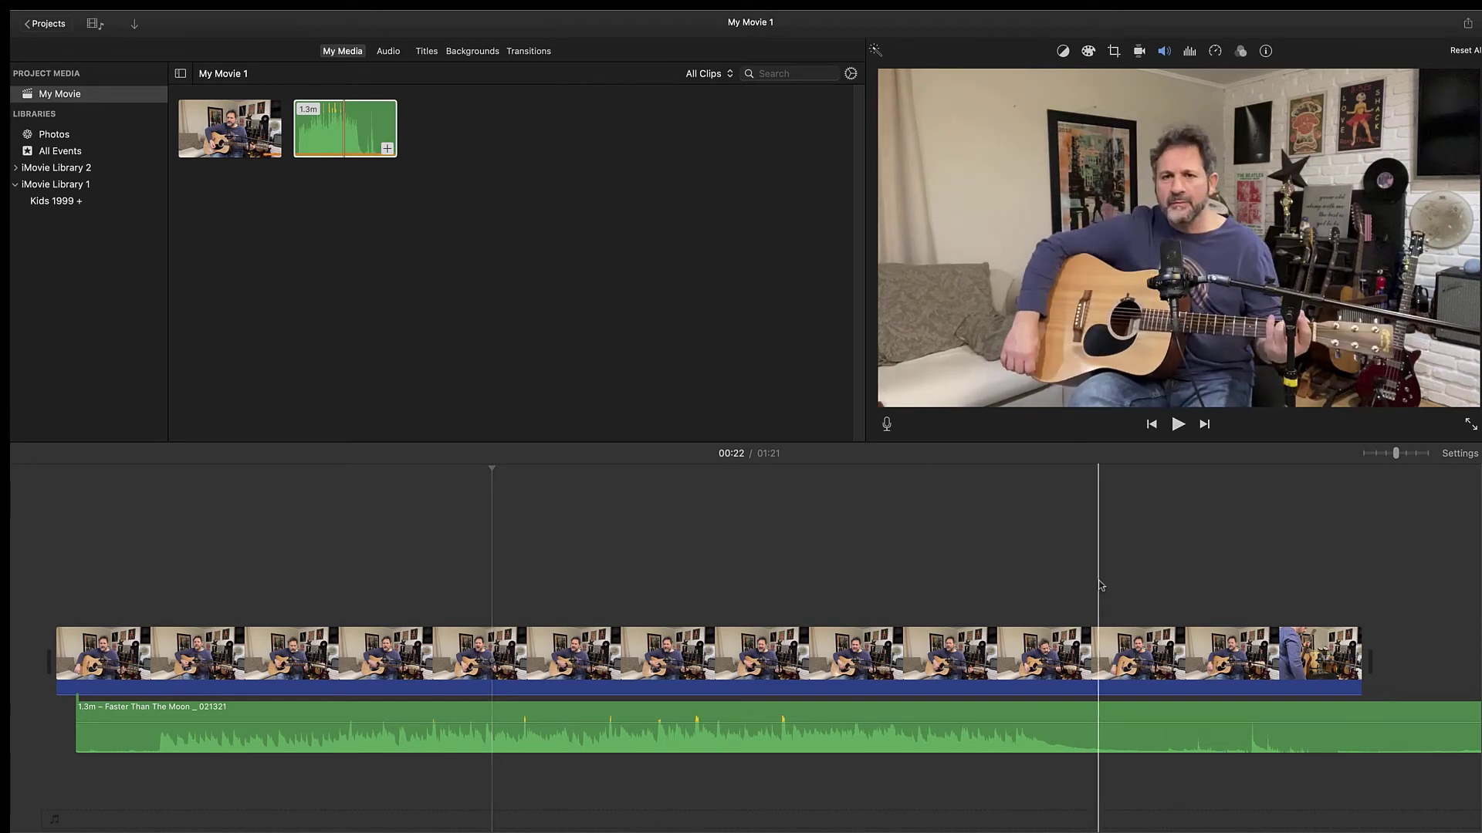
Step: Play from 00:49 to check that the video and music stay in sync
left_click(1014, 576)
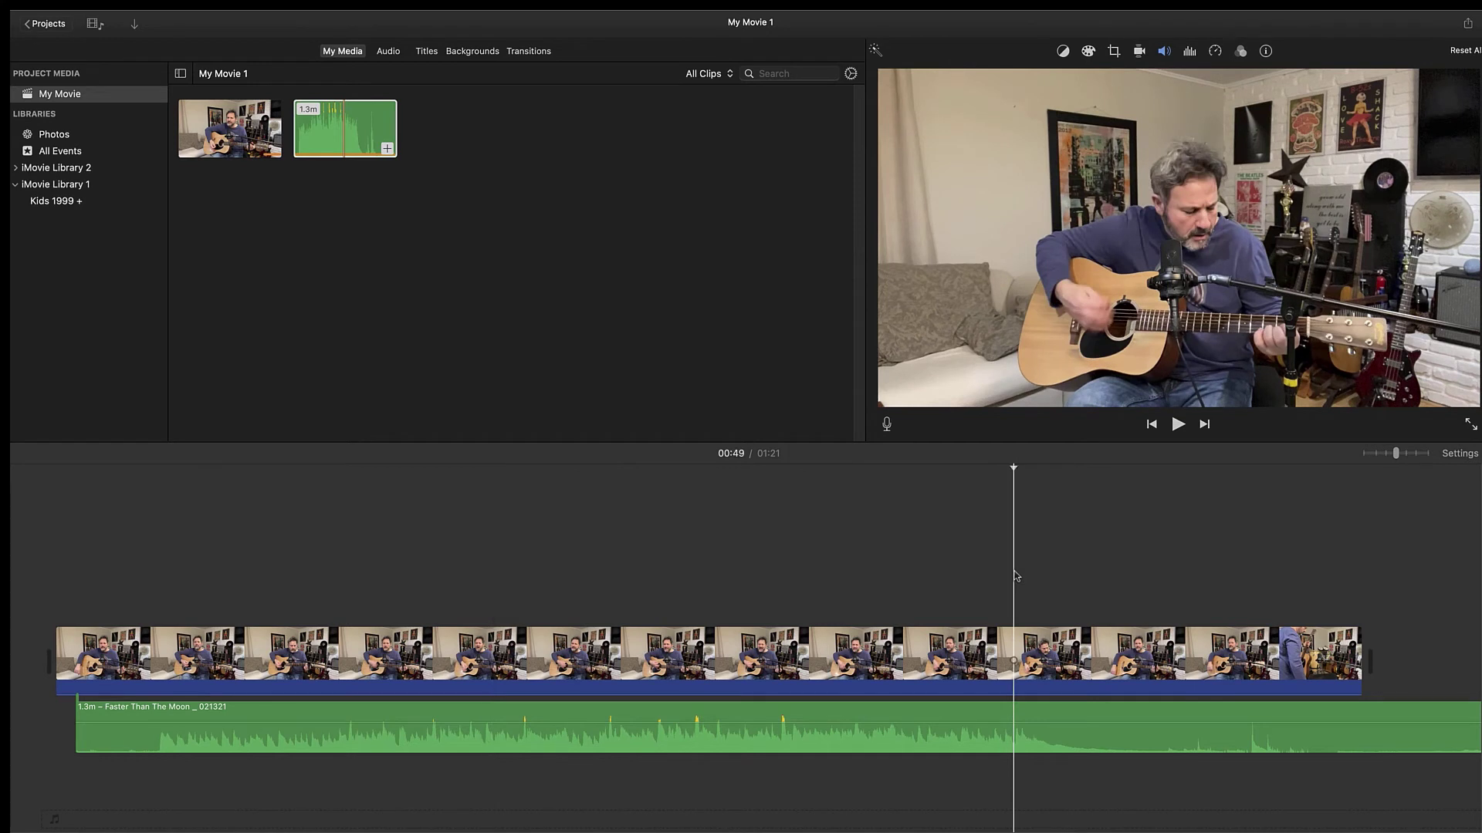
key("space")
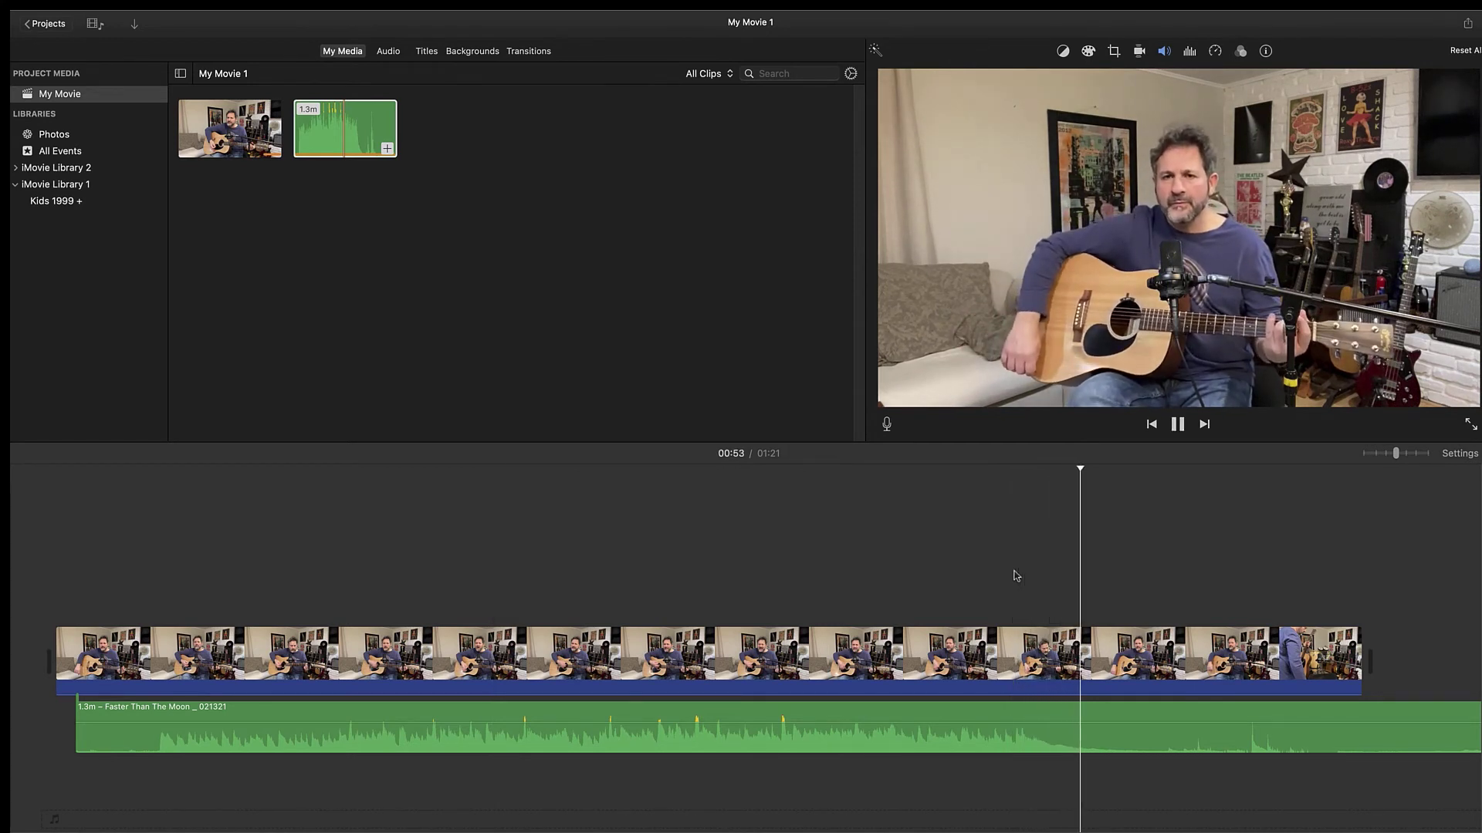
key("space")
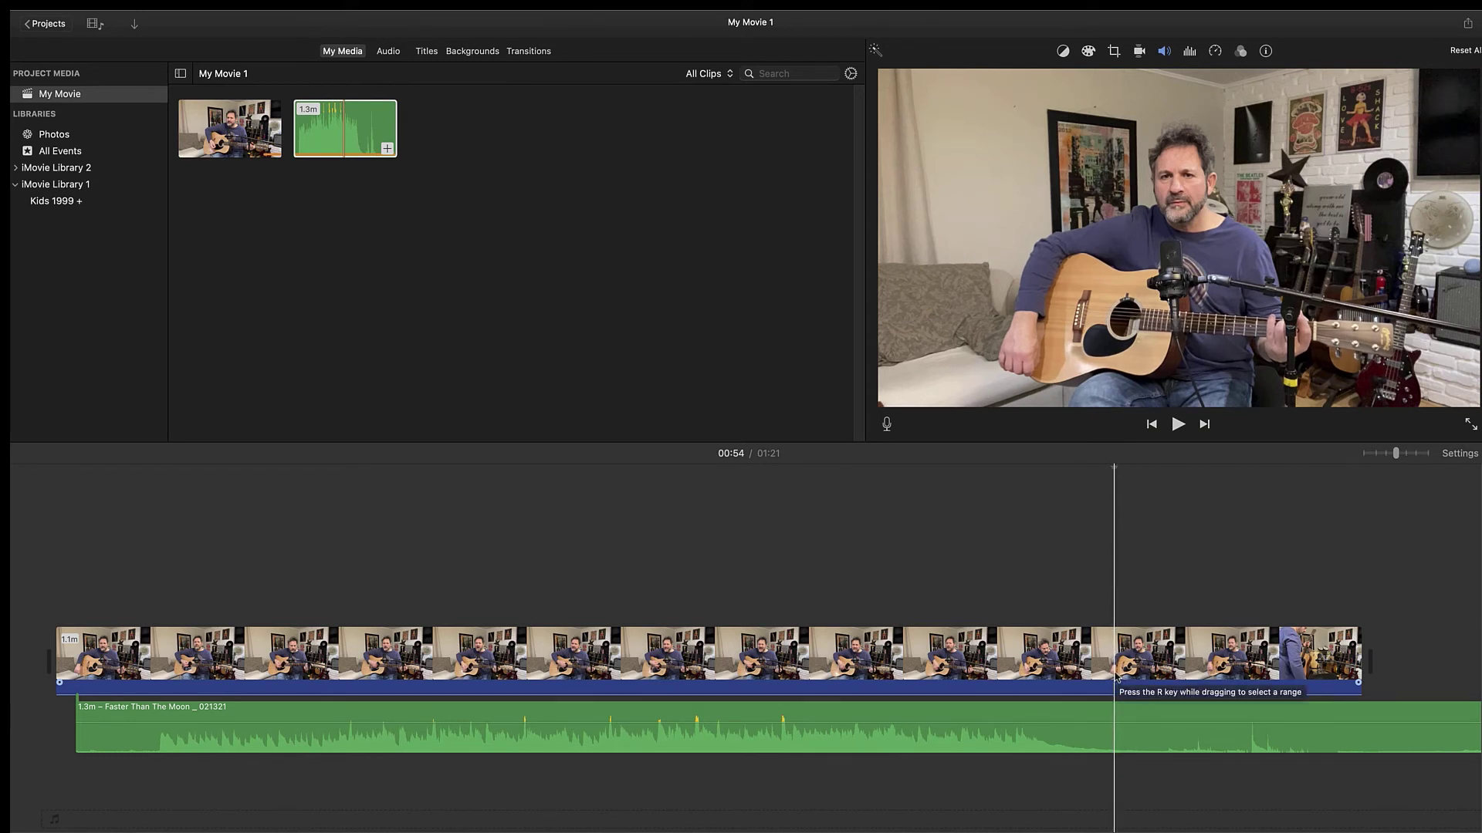
Step: Split the video clip at 00:54 and delete its leftover 12.8-second tail
right_click(1116, 676)
left_click(1135, 682)
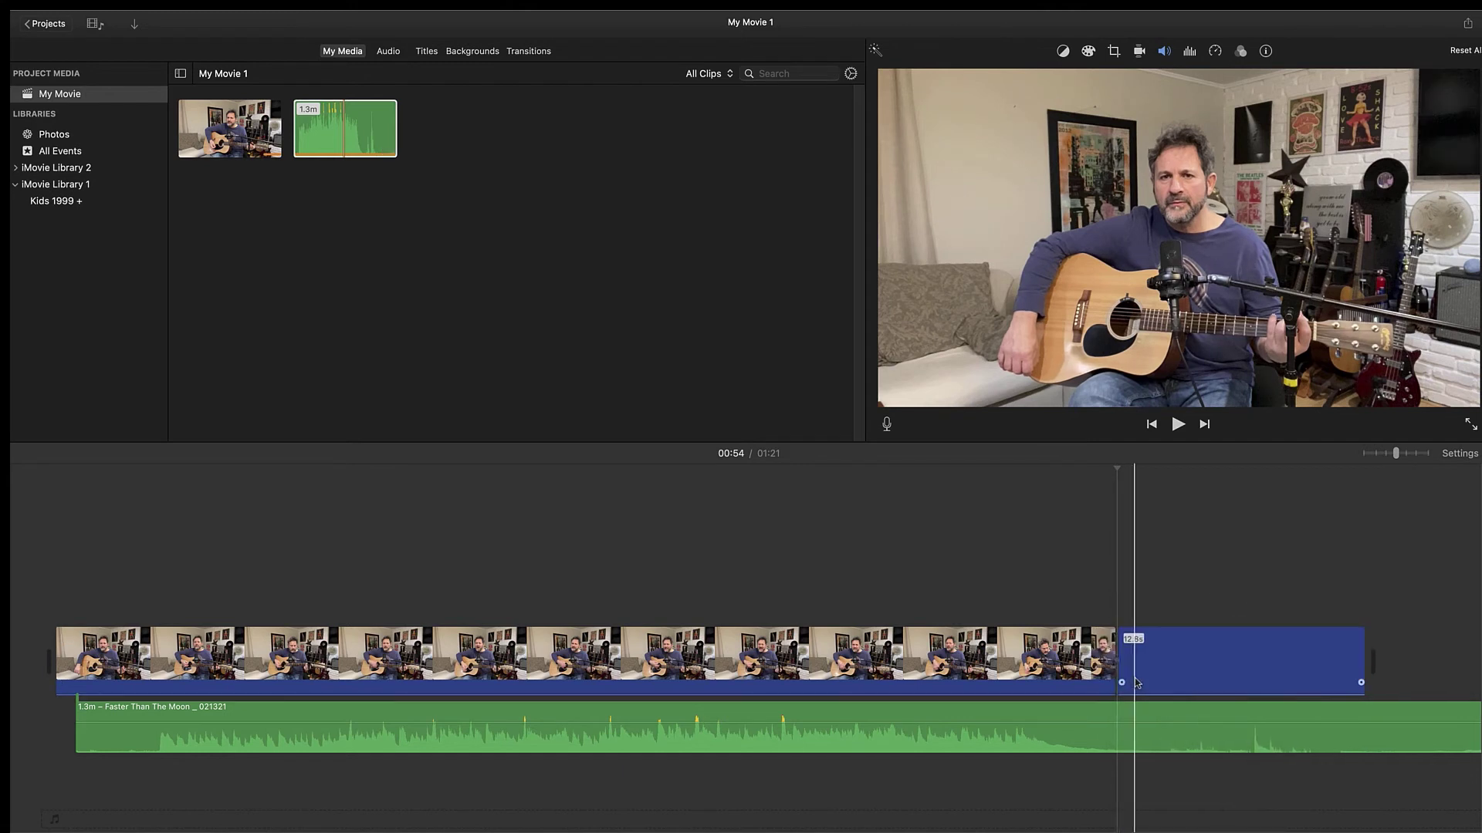
left_click(1148, 673)
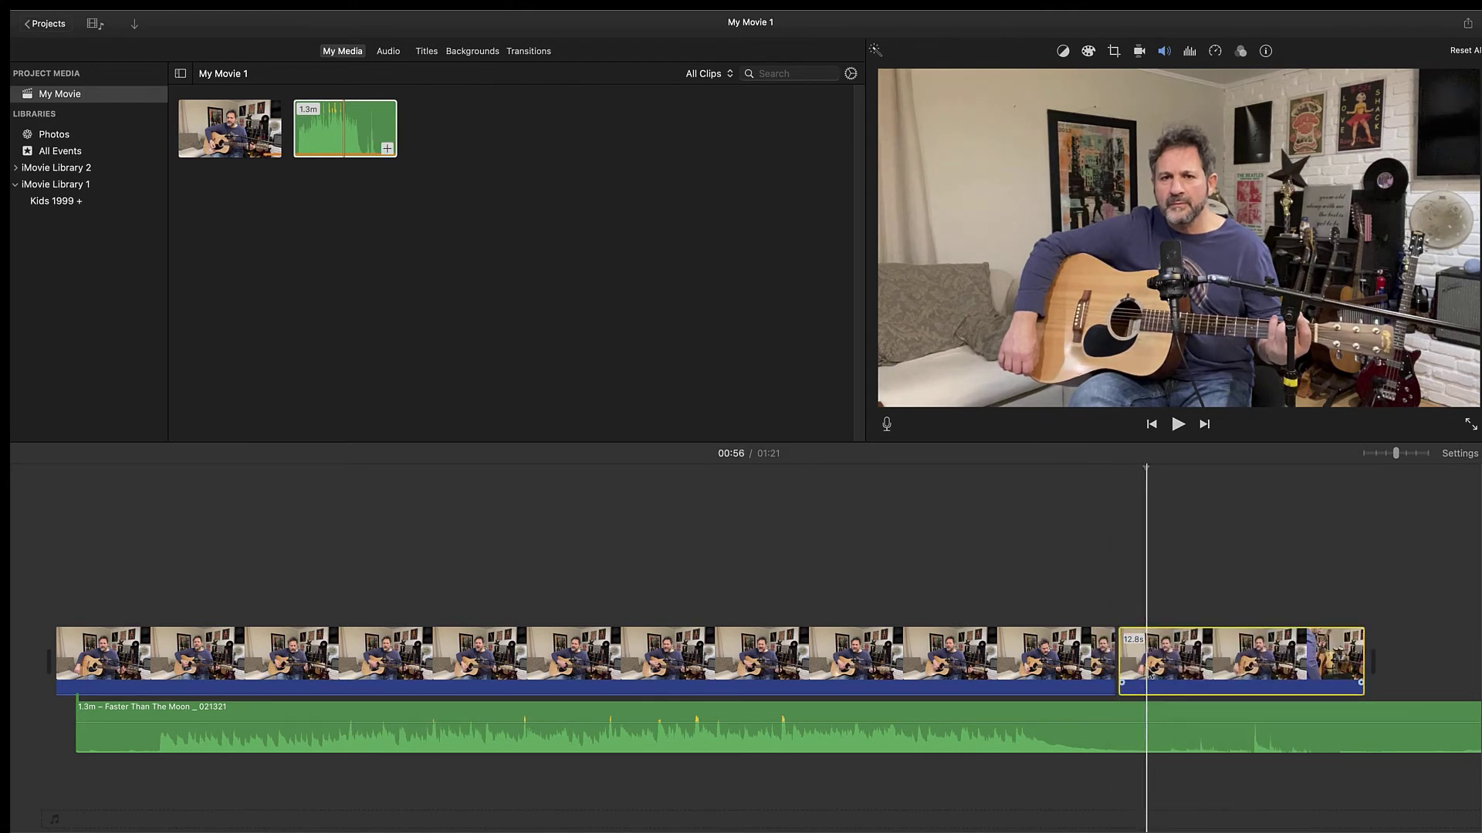
key("Delete")
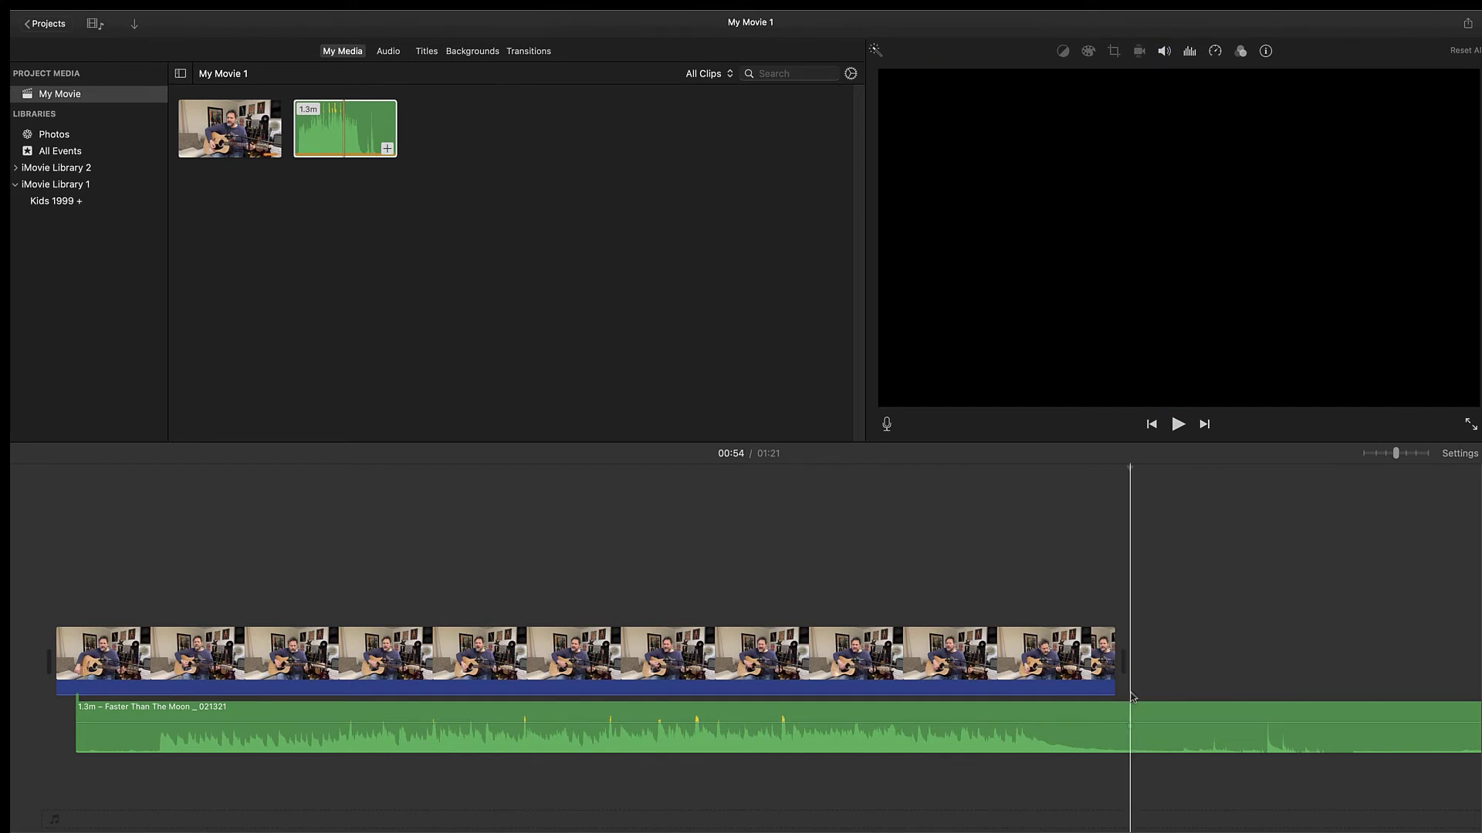
Step: Split the music at 00:54, delete the trailing 26.3-second piece, and preview the ending
left_click(1131, 751)
right_click(1132, 753)
left_click(1158, 686)
left_click(1164, 737)
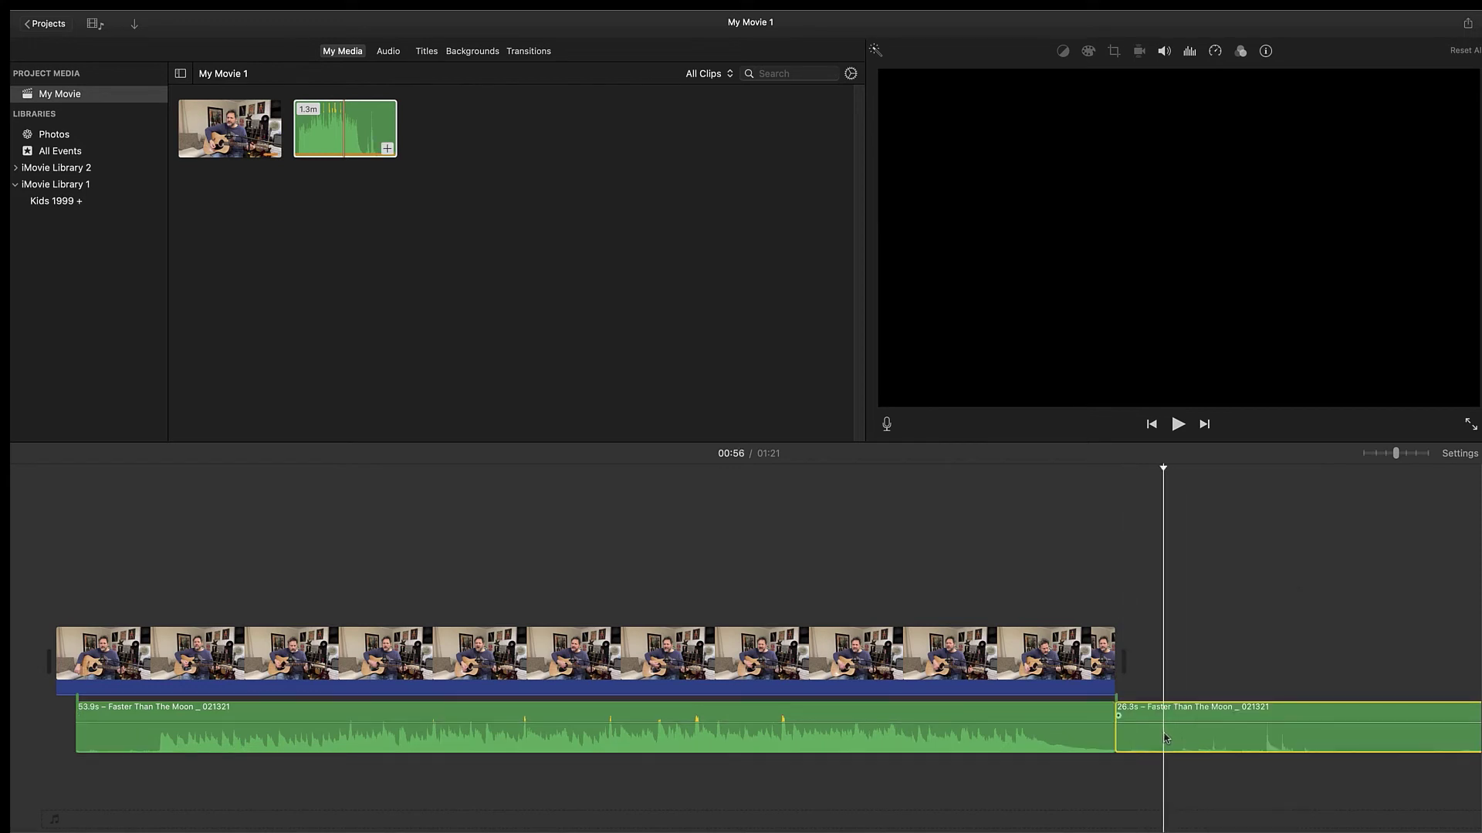
key("Delete")
key("space")
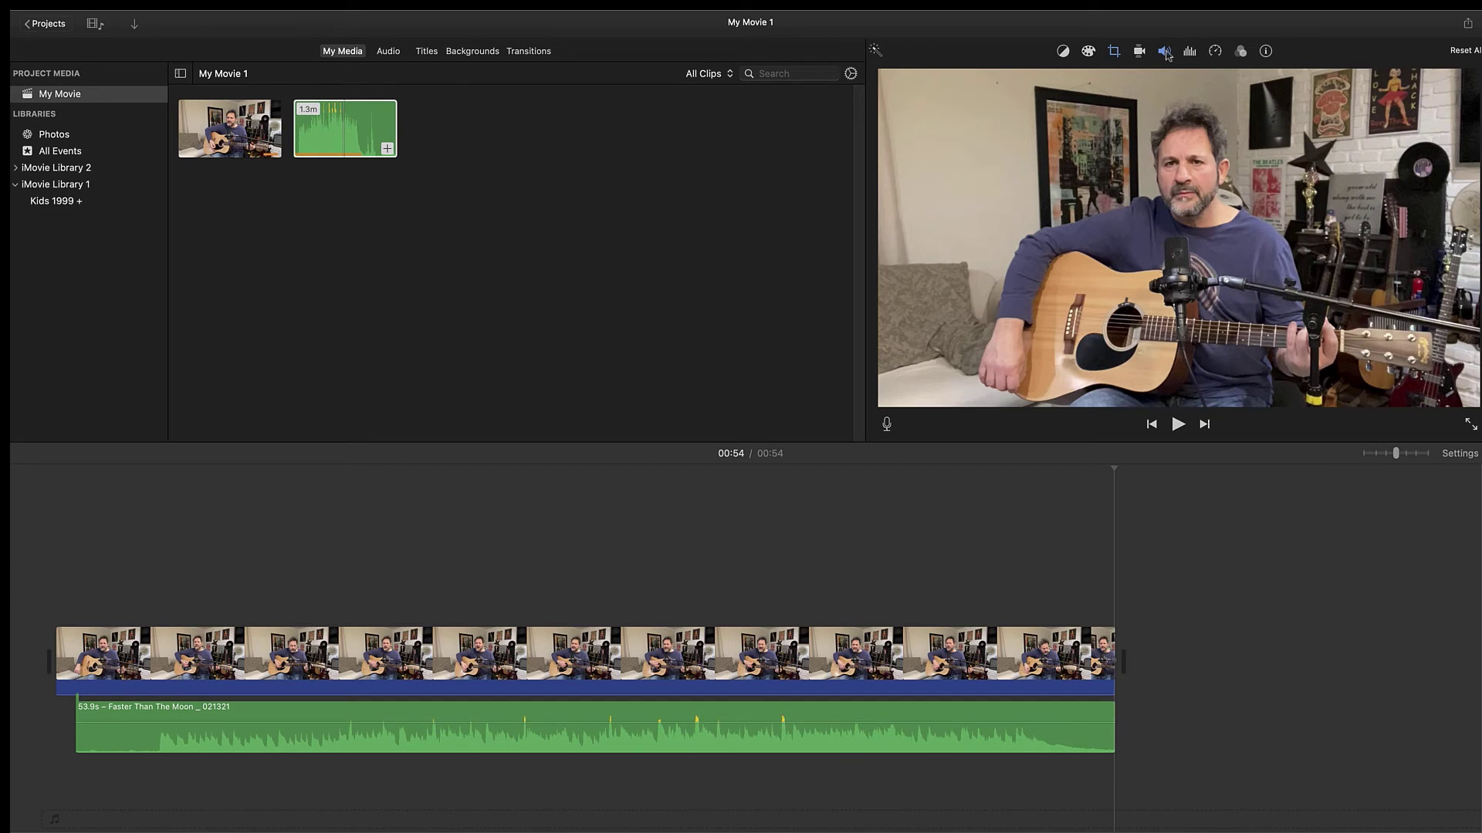
Step: Apply a Ken Burns crop with a smaller End frame centred on the guitarist
left_click(1114, 51)
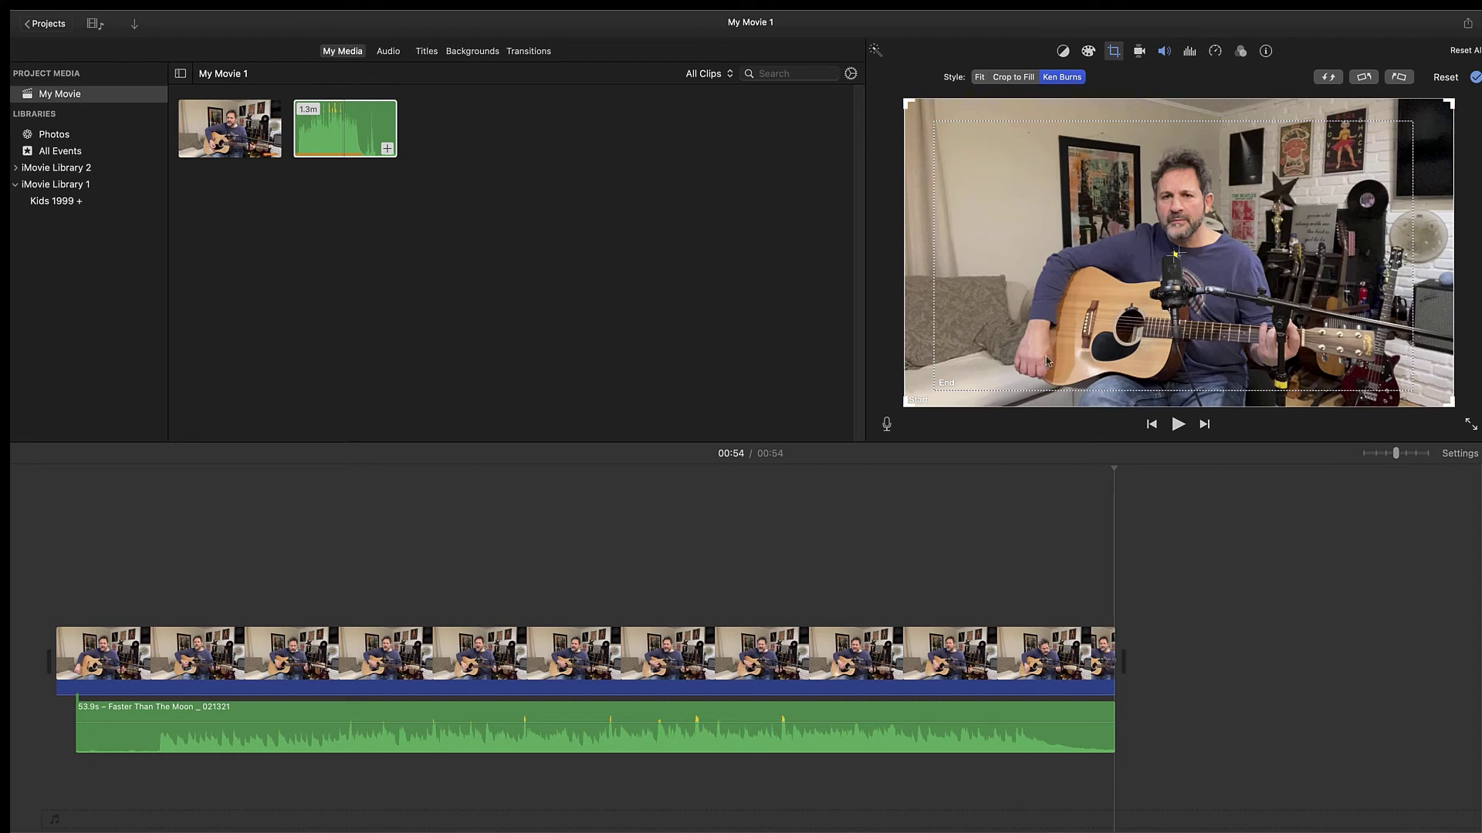
left_click(935, 390)
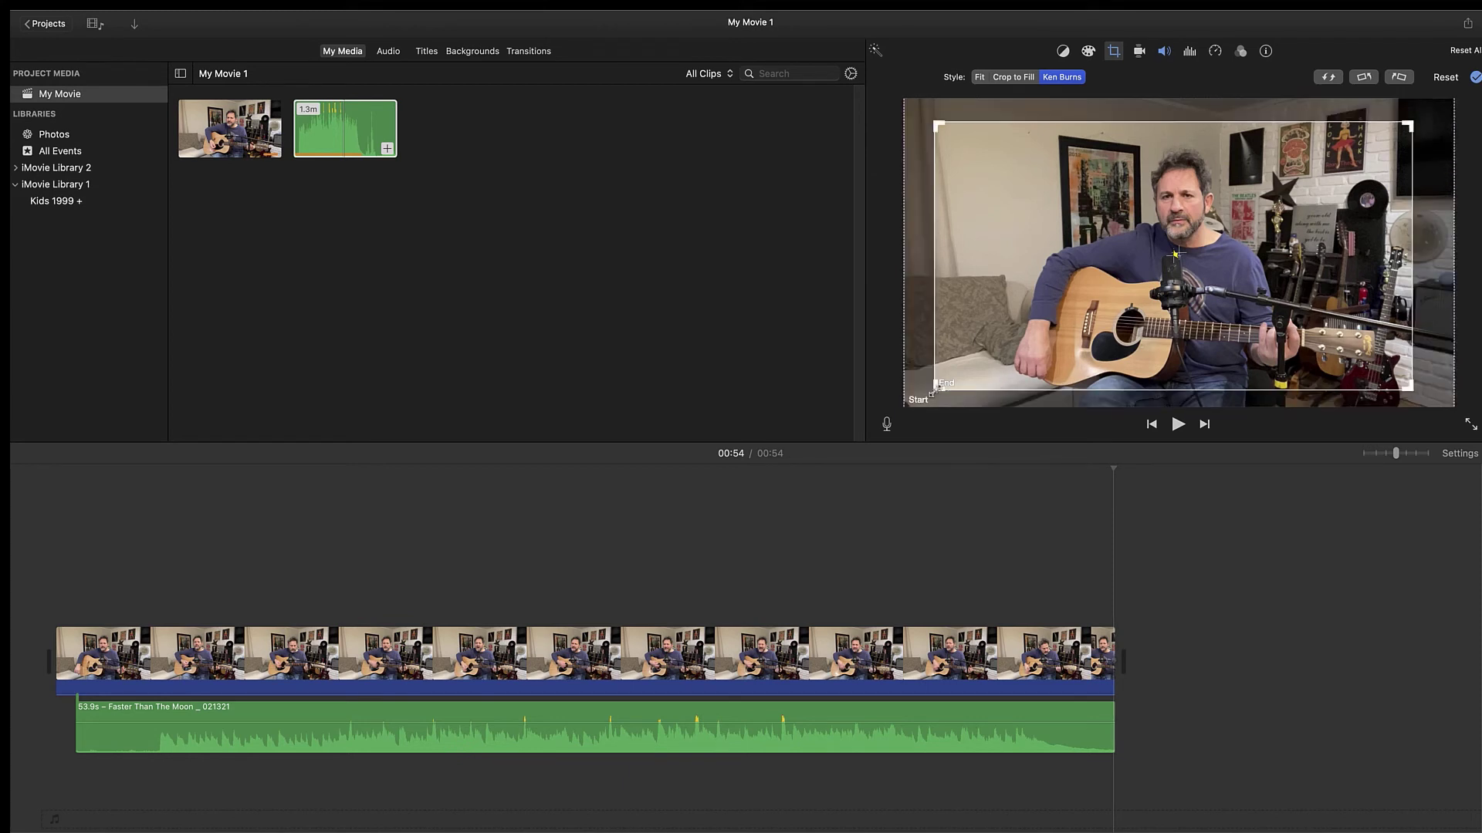
left_click_drag(933, 391, 970, 390)
left_click_drag(1185, 324, 1168, 337)
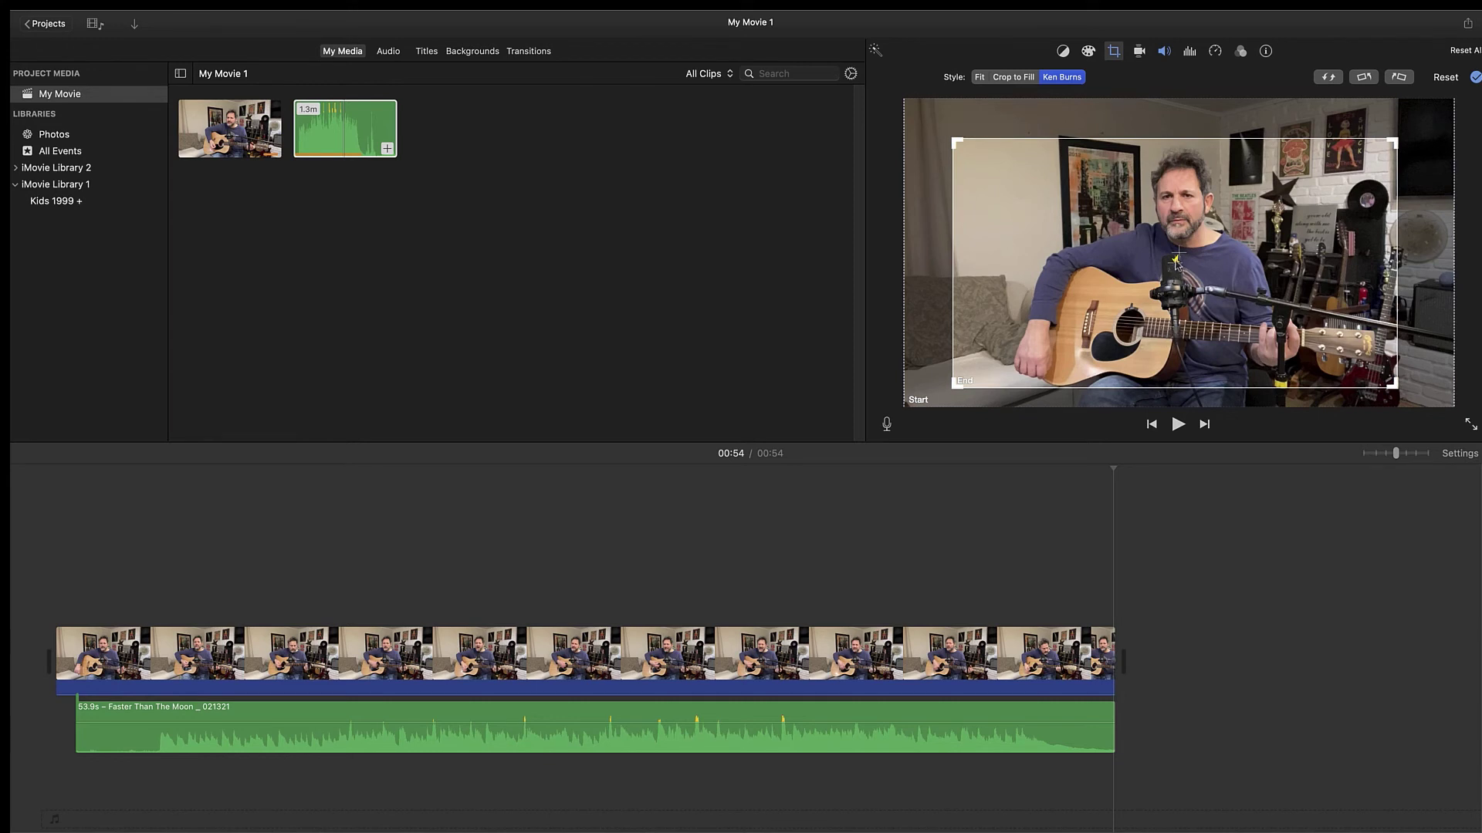
left_click_drag(1176, 262, 1147, 319)
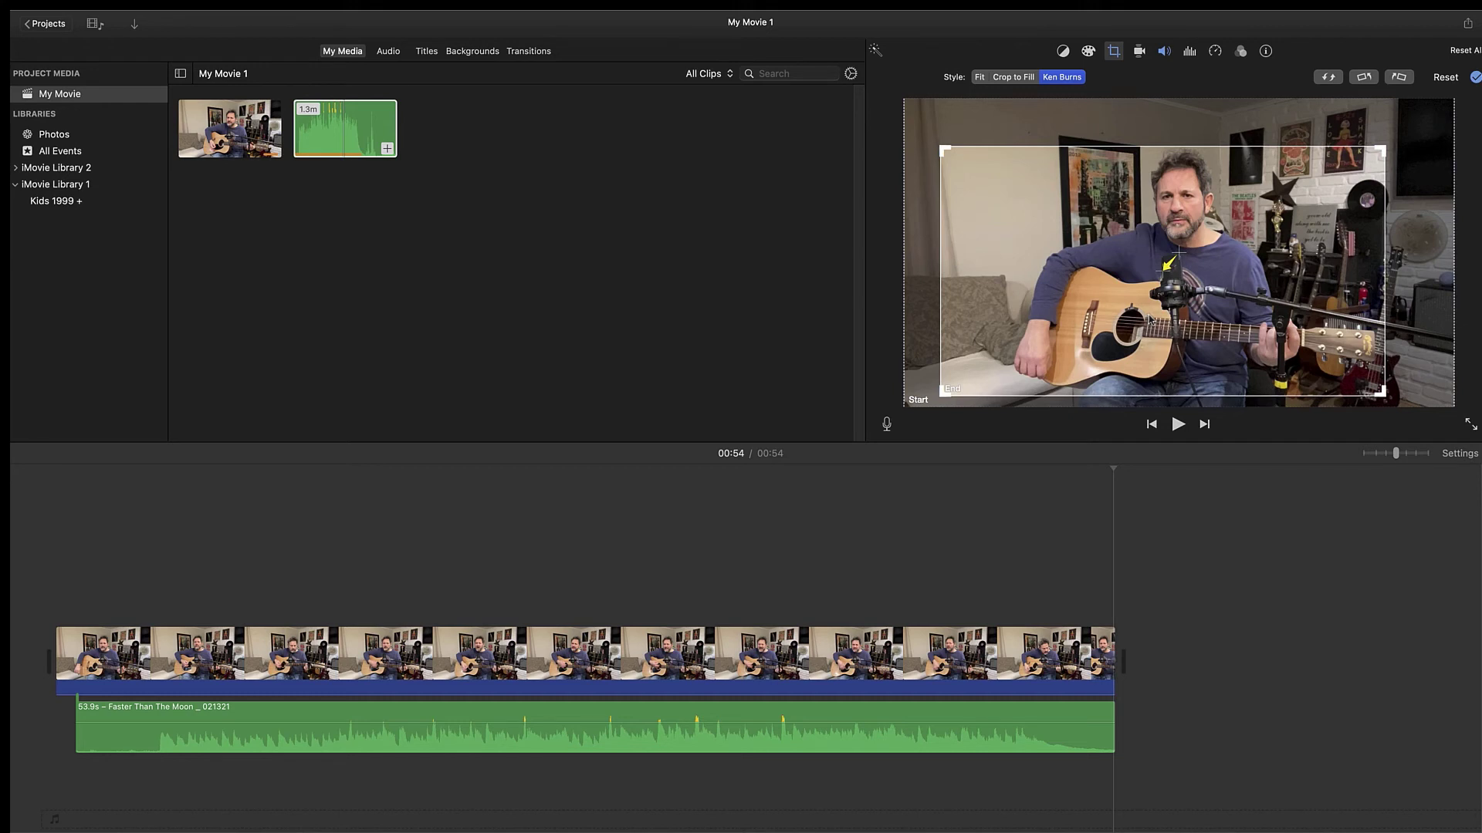
key("Return")
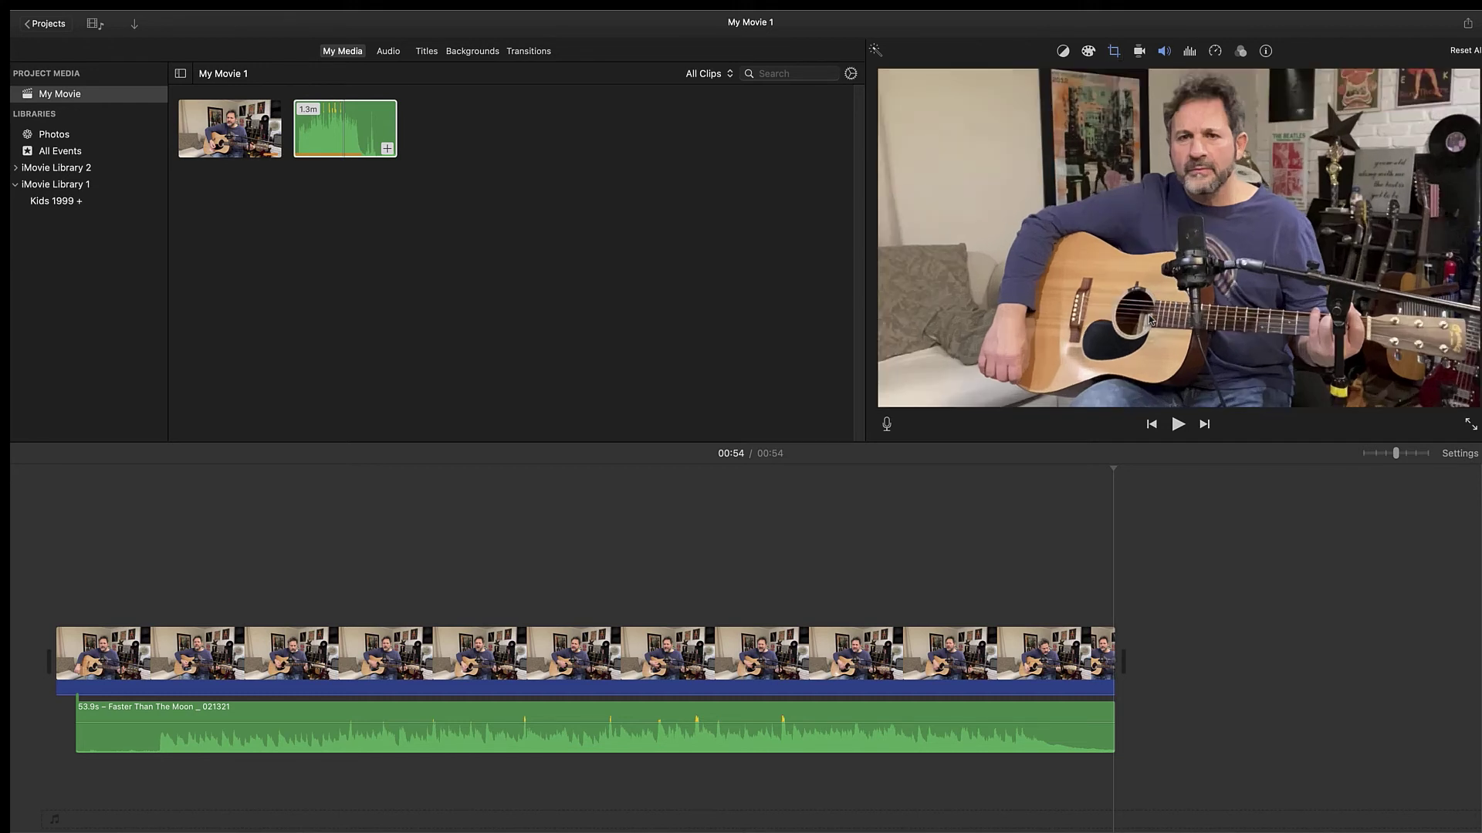
Step: Try the Comic Ink and Vignette clip filters, then settle on Aged Film
left_click(1242, 53)
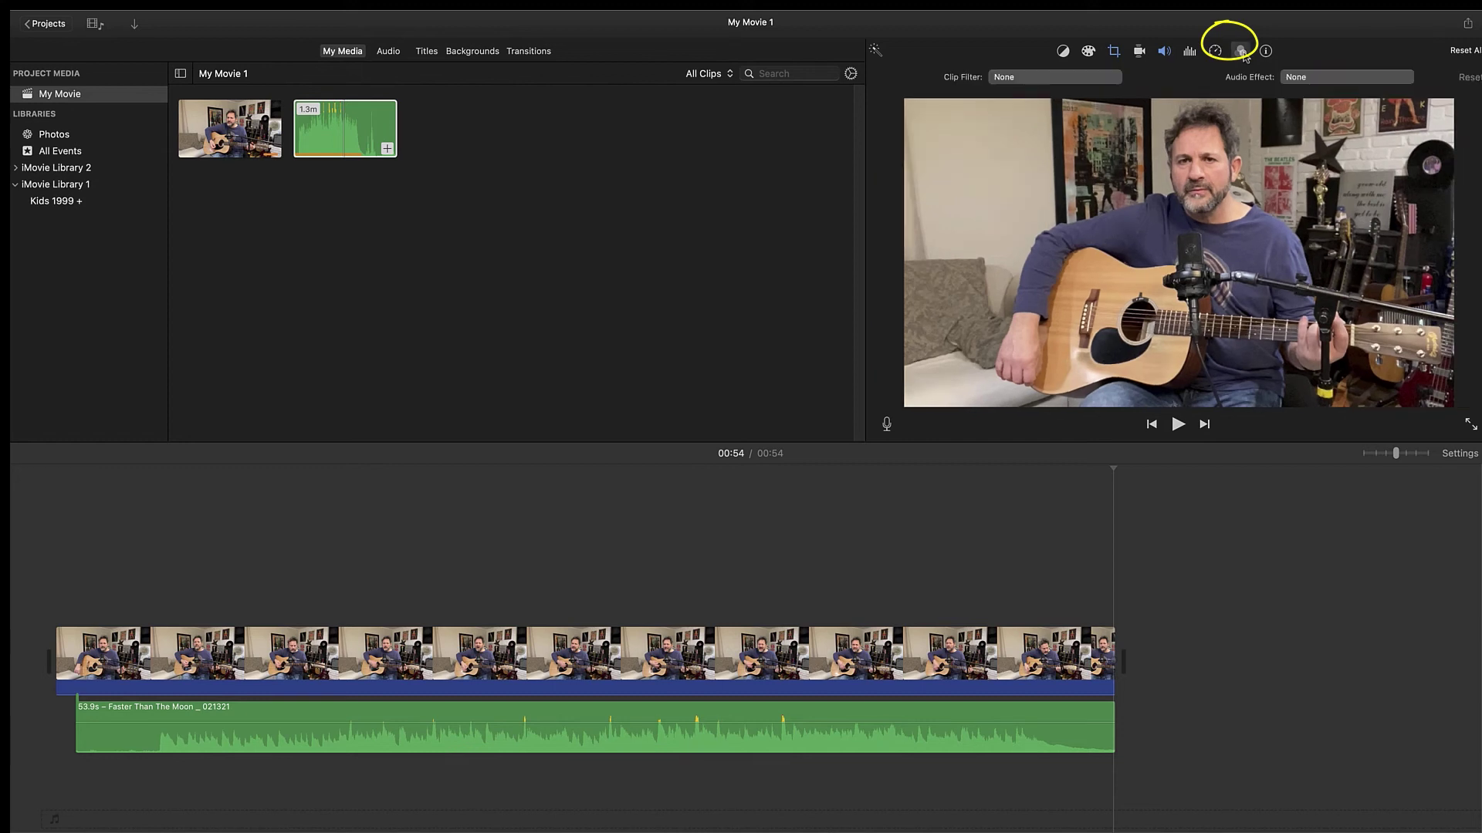
left_click(1031, 81)
left_click(932, 426)
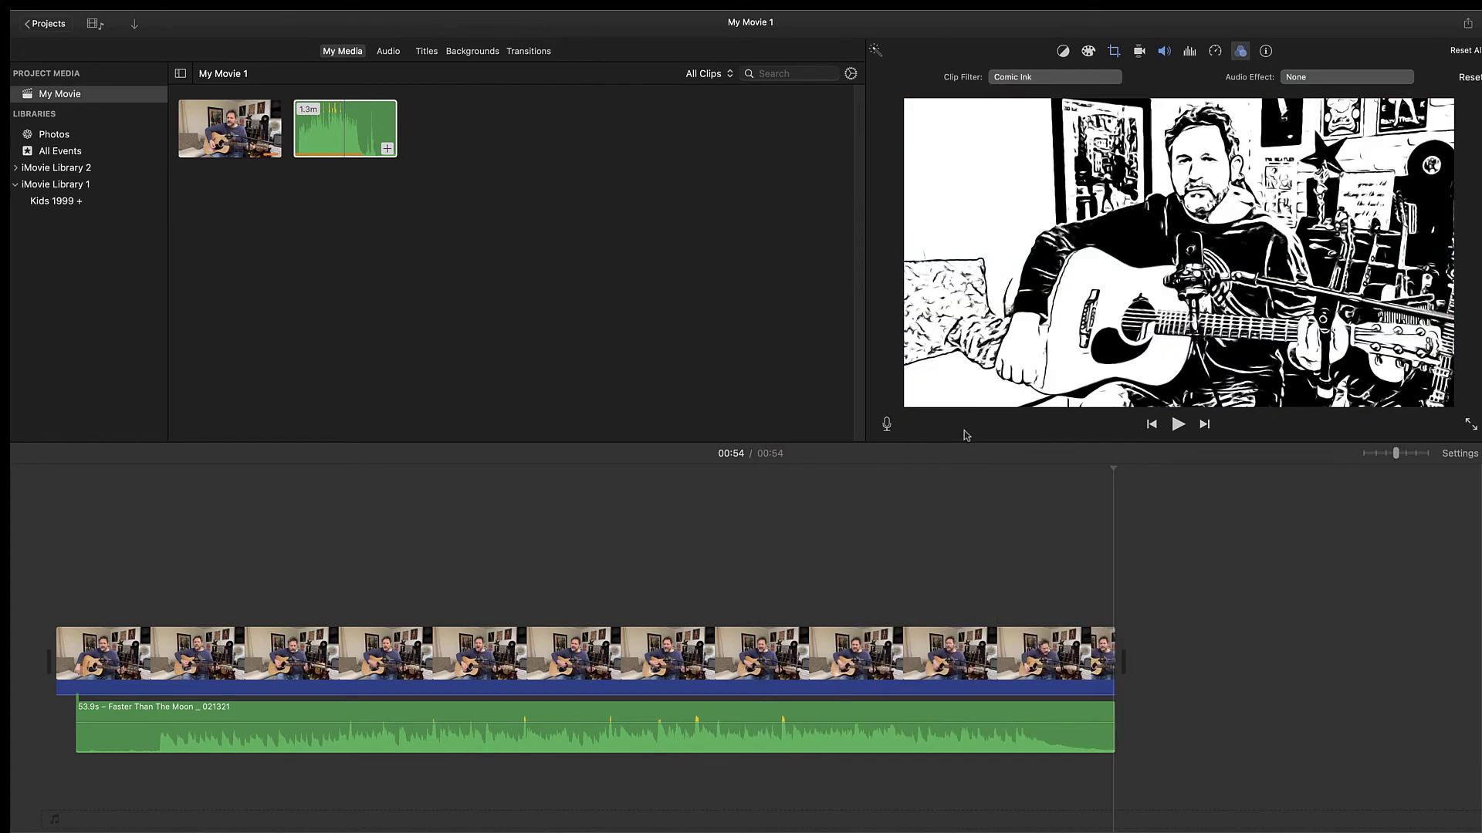
left_click(1031, 80)
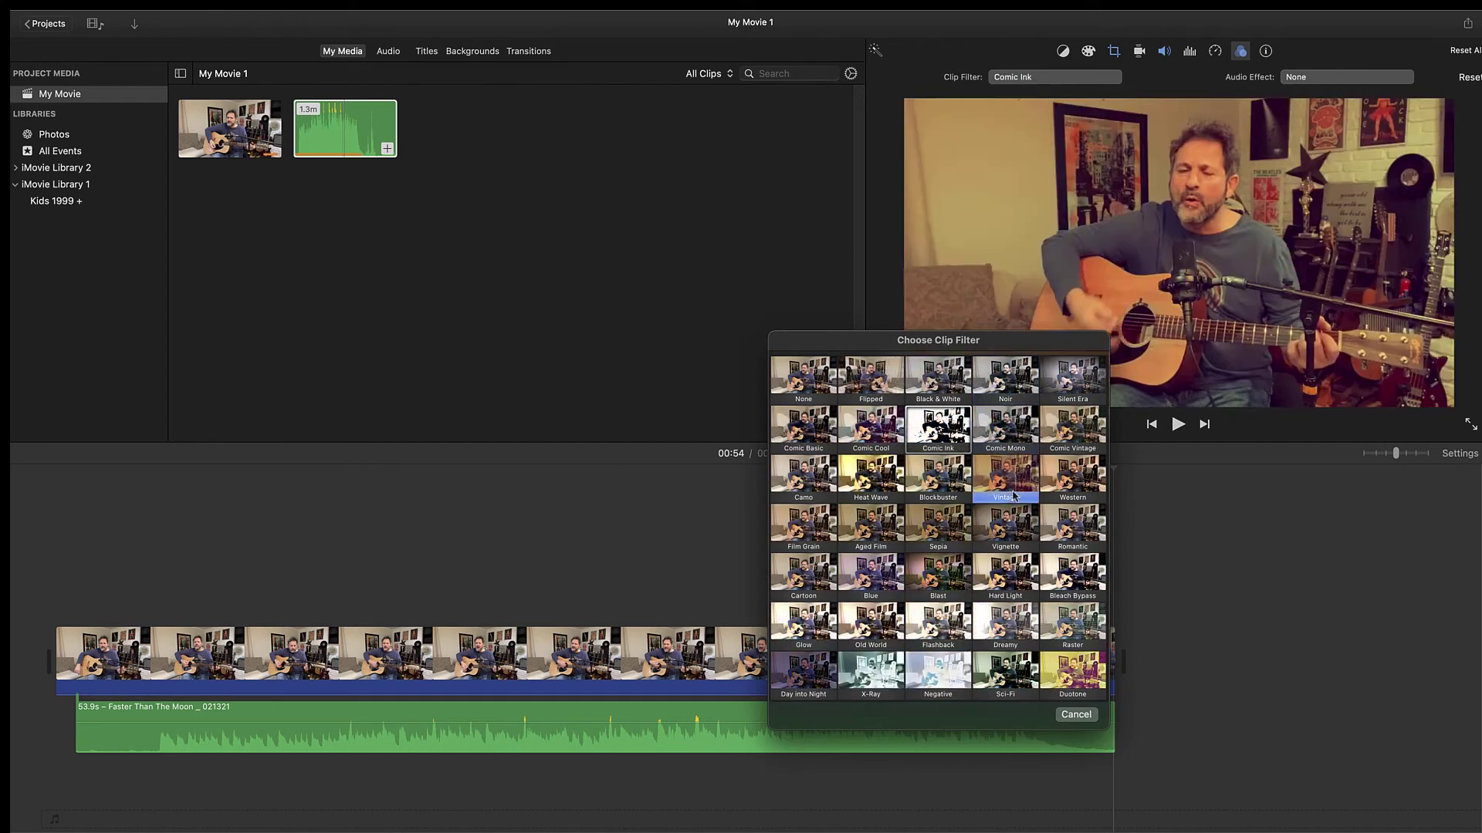
left_click(1007, 534)
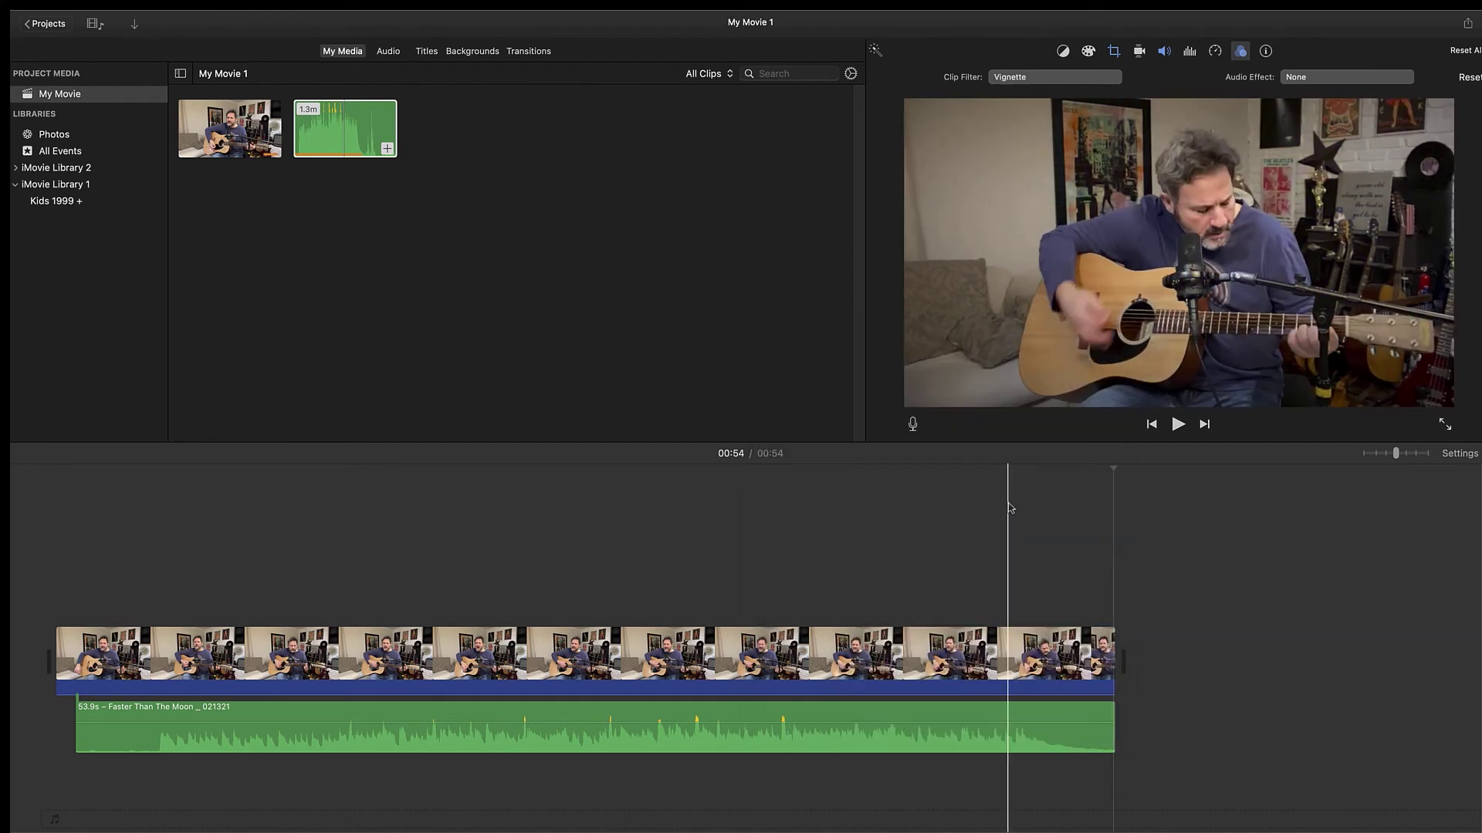
left_click(1034, 79)
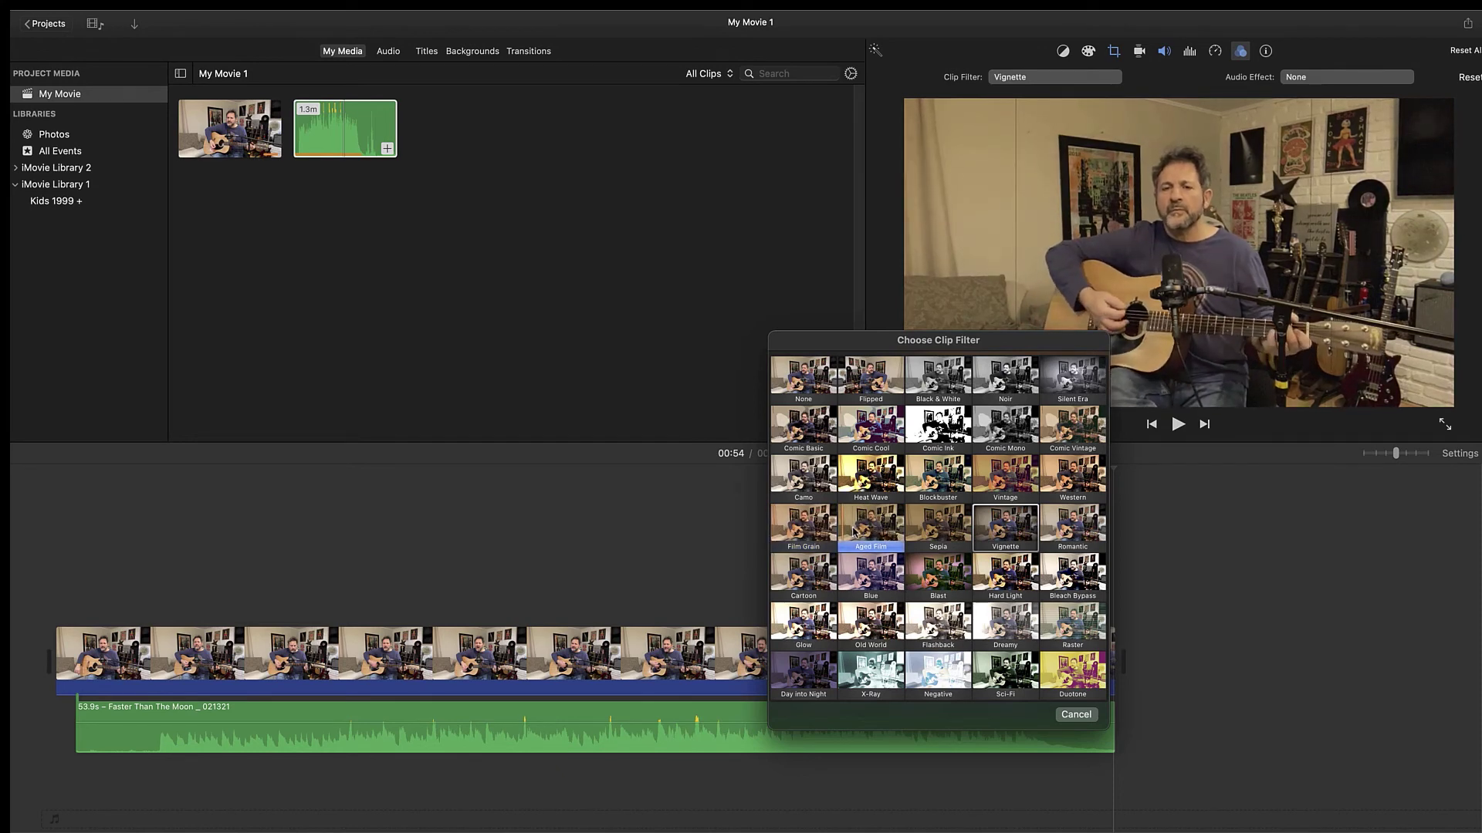
left_click(854, 533)
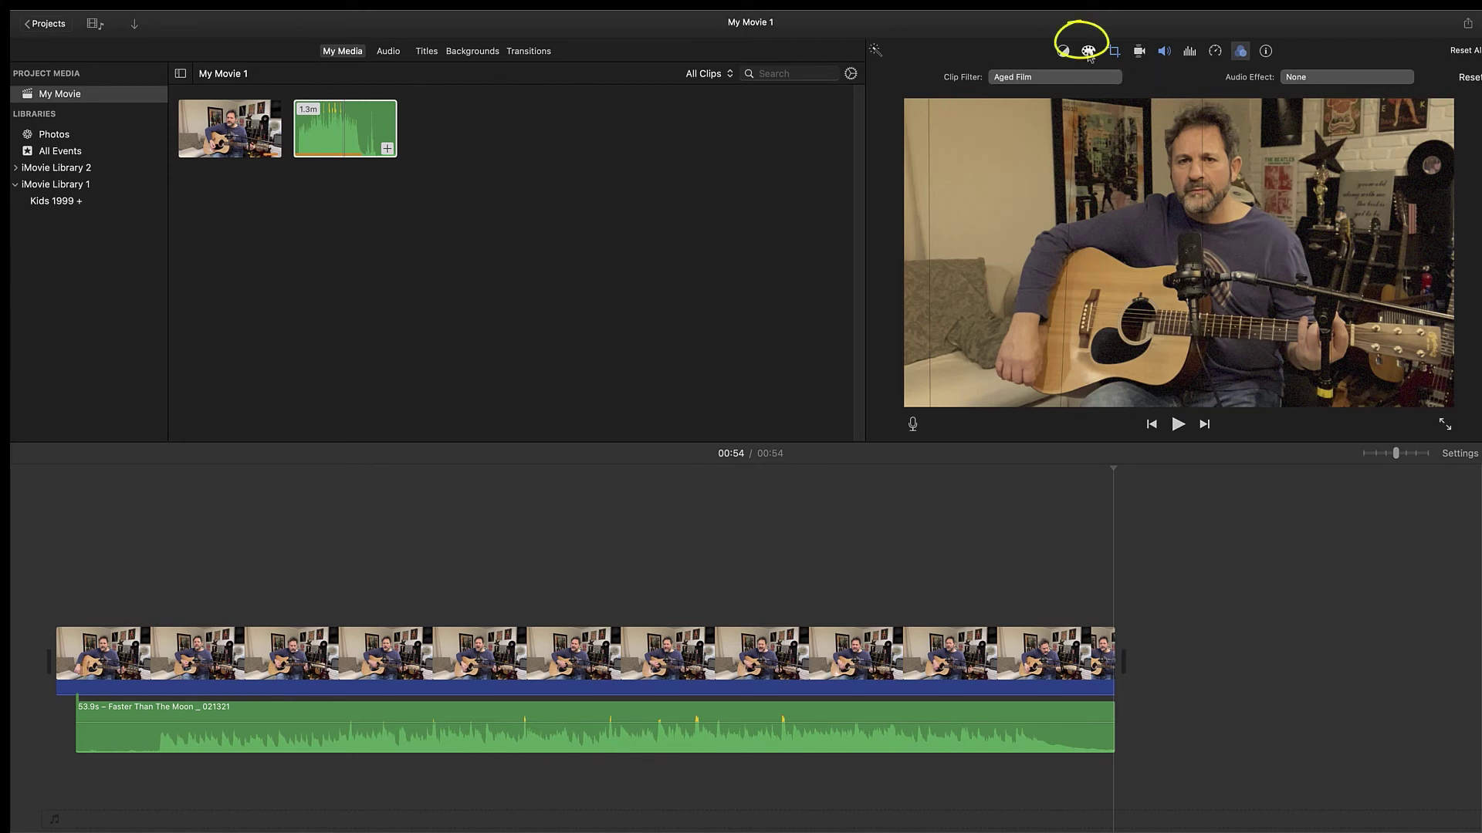
left_click(1088, 52)
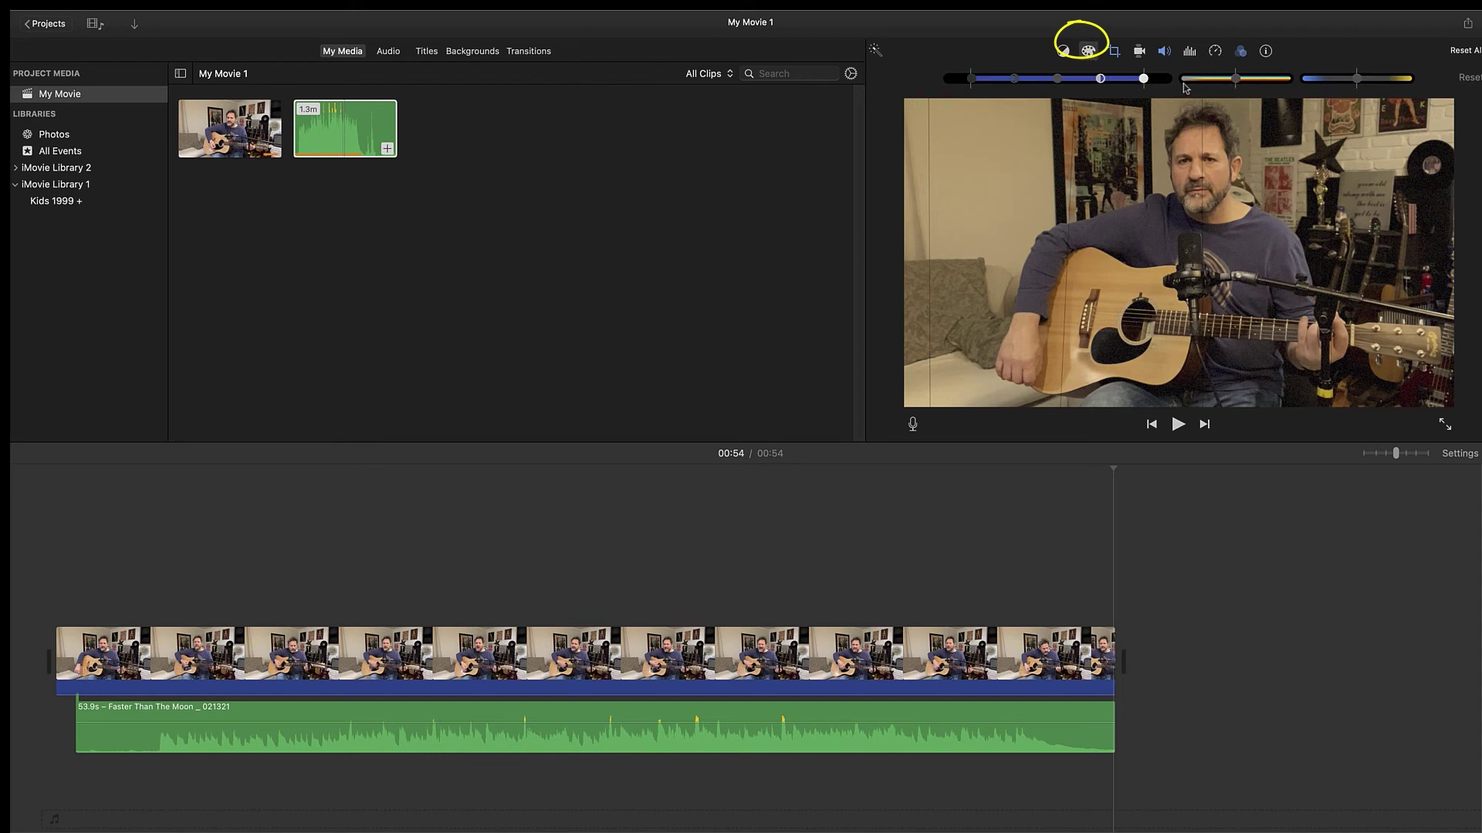
Step: Adjust the clip's shadows and highlights, warm the temperature, and slightly reduce saturation
mouse_move(1143, 85)
left_mouse_down()
mouse_move(1120, 93)
mouse_move(1160, 85)
left_mouse_up()
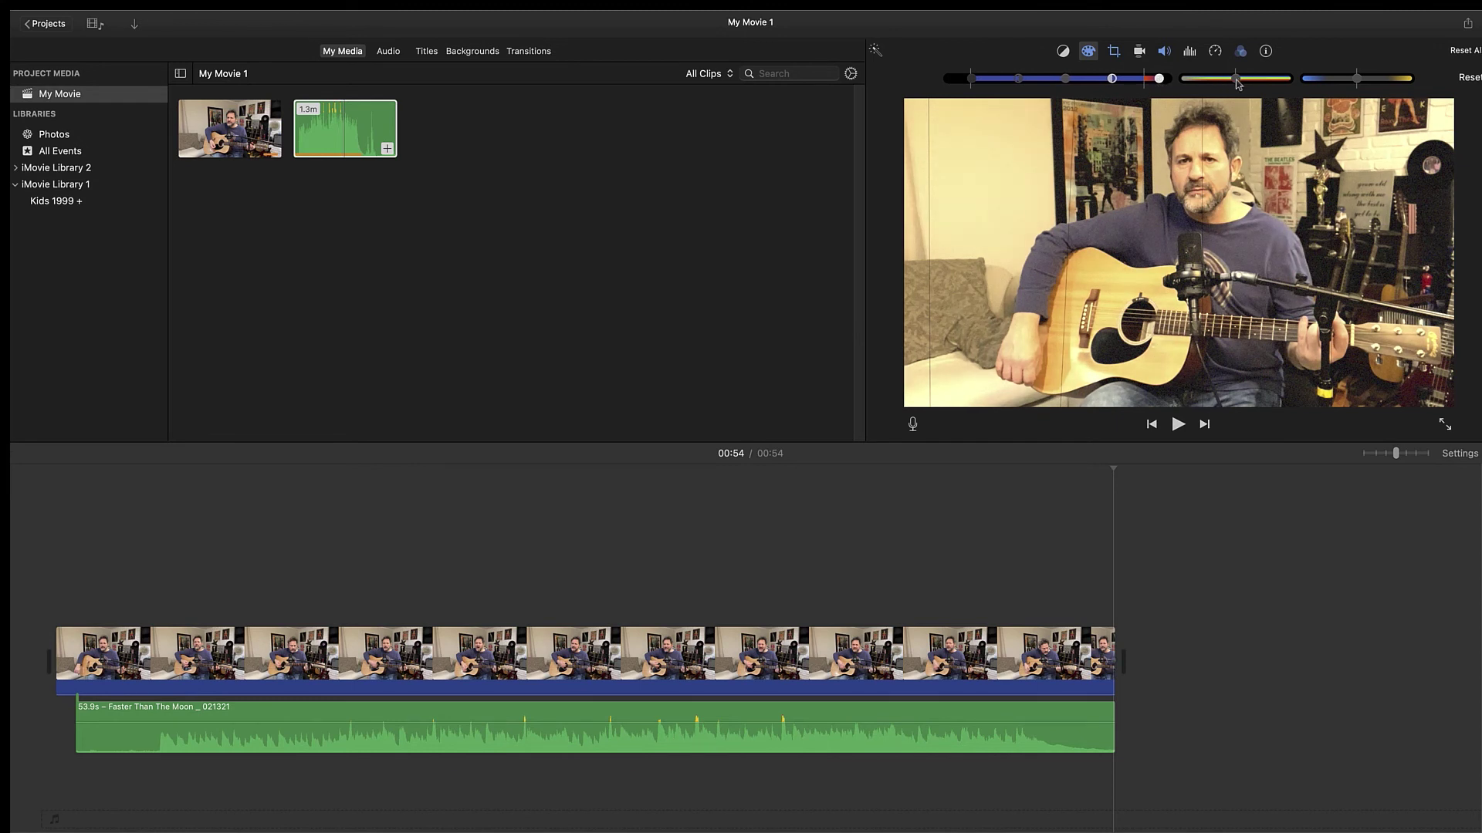
mouse_move(1236, 84)
left_mouse_down()
mouse_move(1220, 84)
mouse_move(1240, 89)
left_mouse_up()
mouse_move(1350, 85)
left_mouse_down()
mouse_move(1373, 88)
mouse_move(1350, 88)
left_mouse_up()
left_click_drag(1242, 84, 1279, 83)
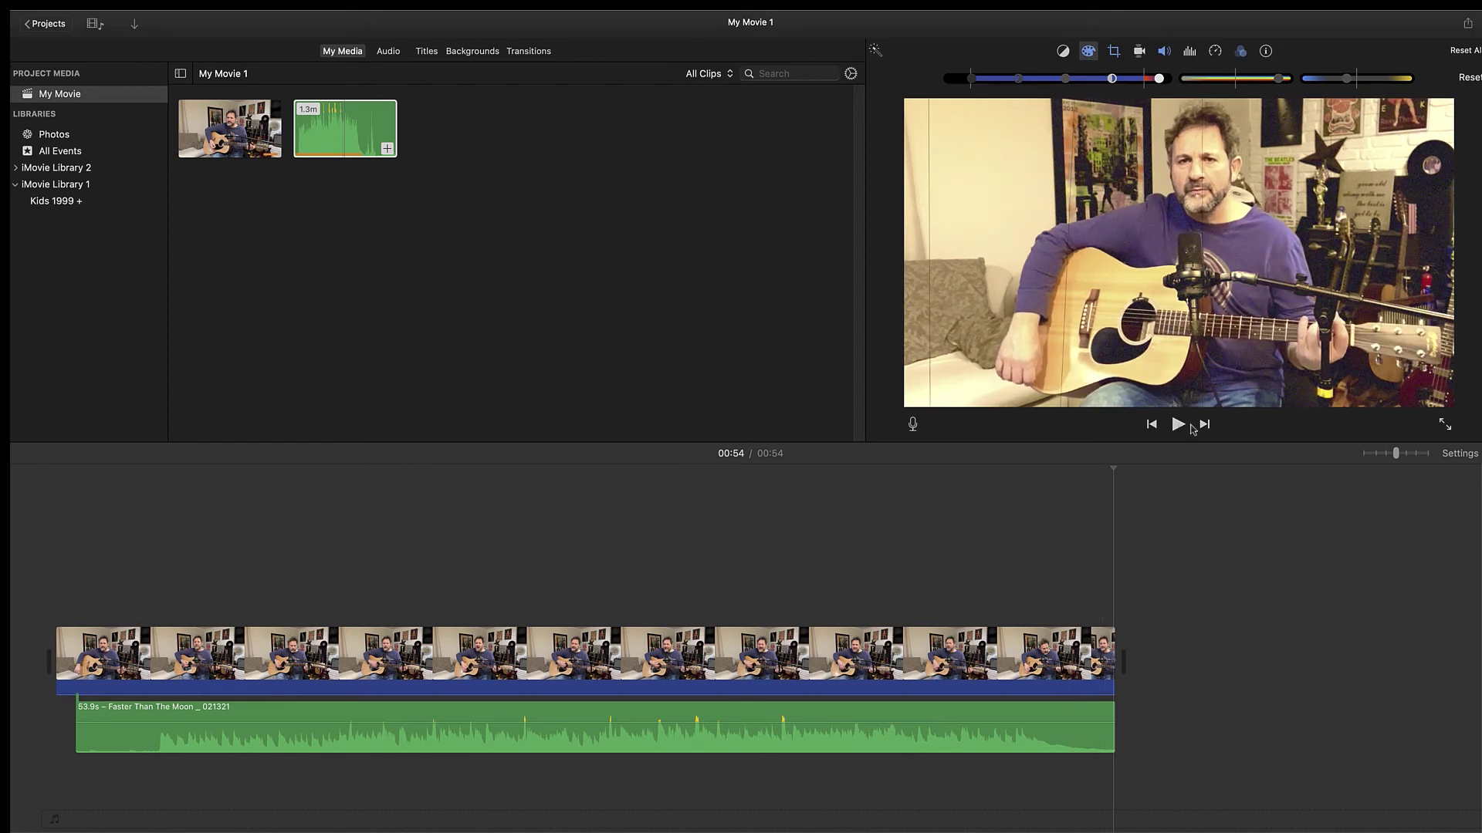
left_click(791, 468)
Step: Preview from around 00:37, drag the temperature slider slightly cooler, and replay
key("space")
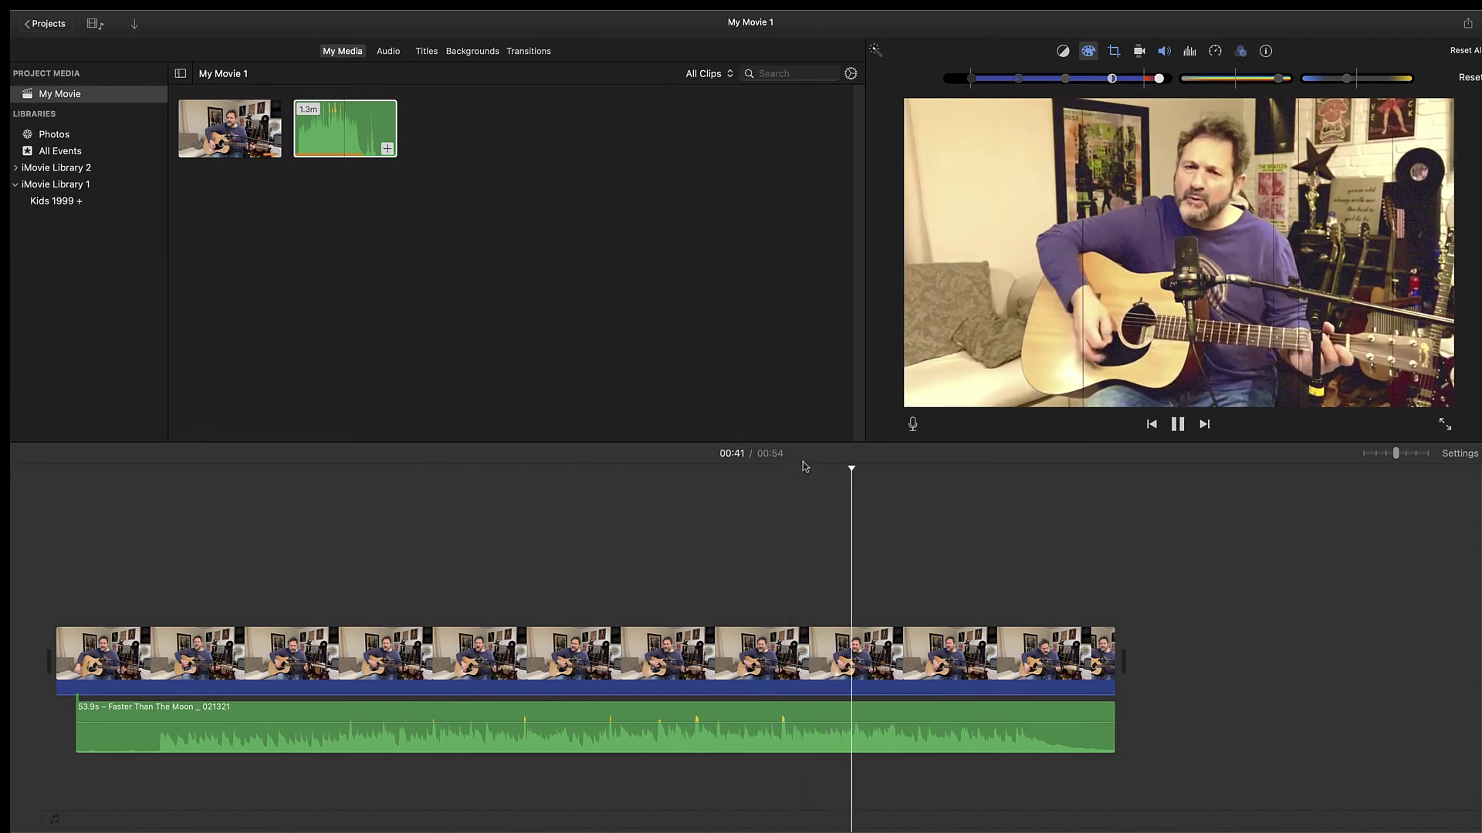
key("space")
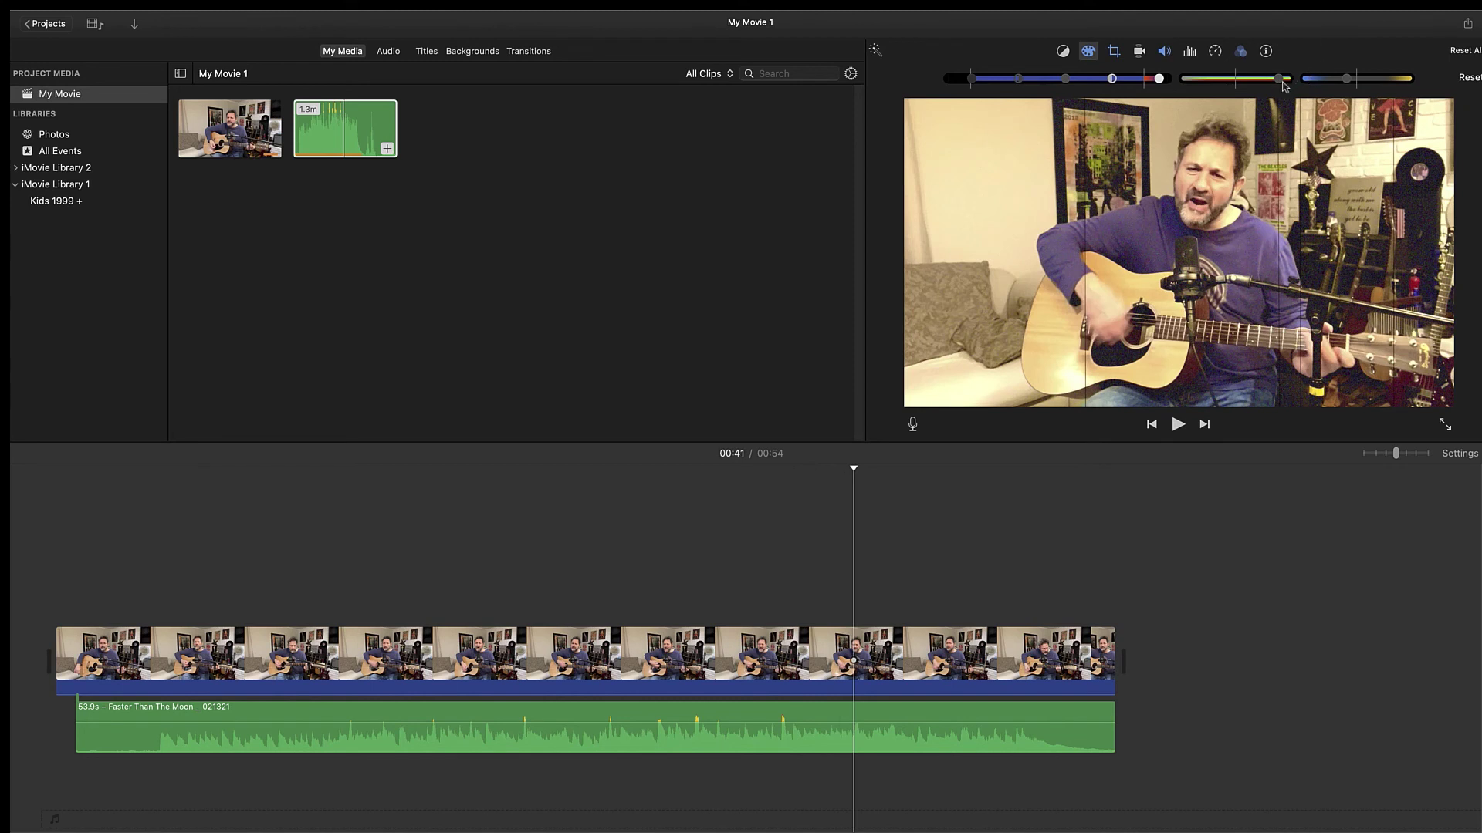
left_click_drag(1278, 80, 1239, 85)
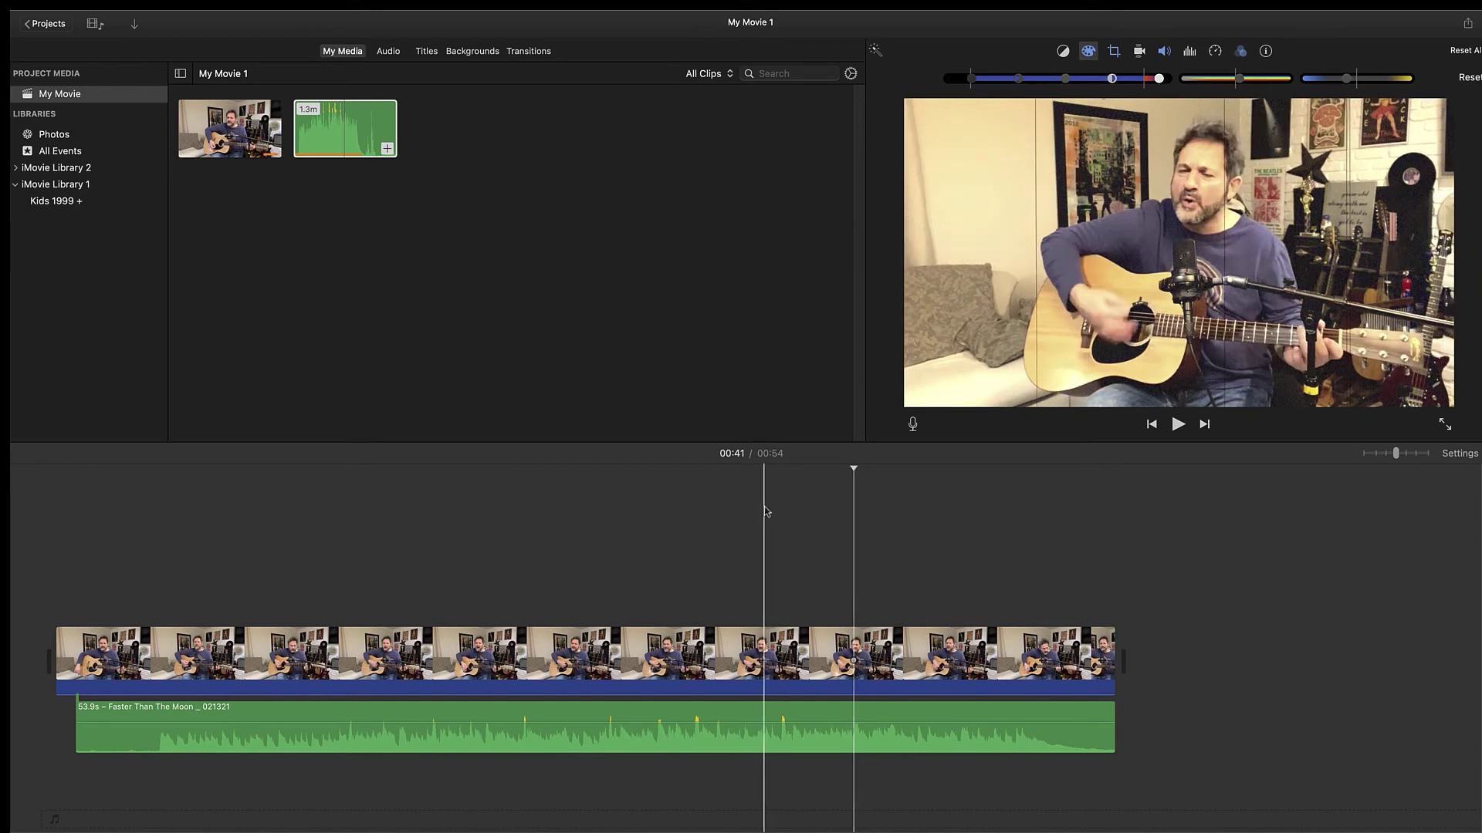
key("space")
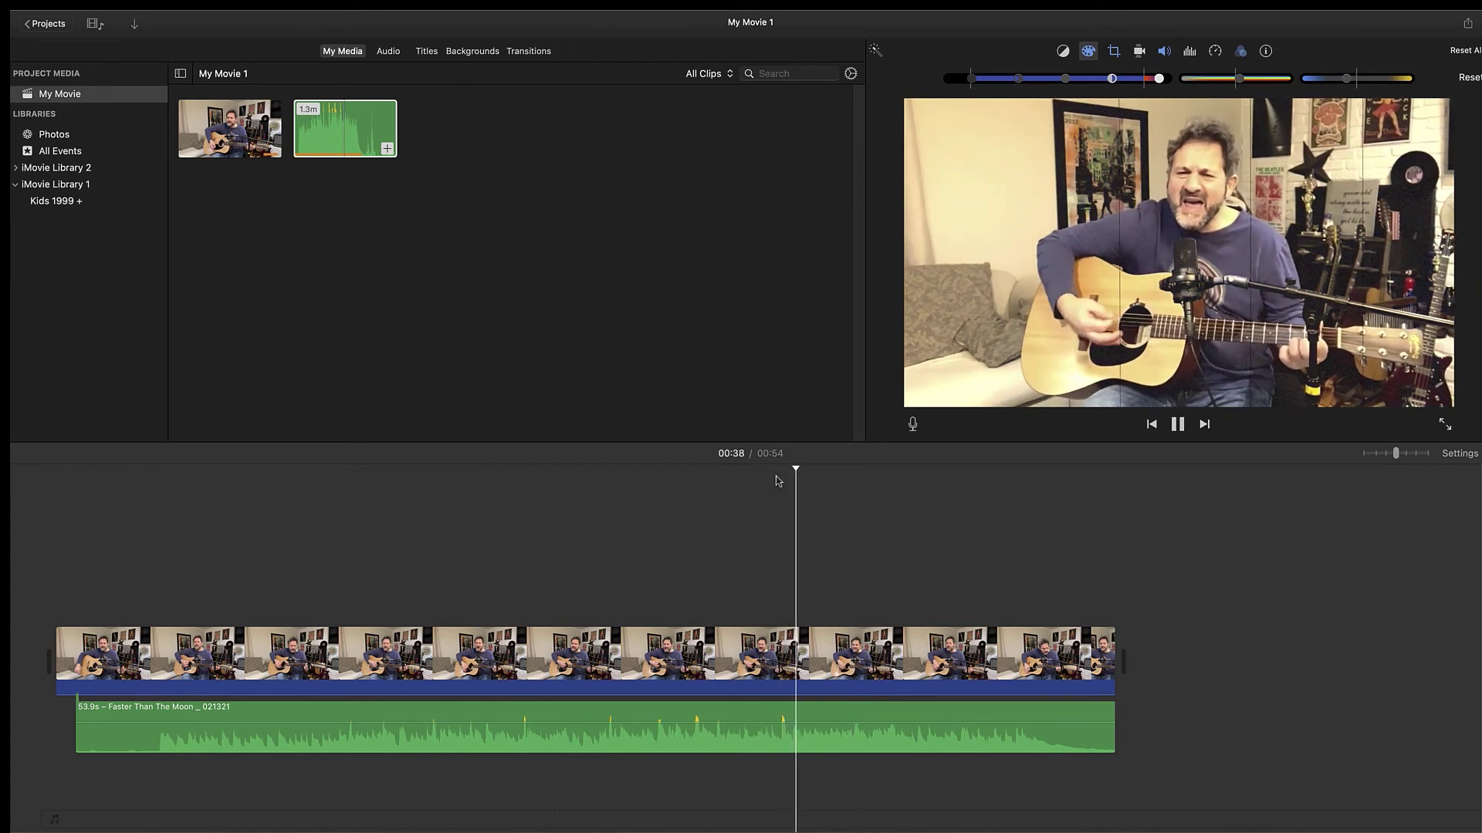
key("space")
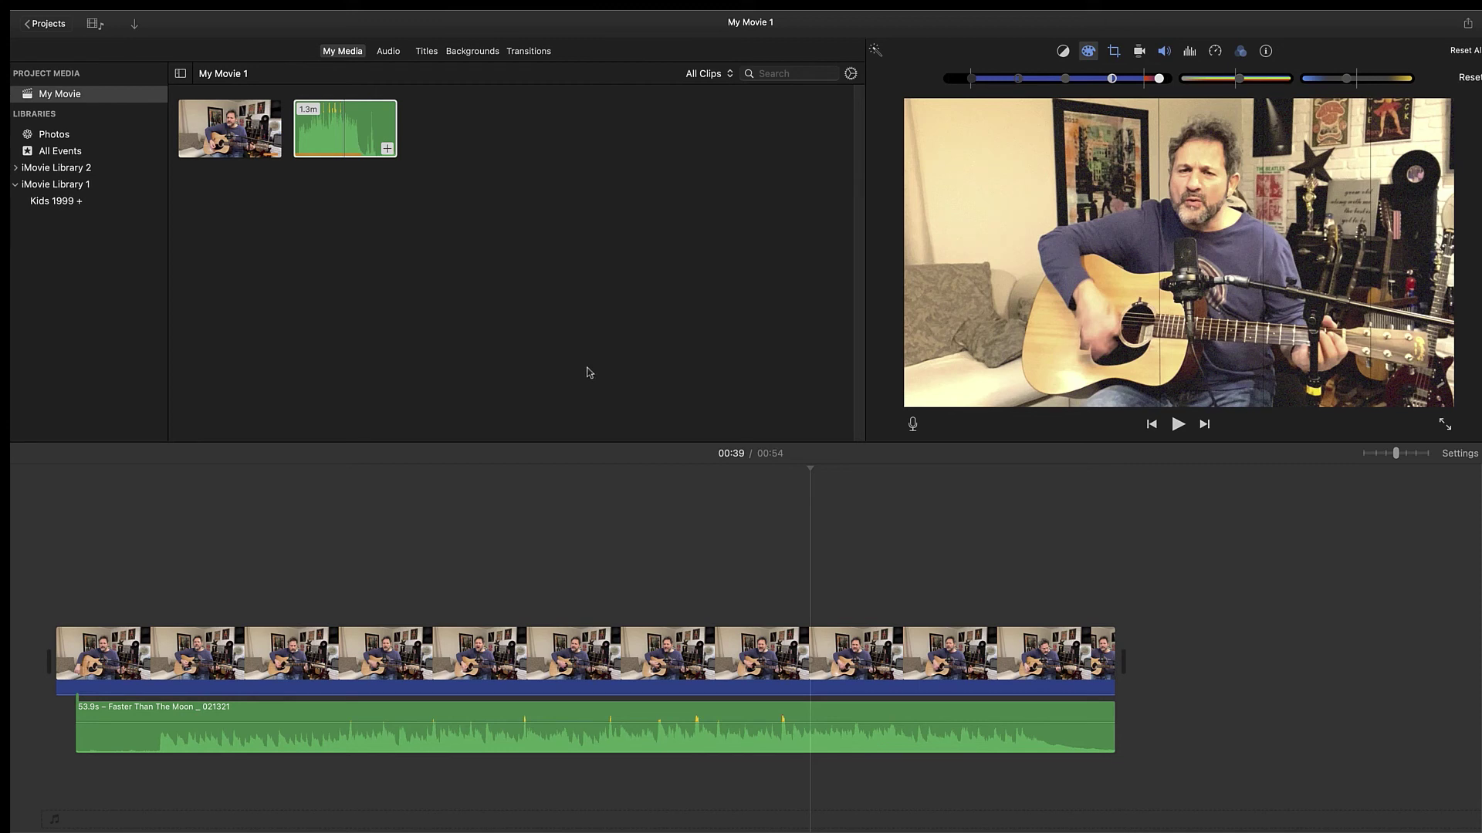
Step: Place the Gradient - White title above the start of the guitar clip
left_click(427, 52)
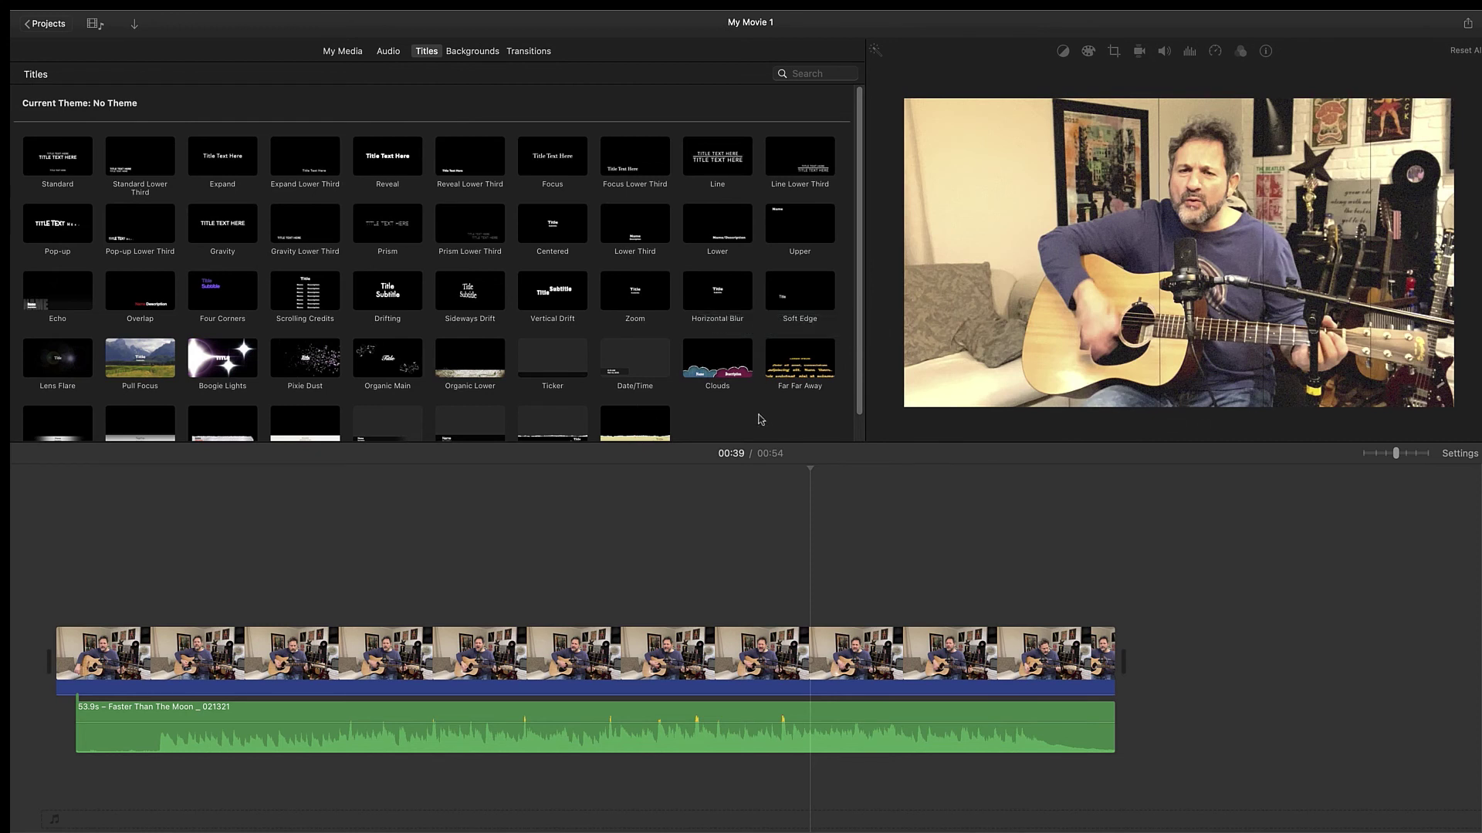
scroll(760, 419, "down", 2)
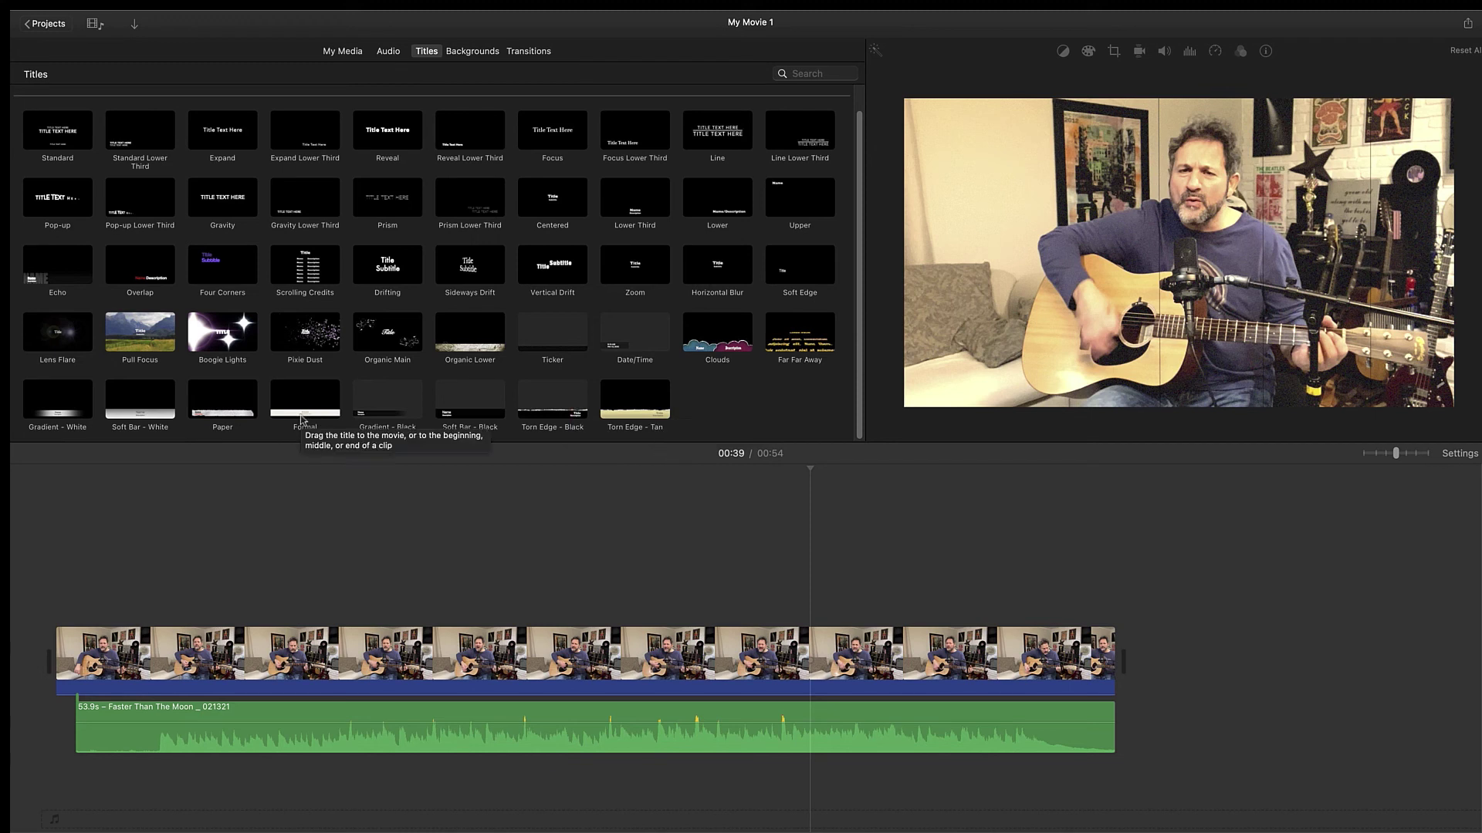
left_click(48, 409)
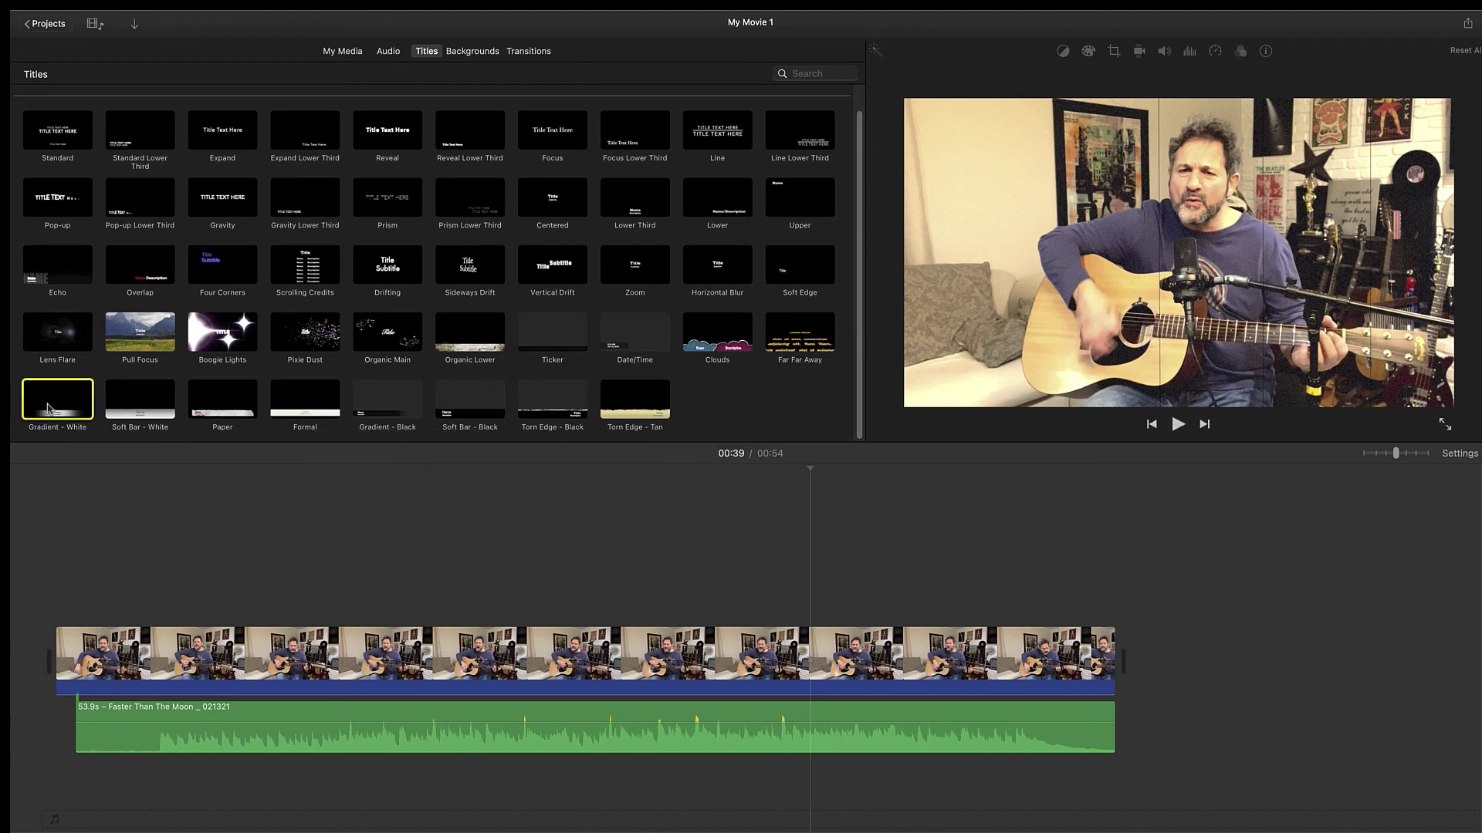
left_click_drag(48, 408, 90, 617)
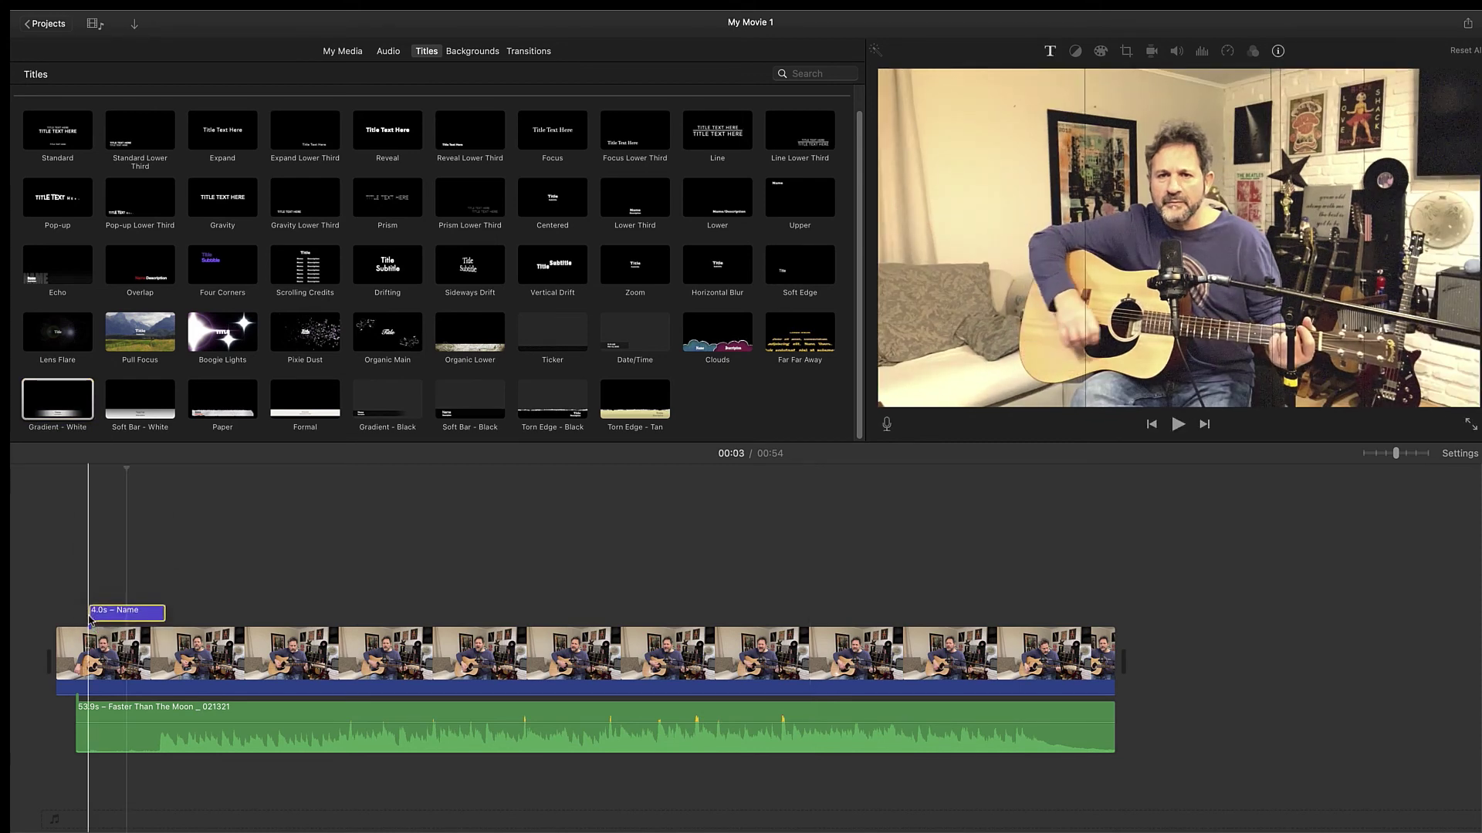
Step: Replace the title's placeholder Name line with the performer's name
key("BackSpace")
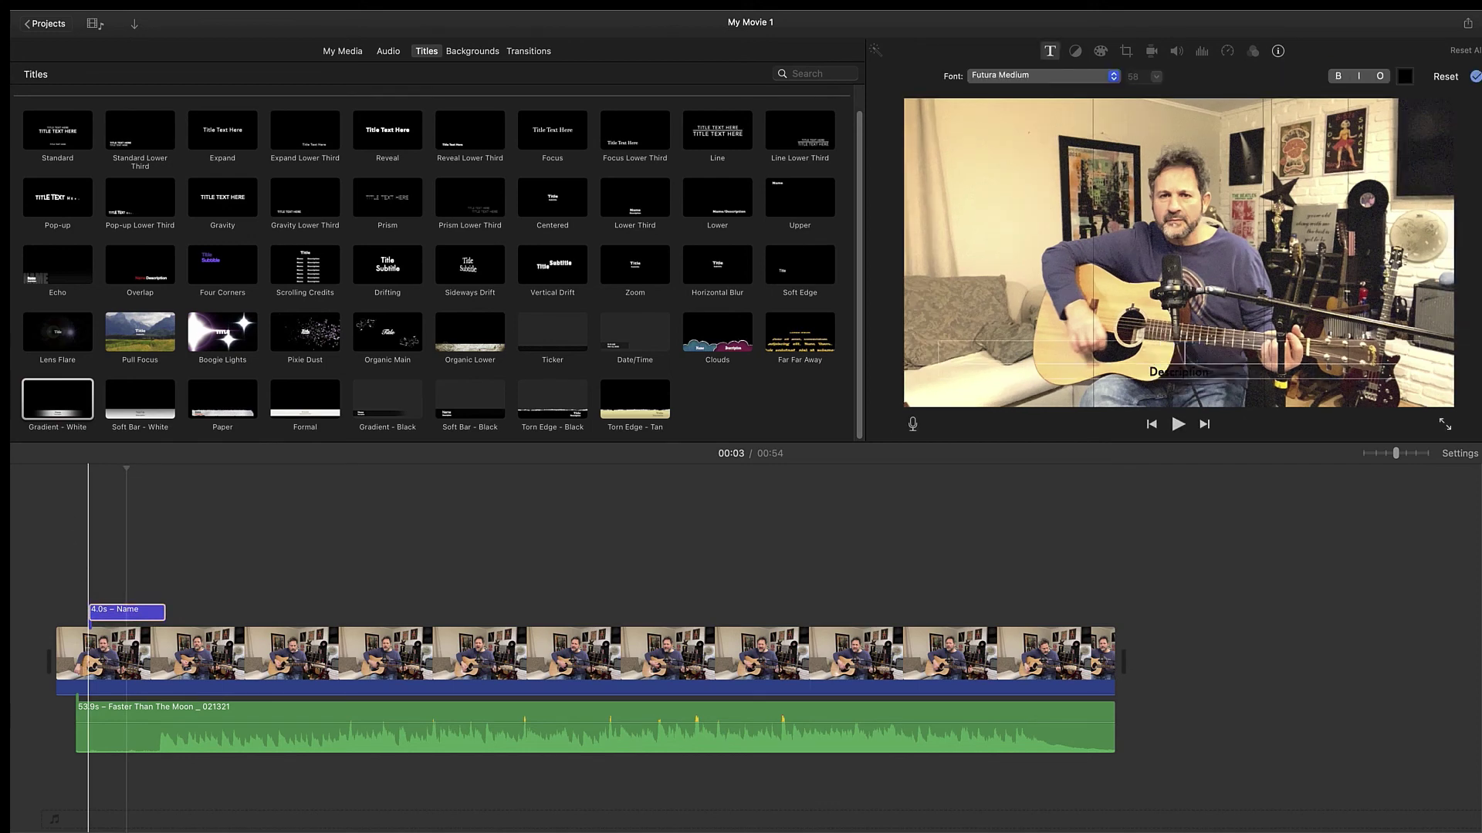
left_click(139, 615)
left_click_drag(139, 615, 92, 615)
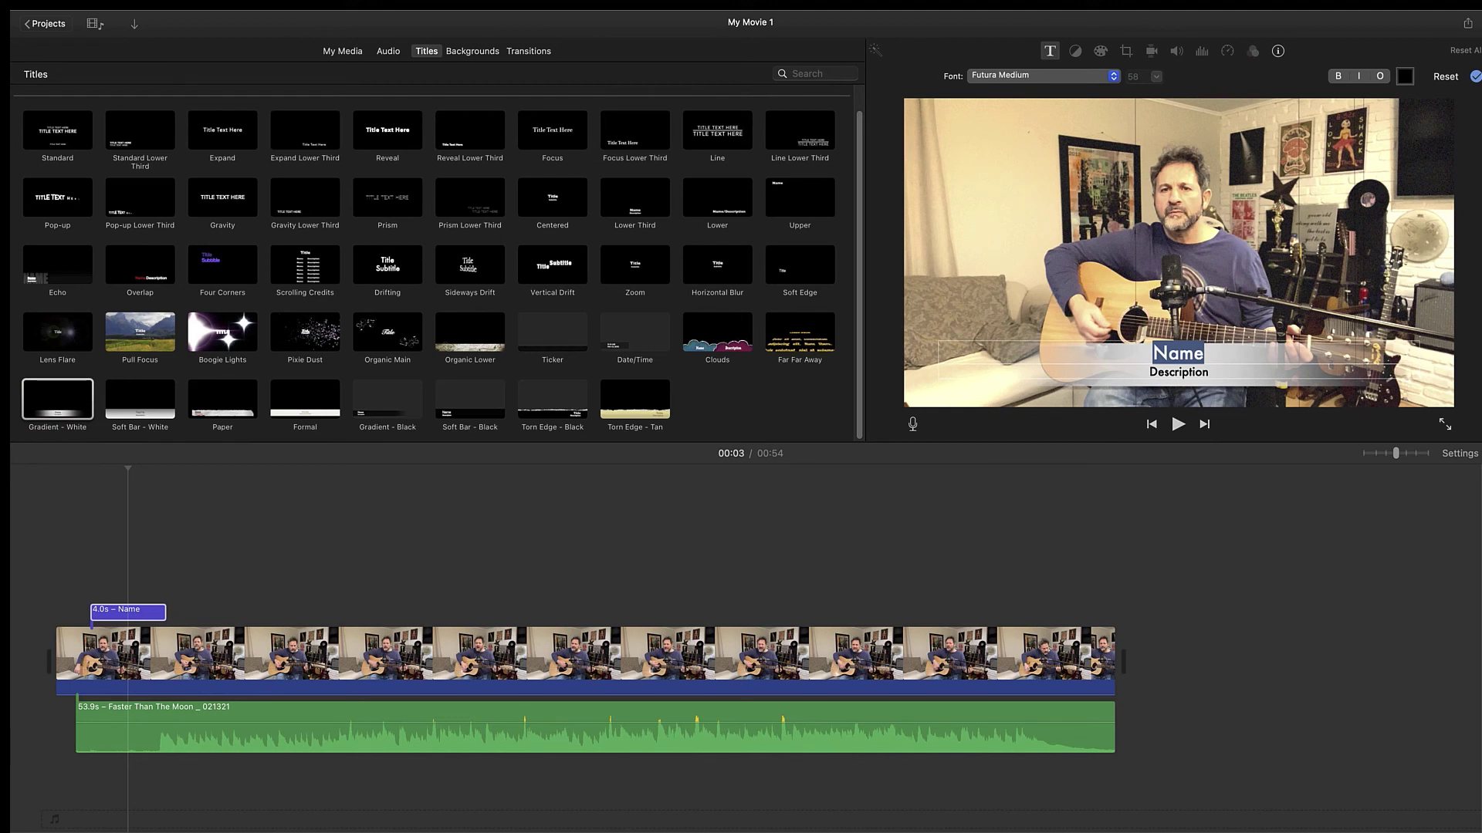
type("Fran")
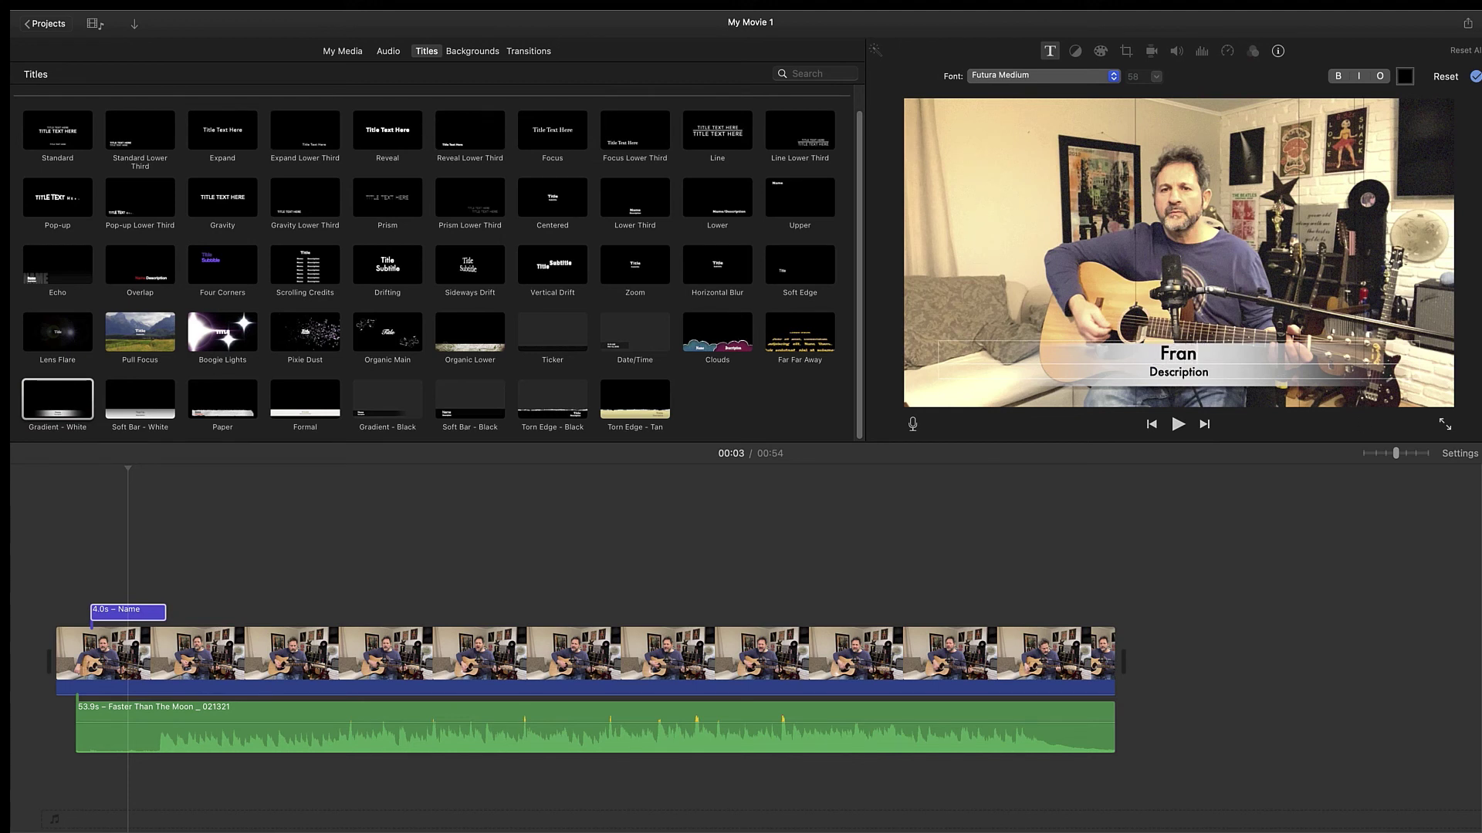
type("k Tosto")
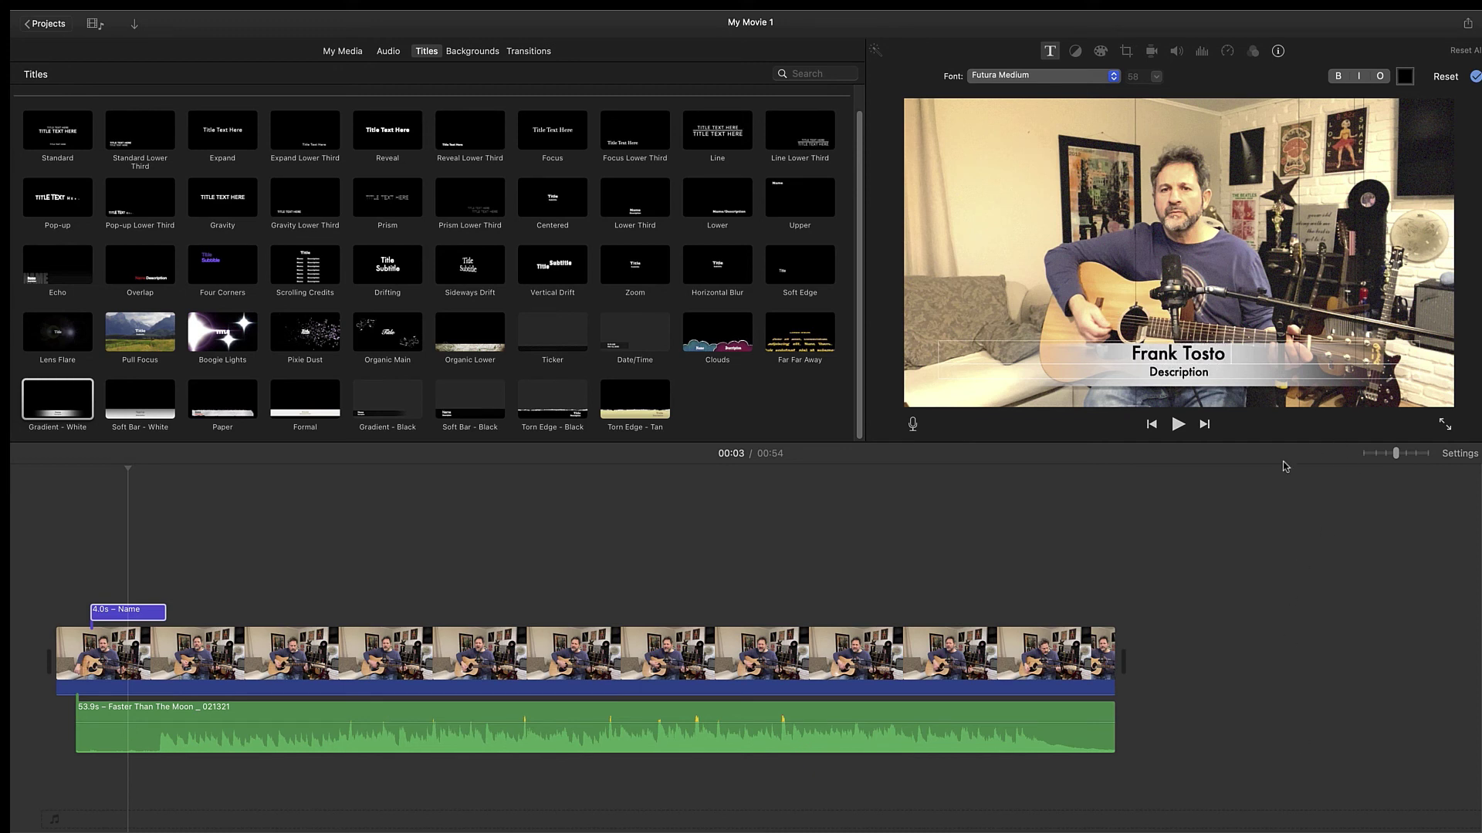
Step: Replace the Description line with 'Faster Than The Moon' and finish editing the title
left_click_drag(1224, 372, 1127, 372)
type("Faster Than The Moon")
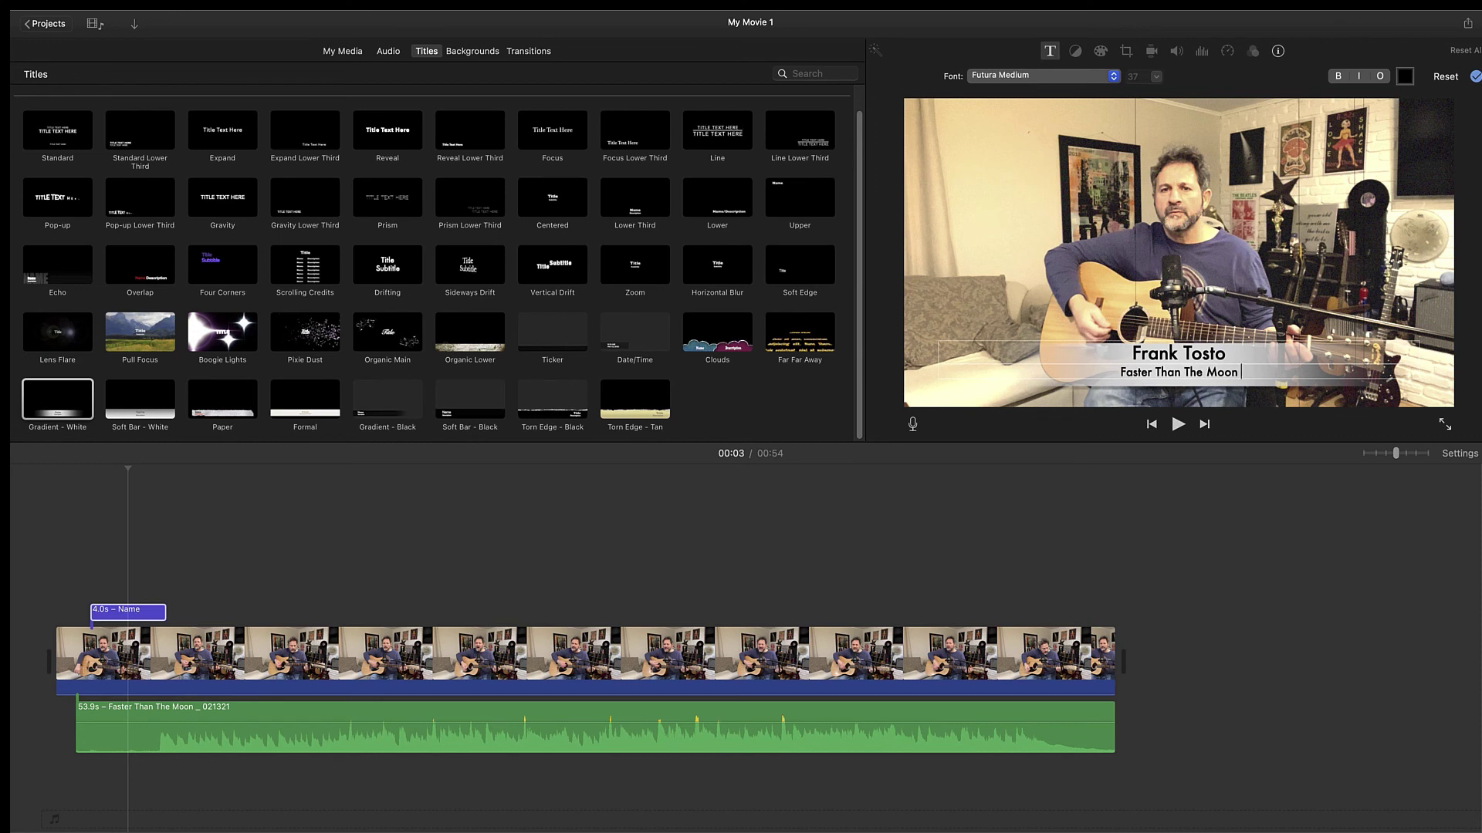
key("super+a")
left_click(698, 553)
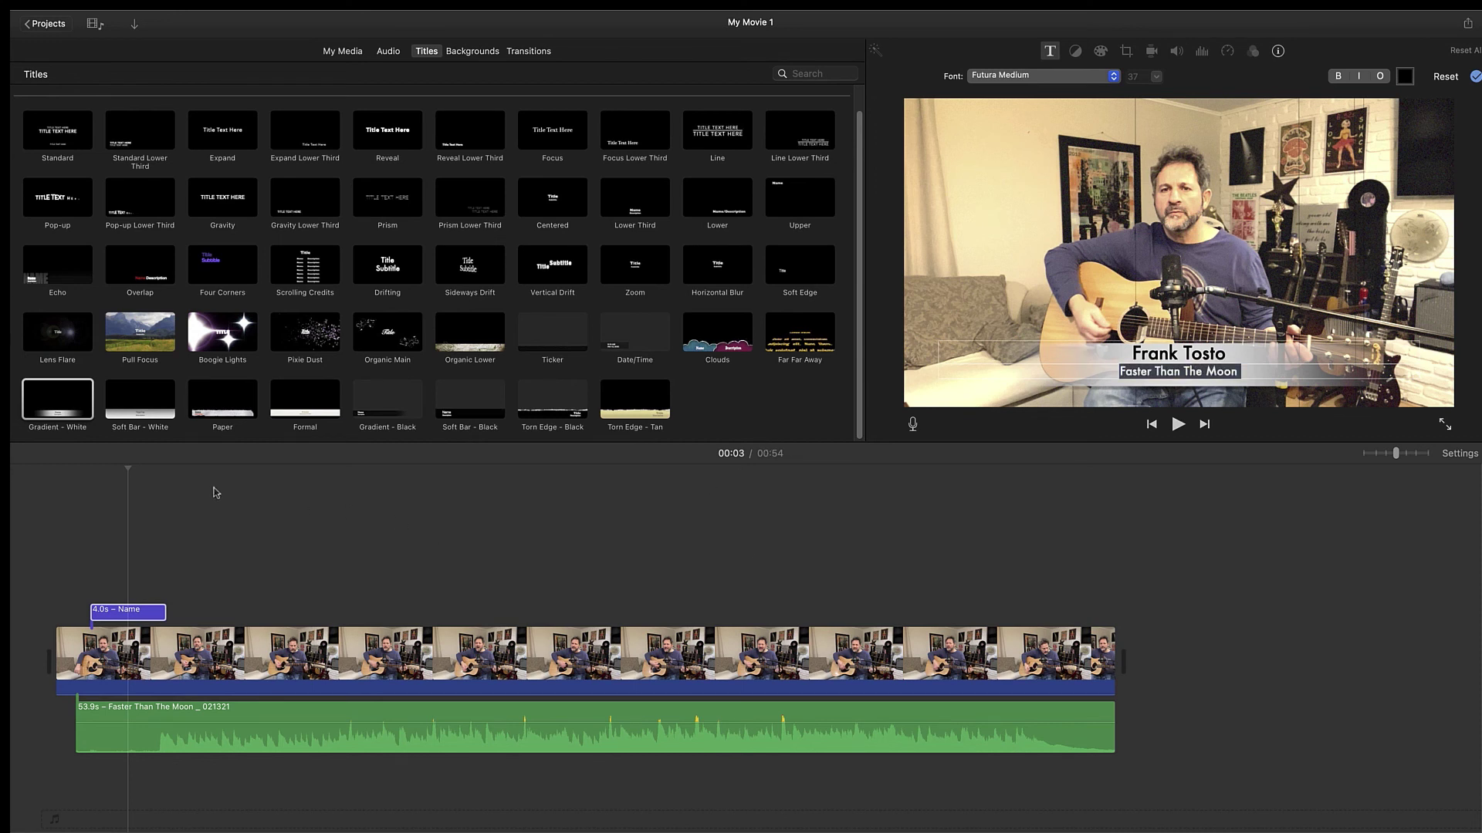
left_click(69, 476)
Step: Move the name title later so it starts about 7 seconds in, then check by playback
key("space")
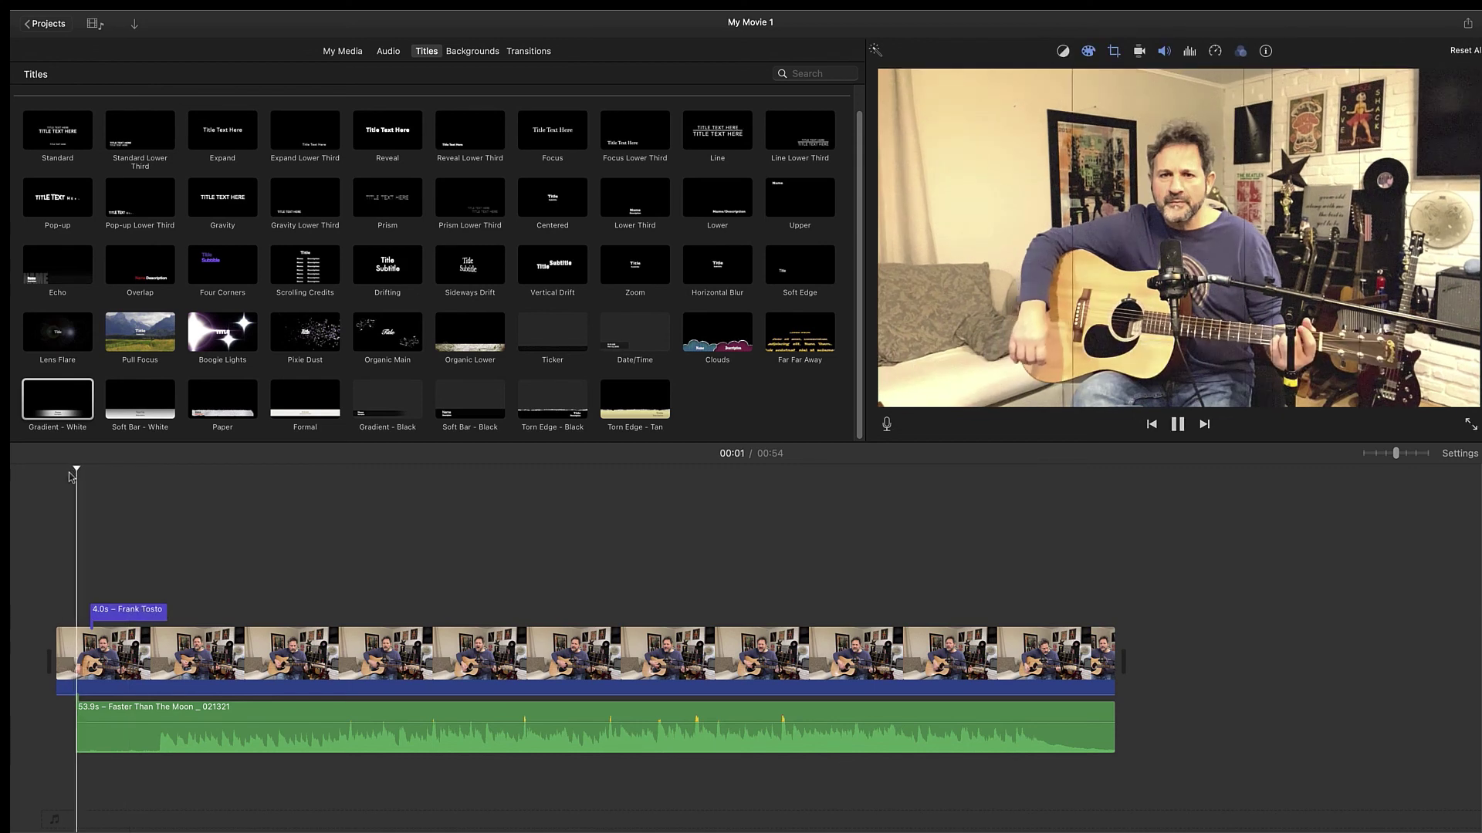
left_click(160, 611)
key("space")
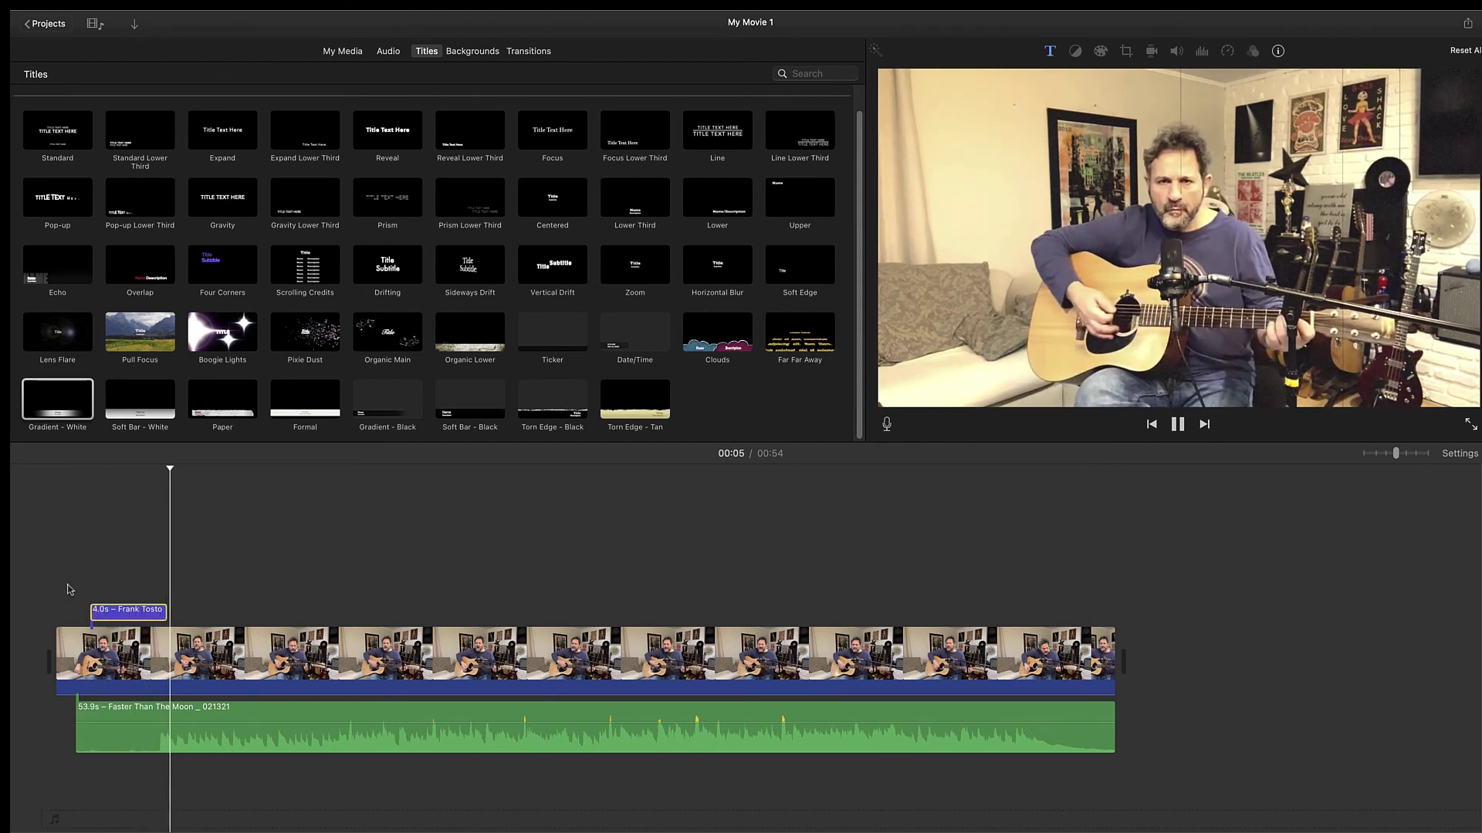
key("space")
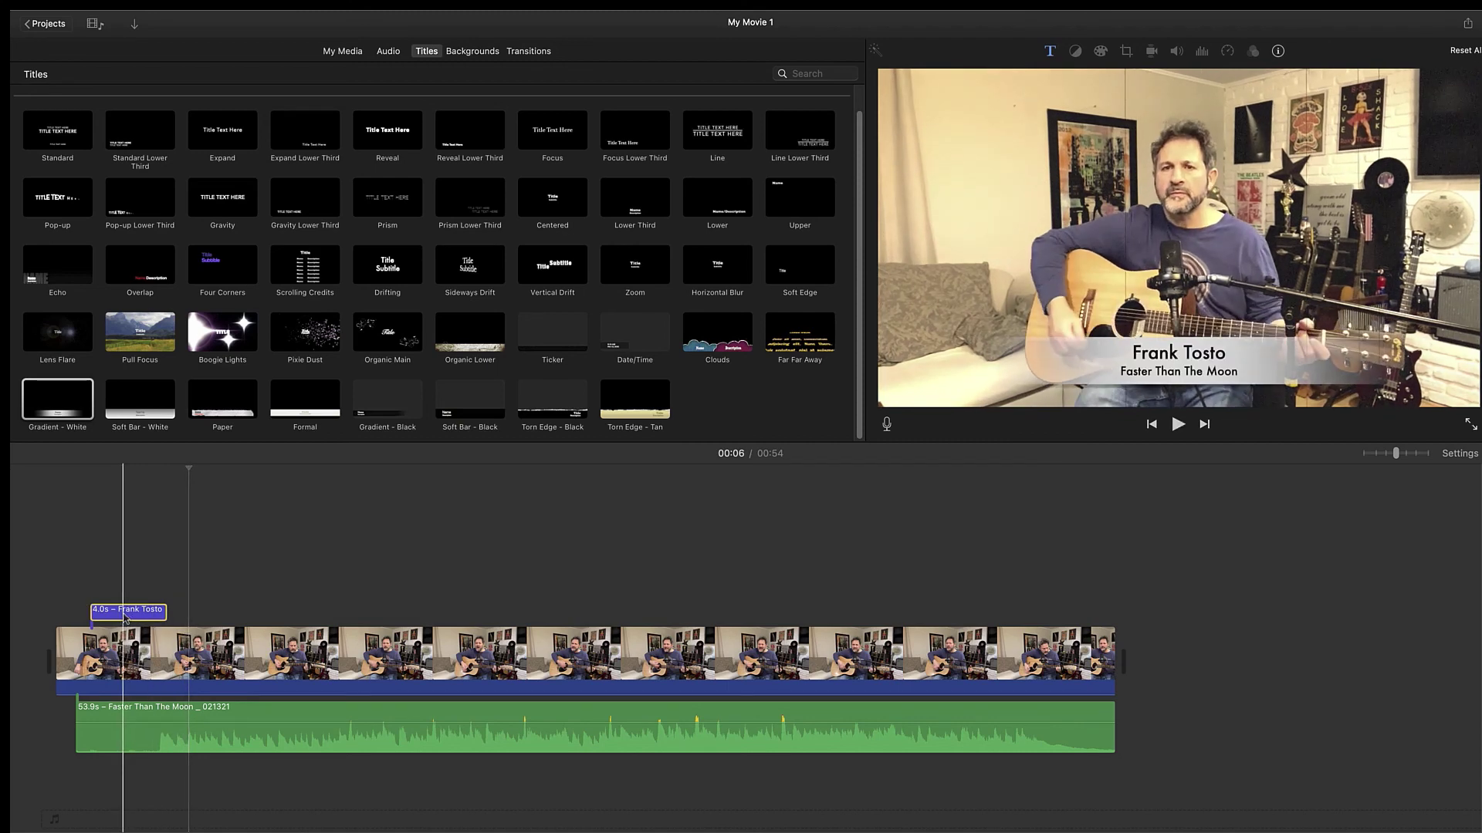
left_click_drag(125, 617, 223, 618)
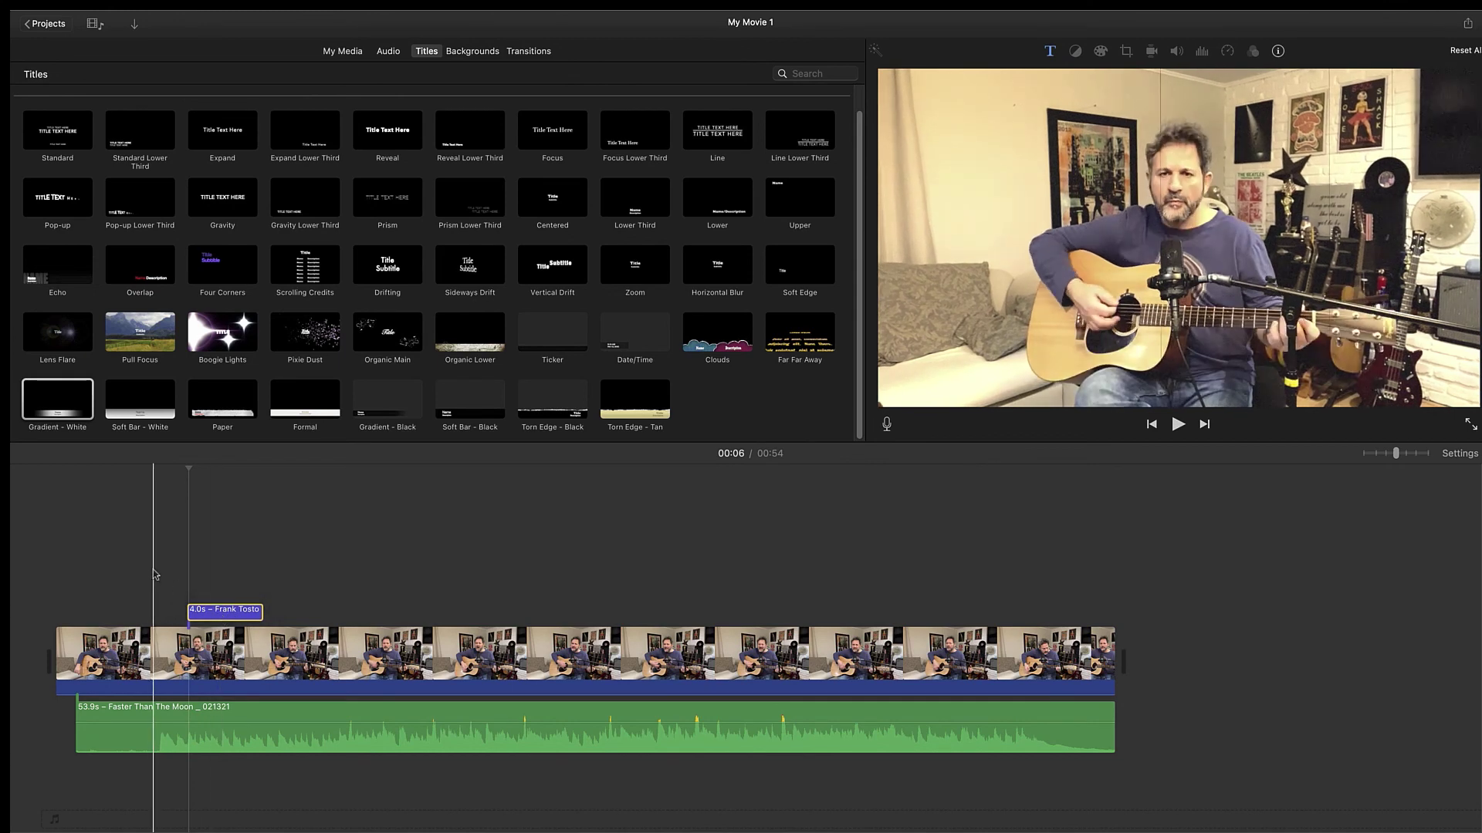
key("space")
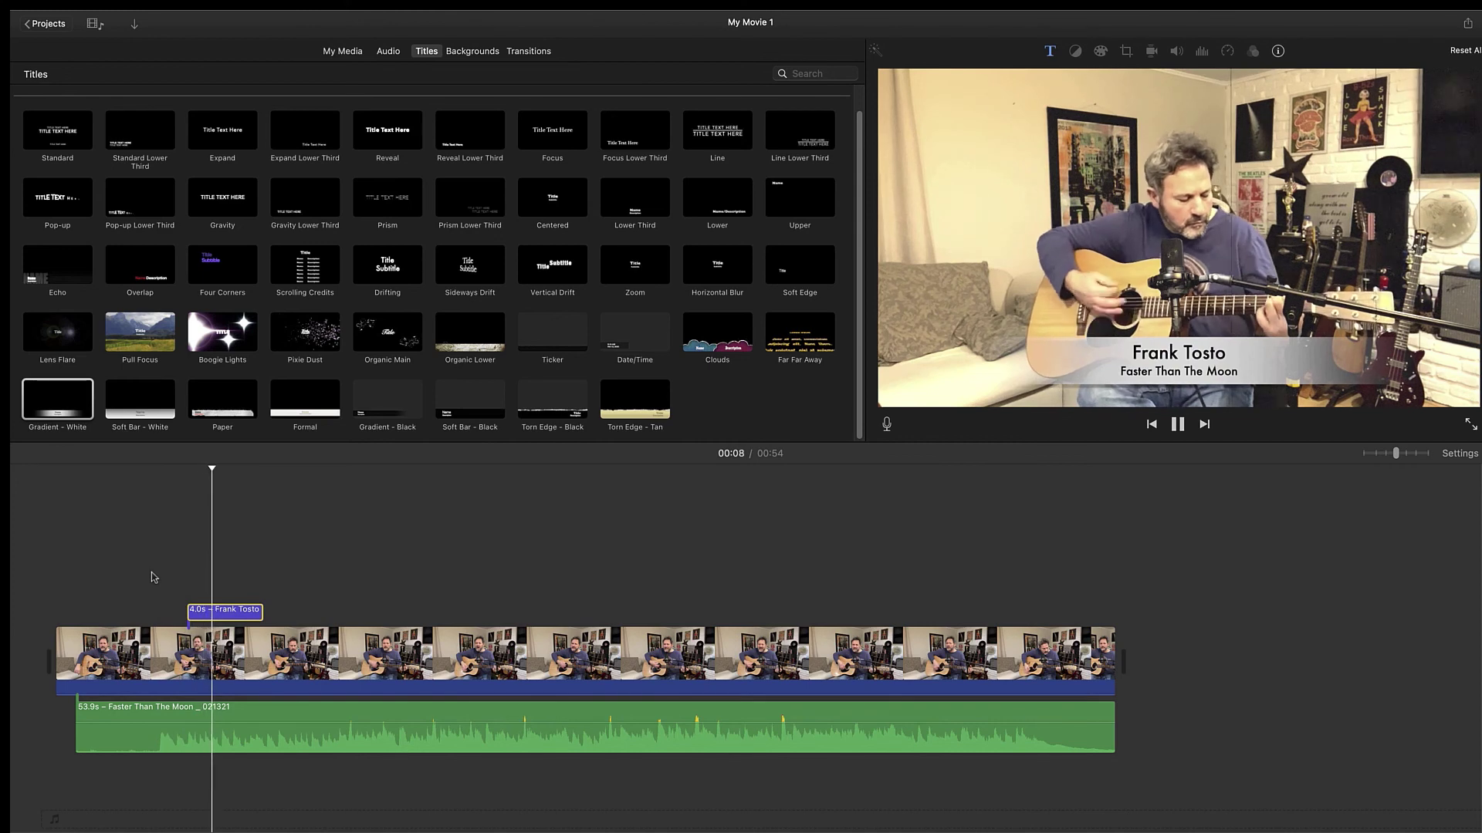
key("space")
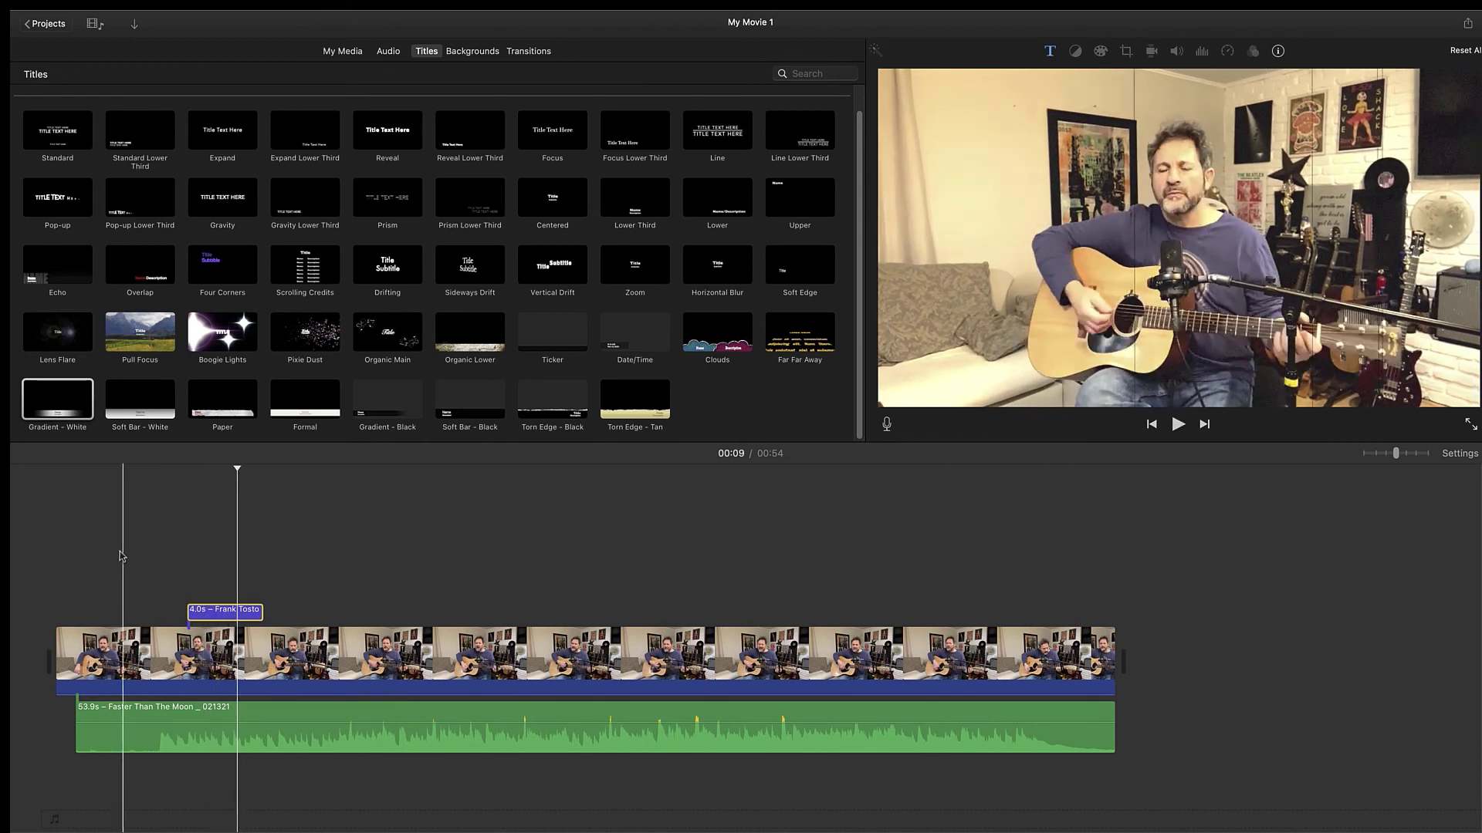
Step: Park the playhead at the 4-second mark and select the performance clip
left_click(82, 522)
key("space")
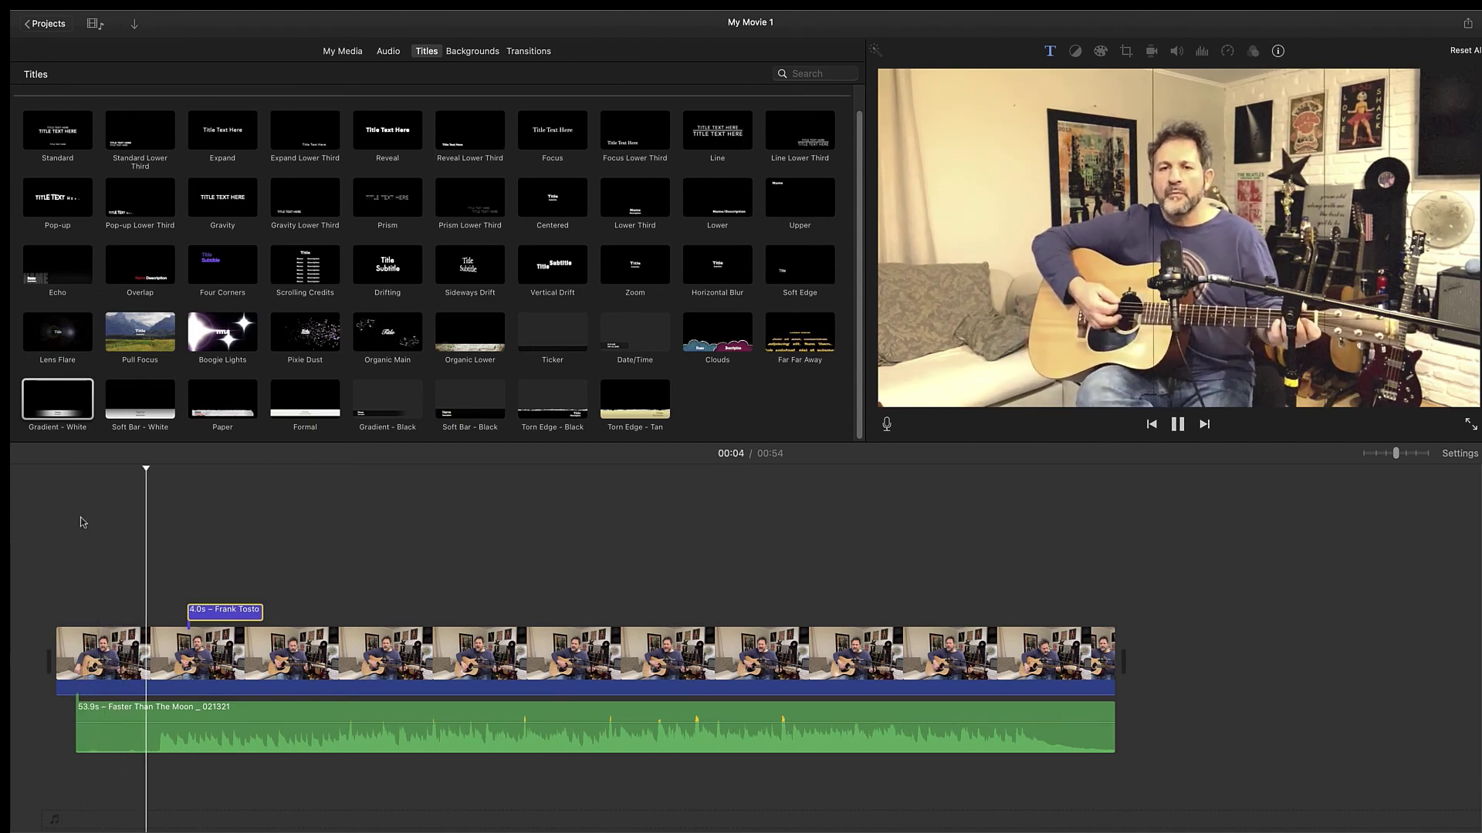
key("space")
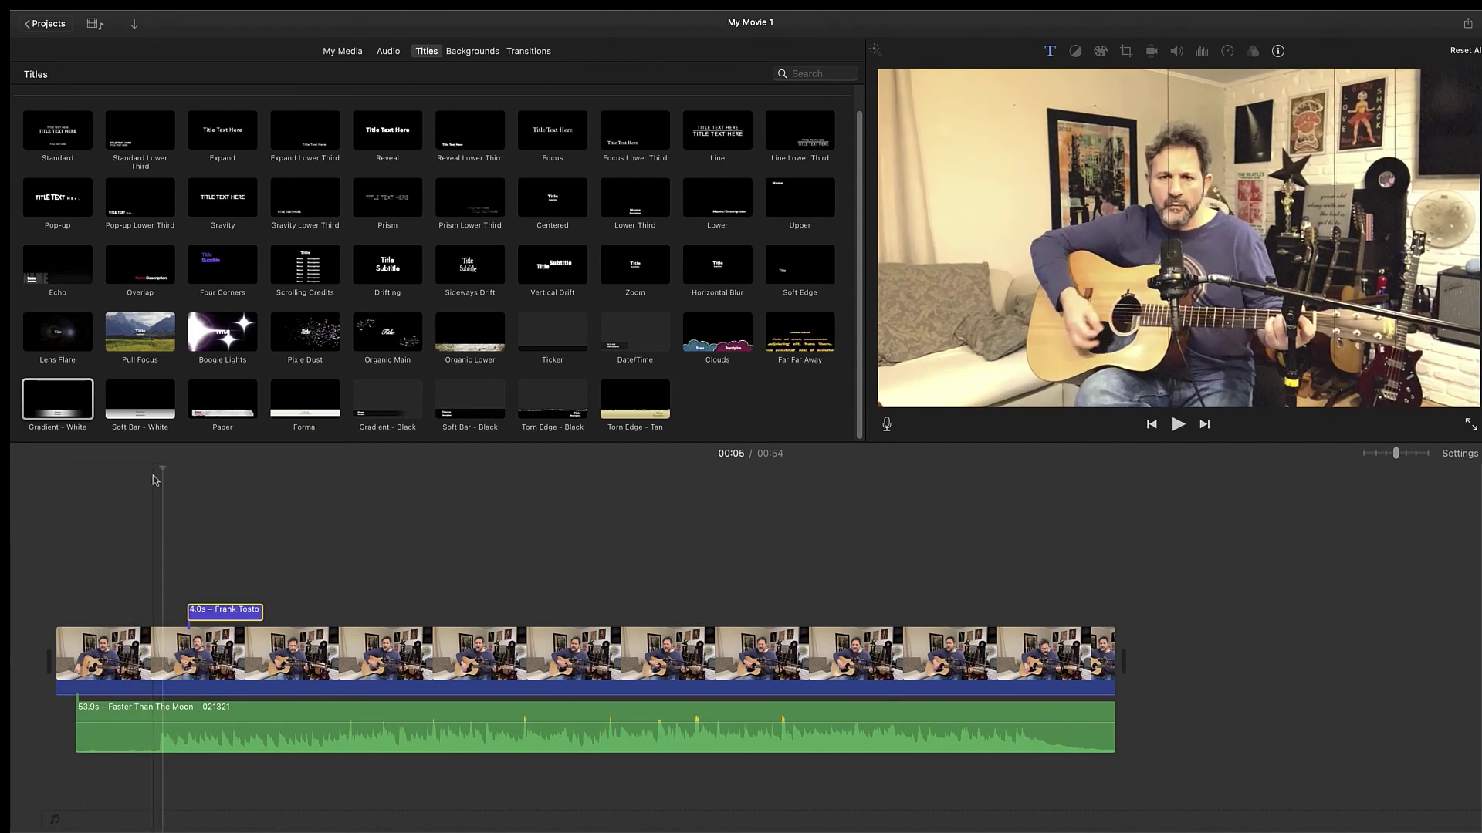
left_click_drag(160, 465, 143, 472)
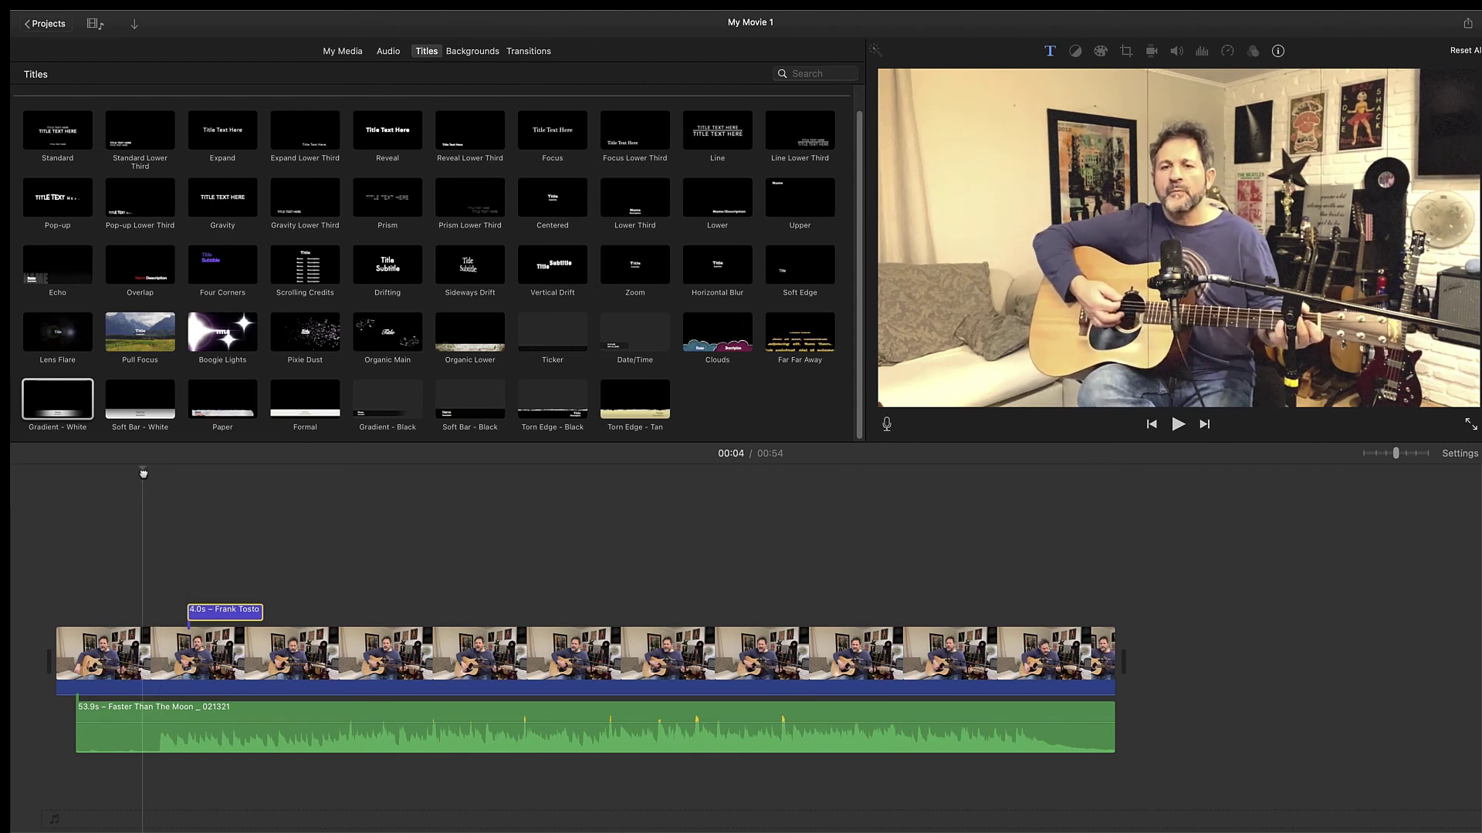
left_click(147, 644)
Step: Split the guitar clip at 00:04, delete the opening piece, and preview the 00:50 movie
right_click(146, 652)
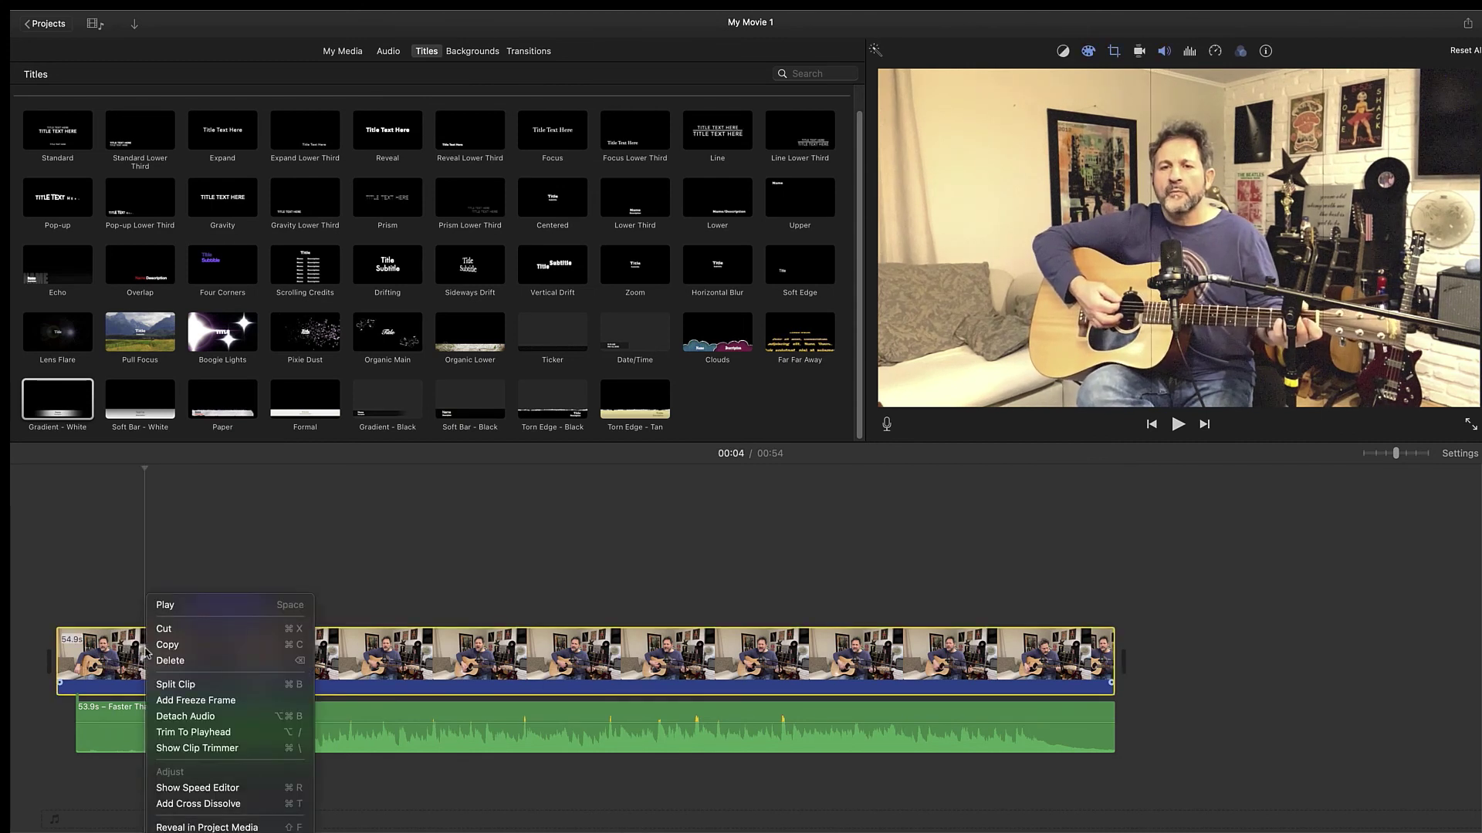
left_click(176, 685)
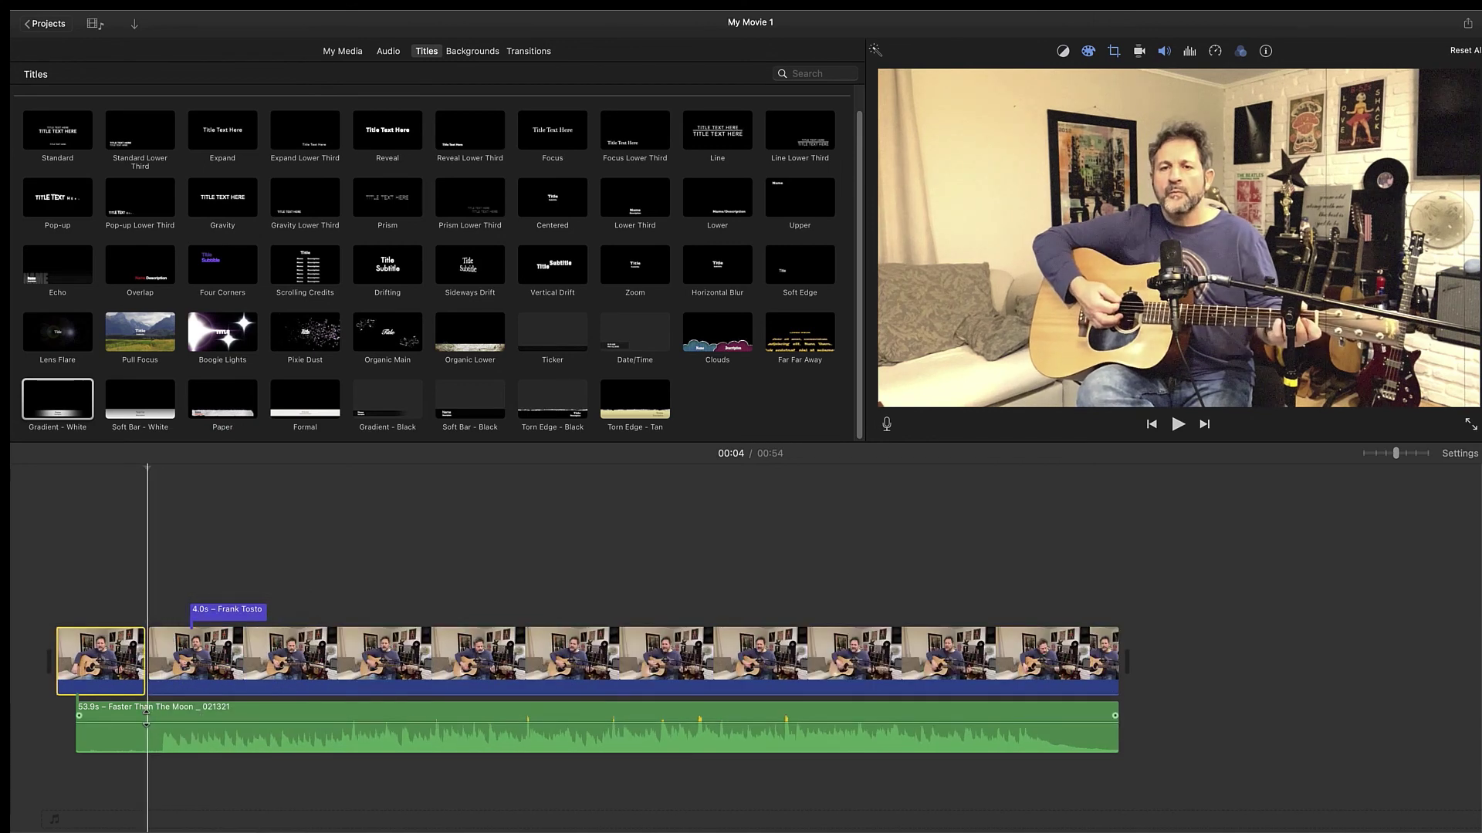
right_click(150, 737)
left_click(178, 682)
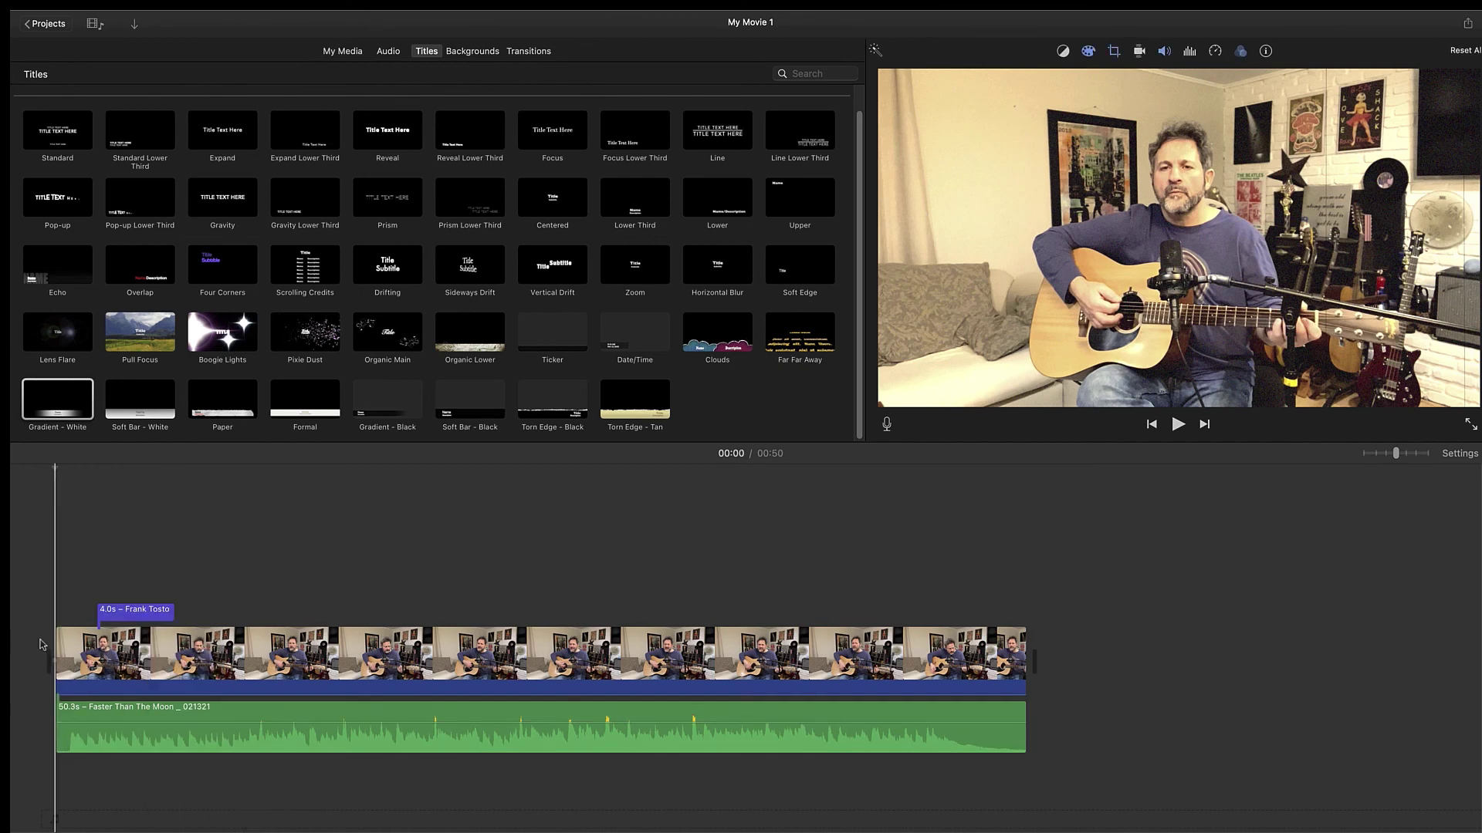
key("space")
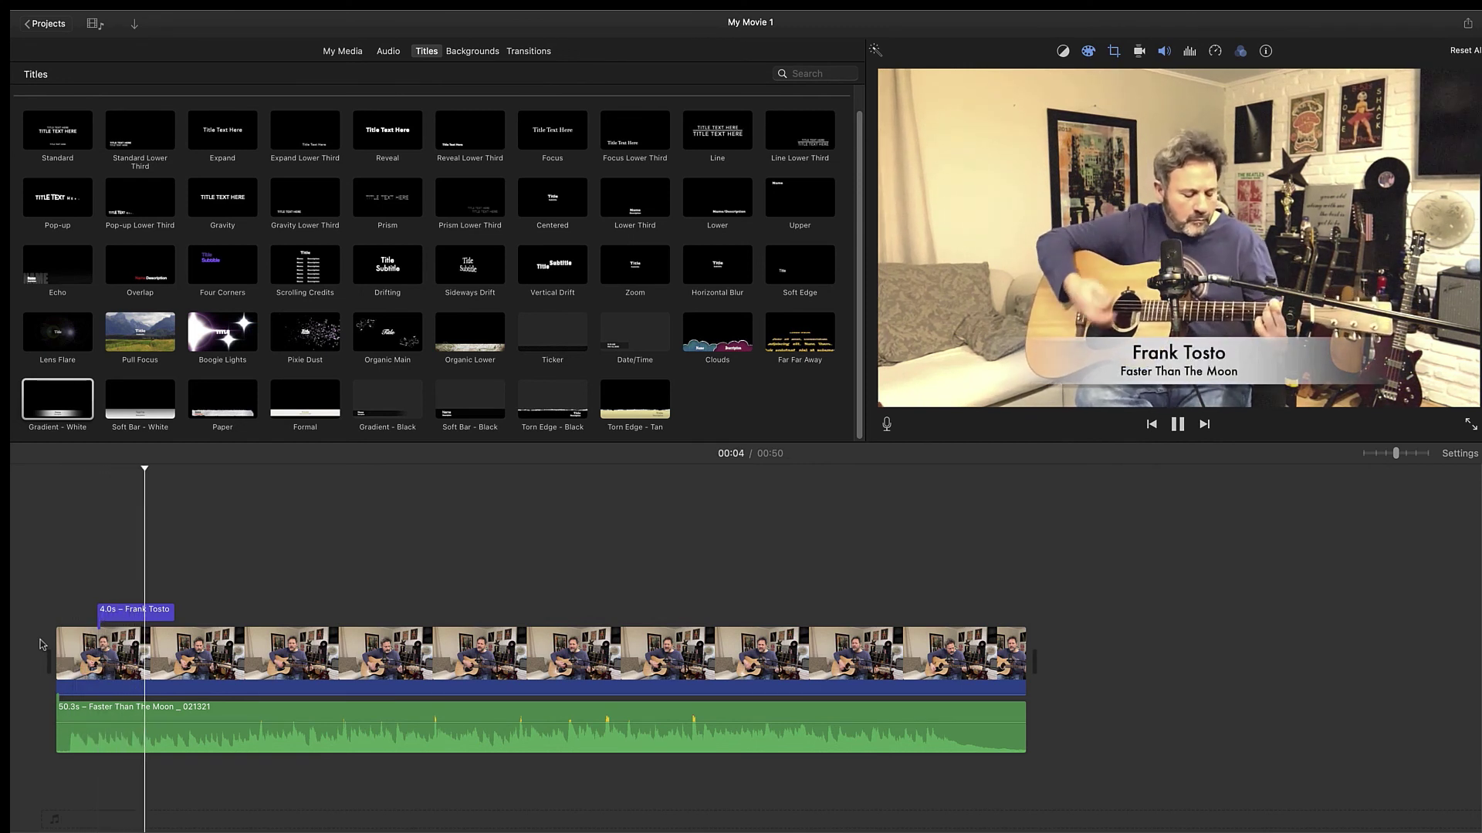
key("space")
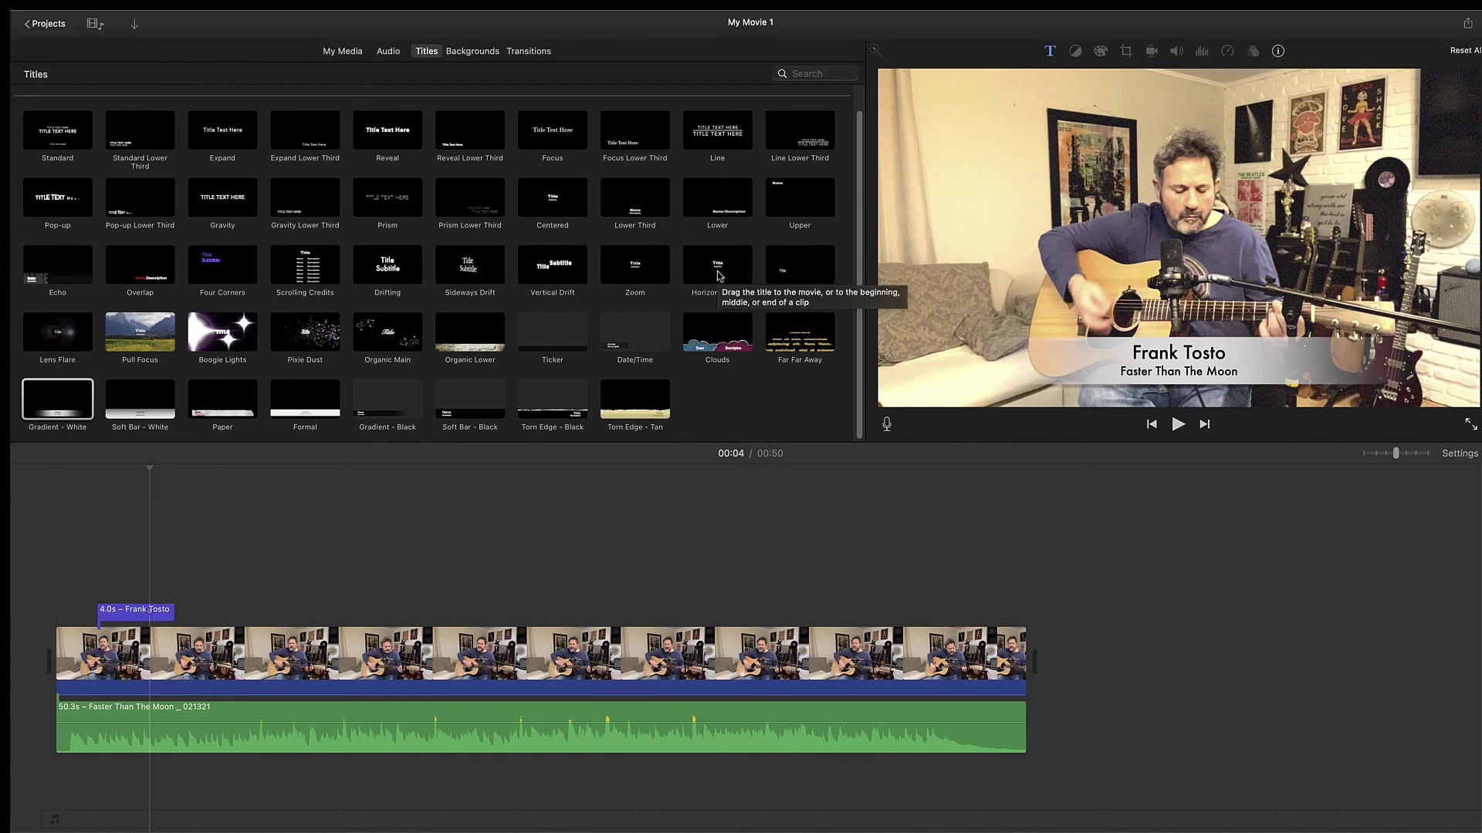
Step: Add a Fade to Black transition at the end of the performance clip and preview it
left_click(541, 54)
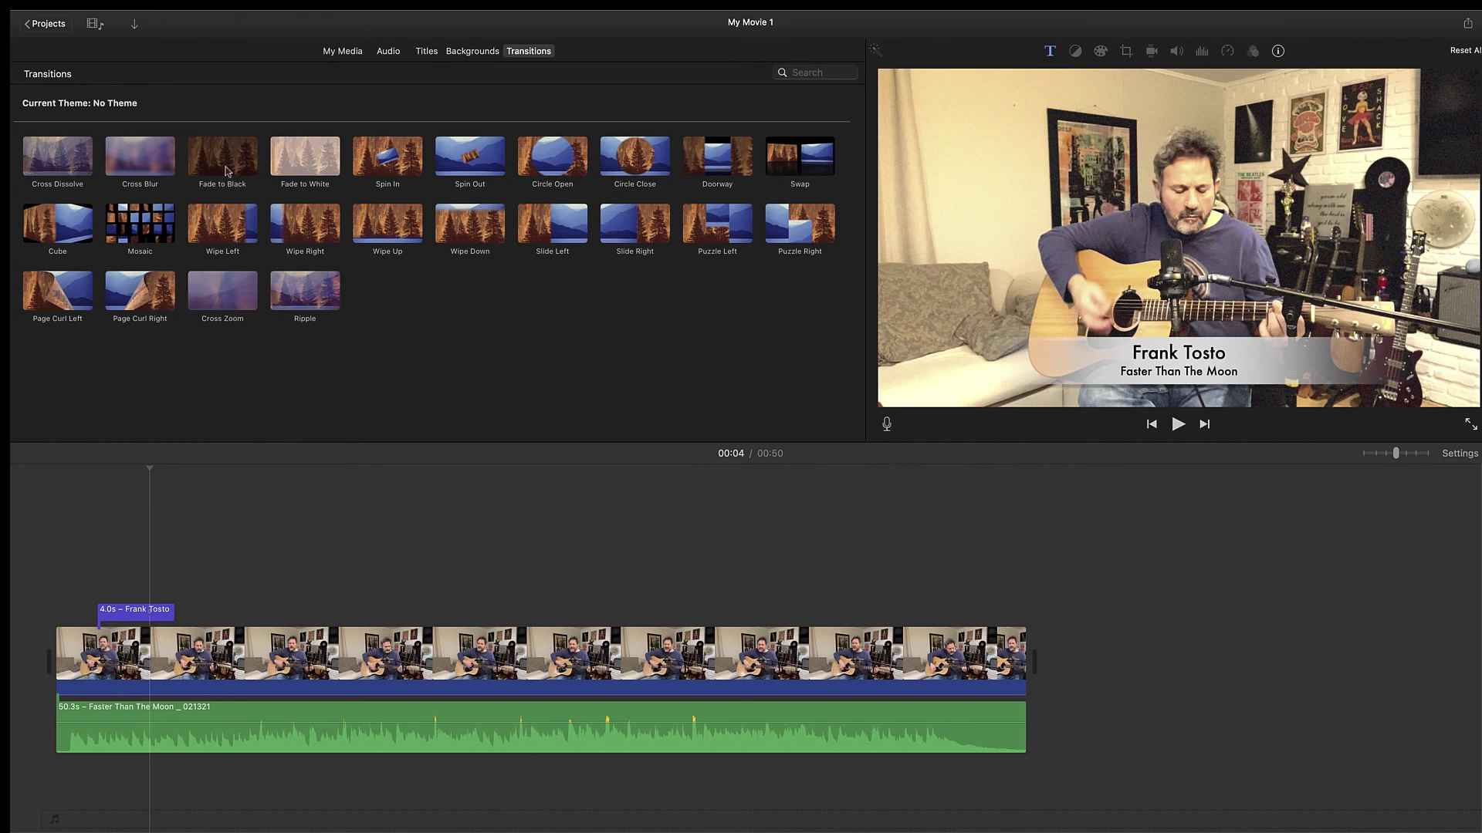
left_click_drag(220, 168, 1045, 652)
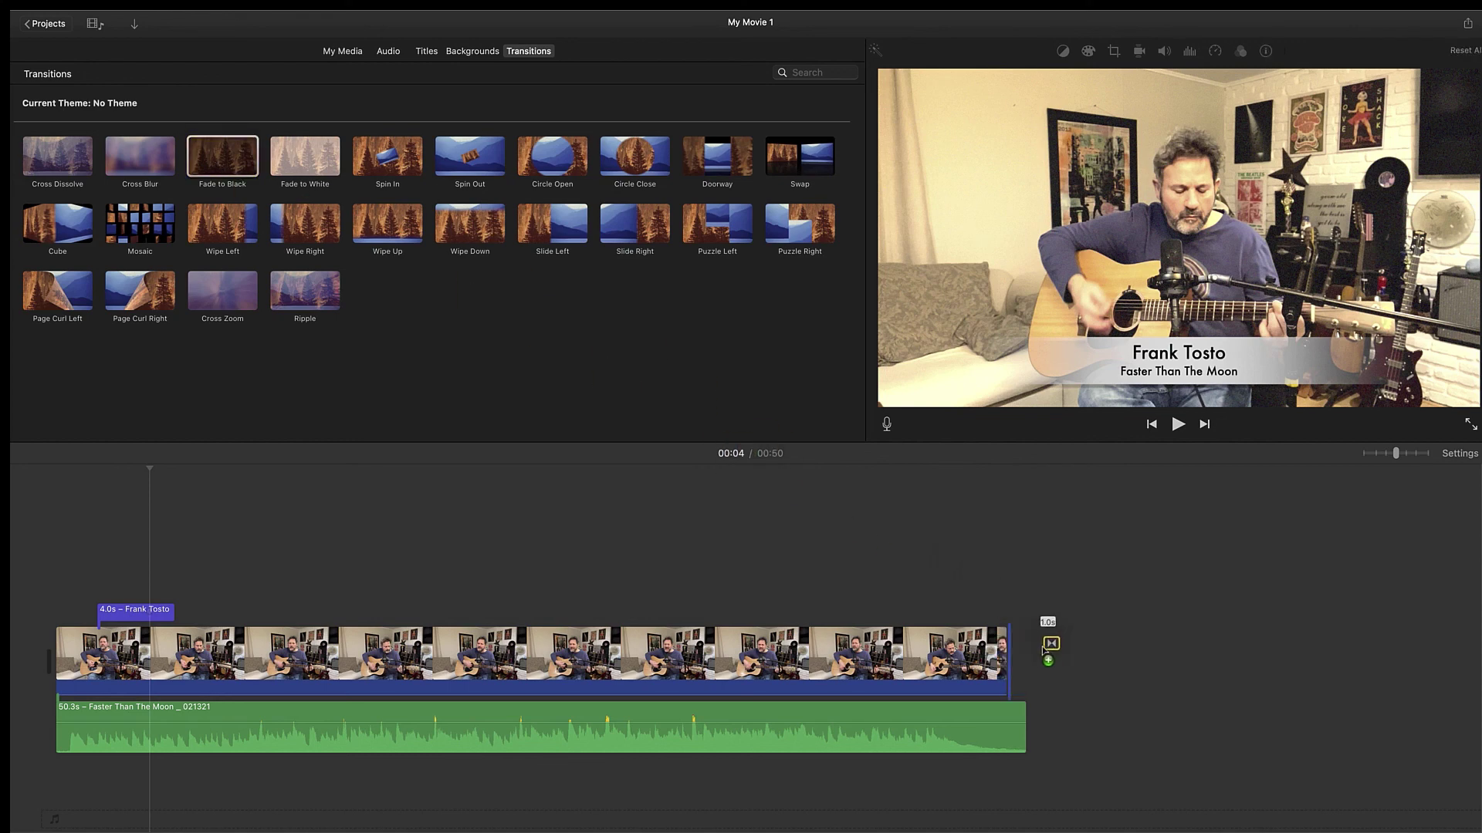
key("space")
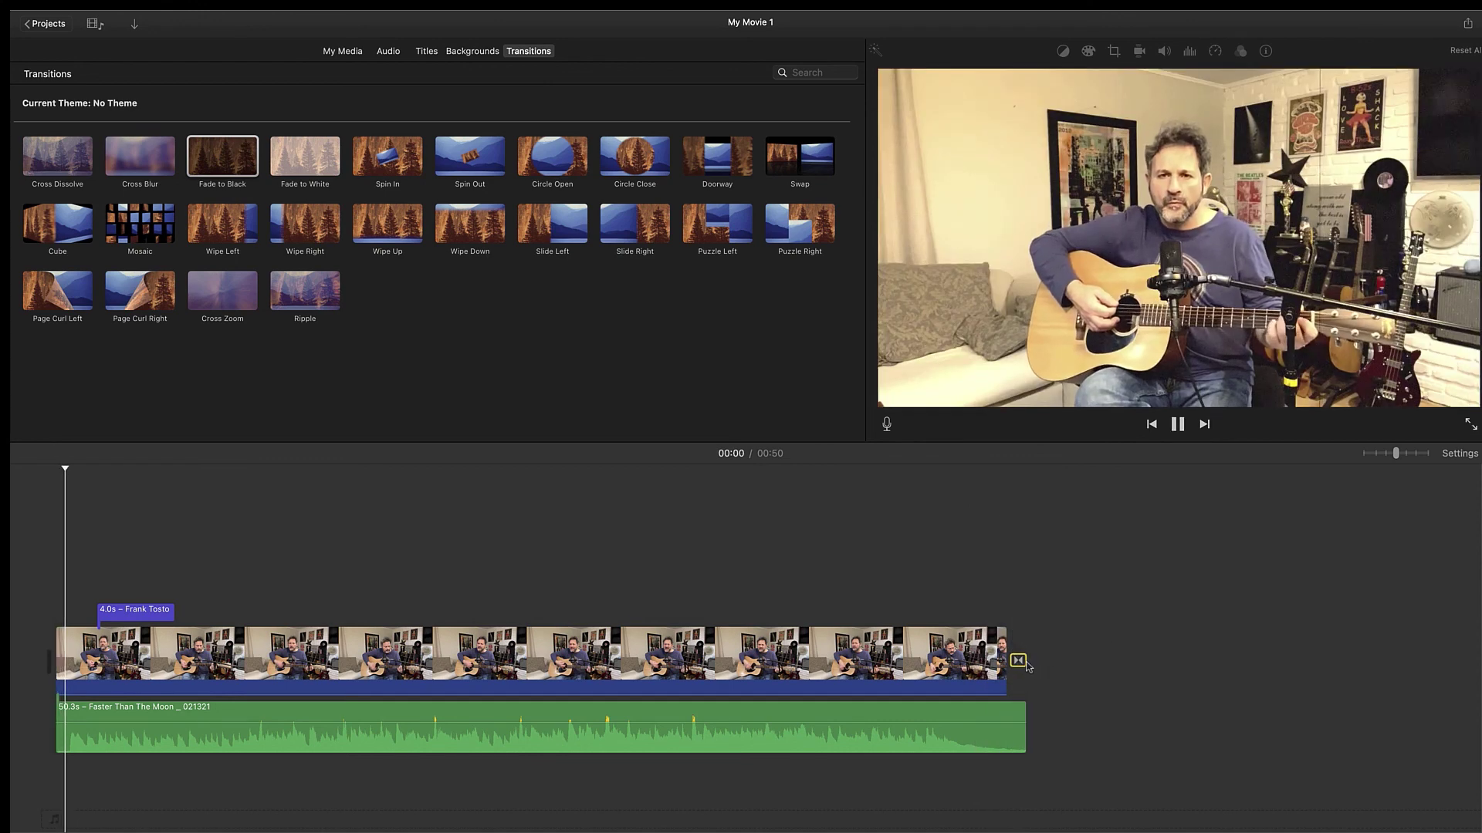
Step: Set the Fade to Black duration to 4 seconds and replay the ending to check it
double_click(1019, 662)
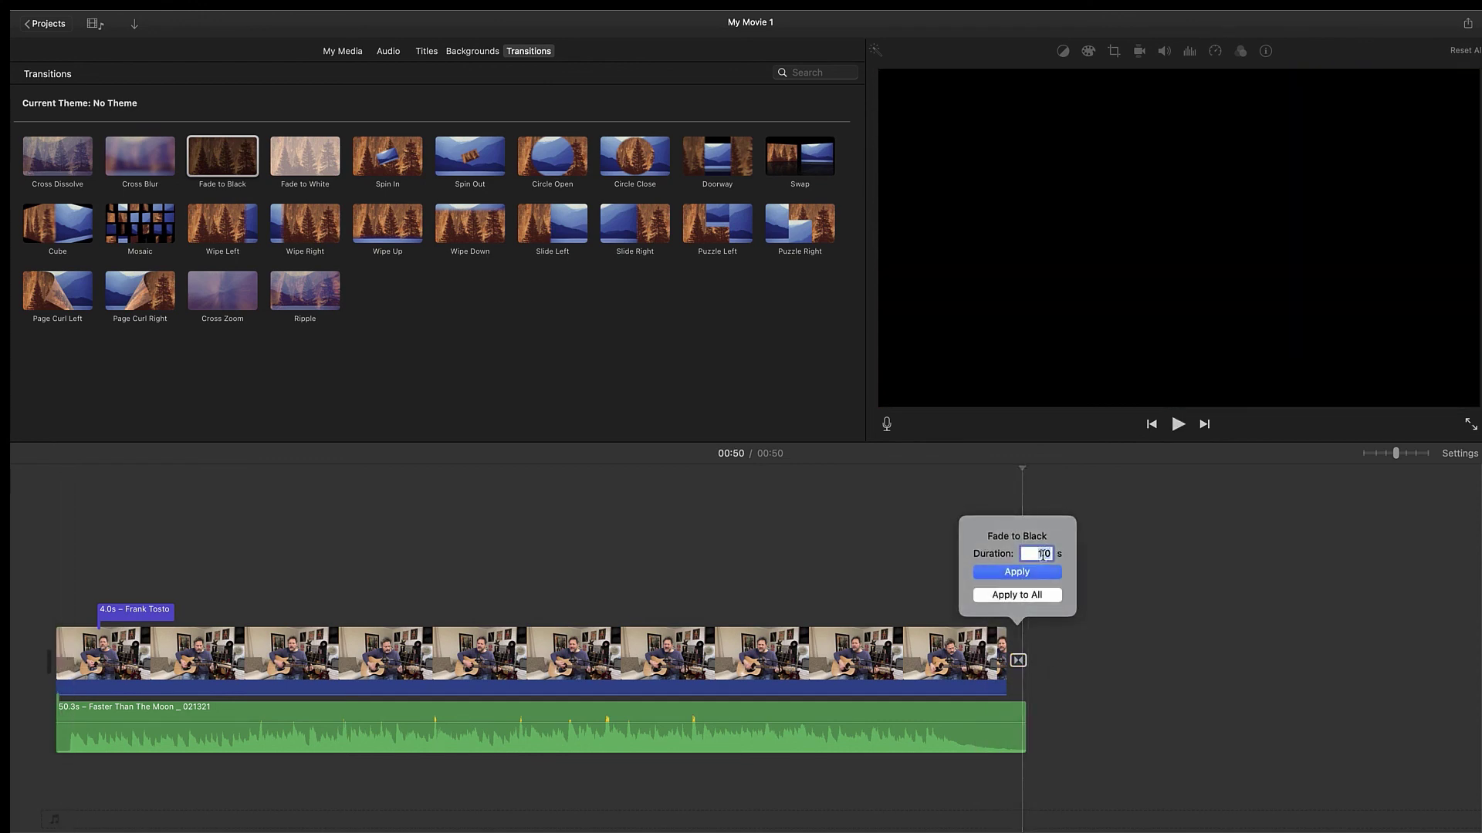
type("4")
key("Return")
left_click(886, 477)
key("space")
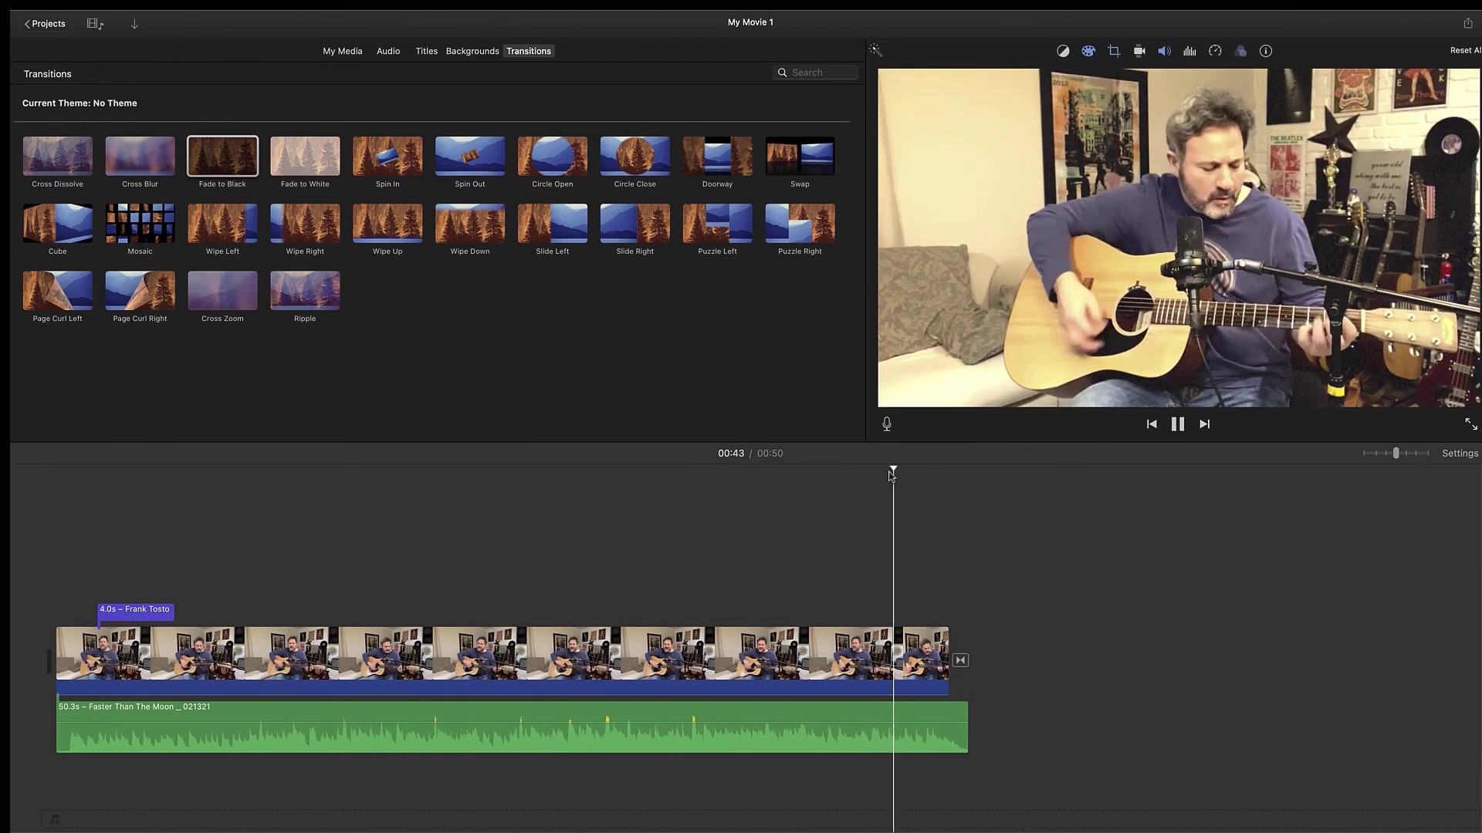